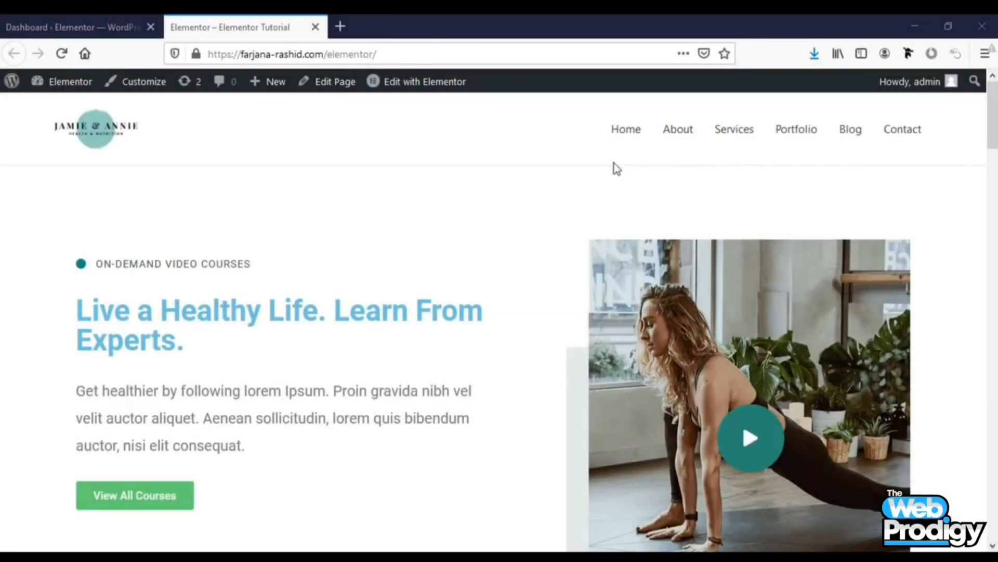
Review the live homepage from top to bottom, then return to the dashboard tab
{"action": "key", "text": "End"}
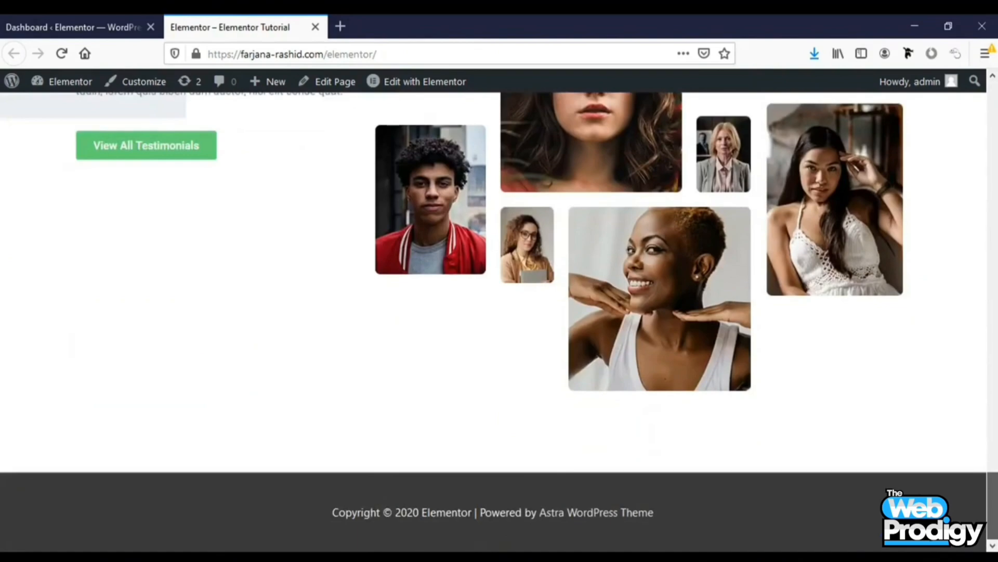
{"action": "key", "text": "Home"}
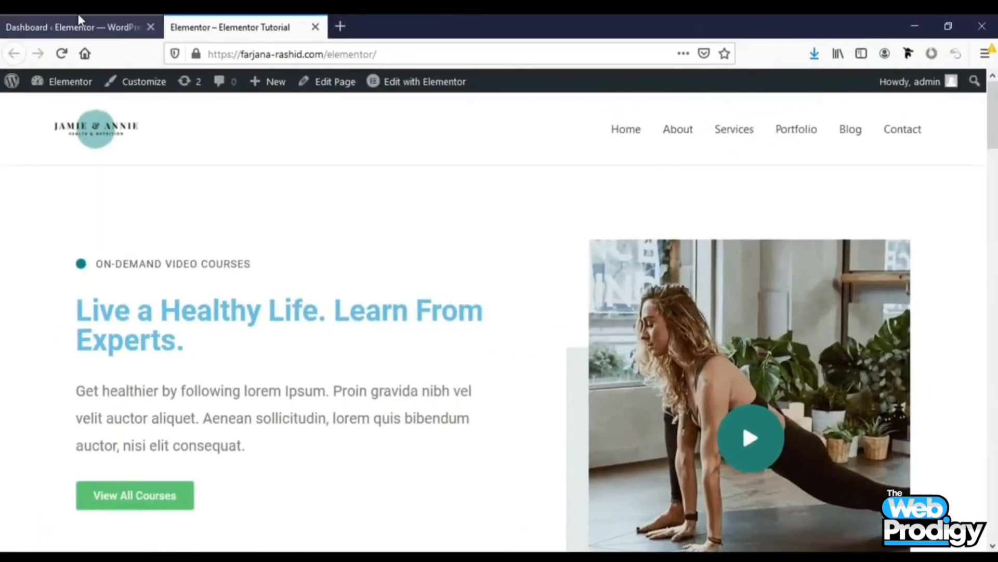
{"action": "left_click", "coordinate": [78, 22]}
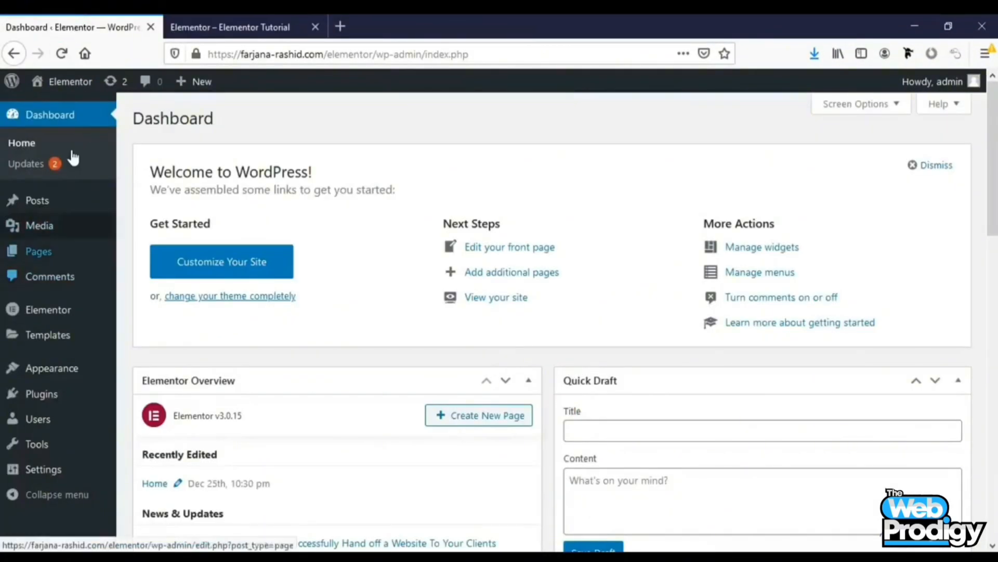
Open the Add Plugins page and search the plugin directory for Header footer
{"action": "mouse_move", "coordinate": [96, 385]}
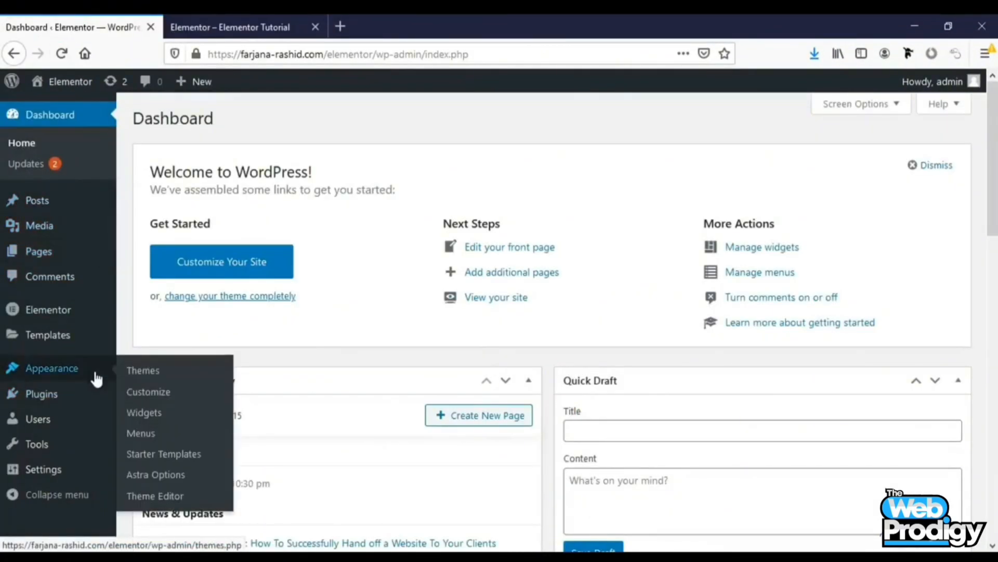
{"action": "left_click", "coordinate": [142, 421]}
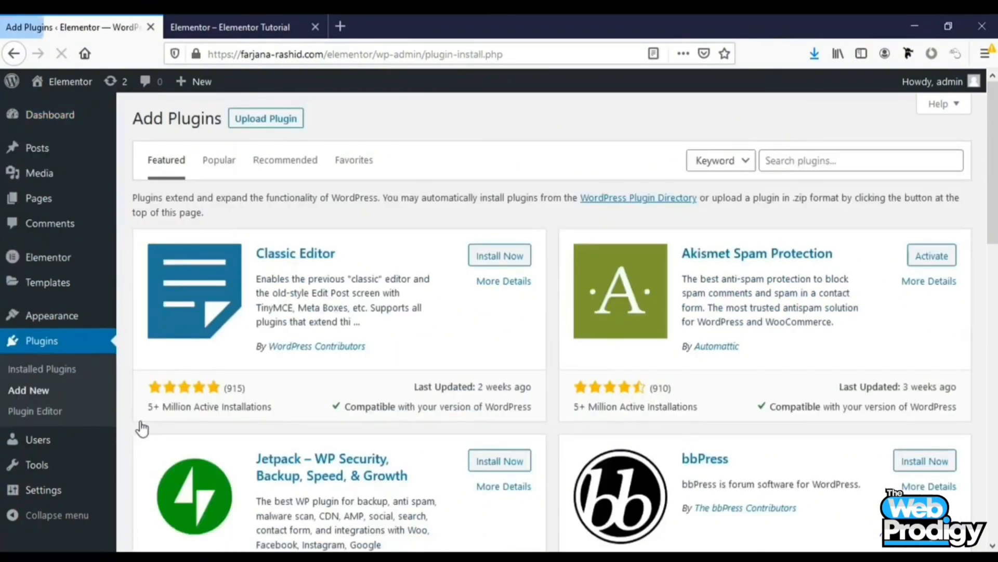
{"action": "left_click", "coordinate": [815, 167]}
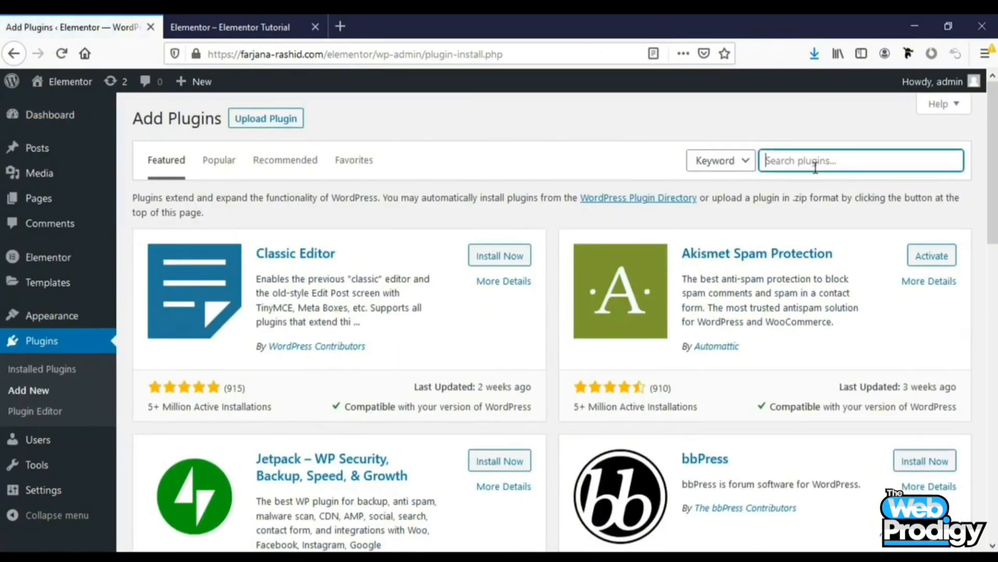
{"action": "type", "text": "He"}
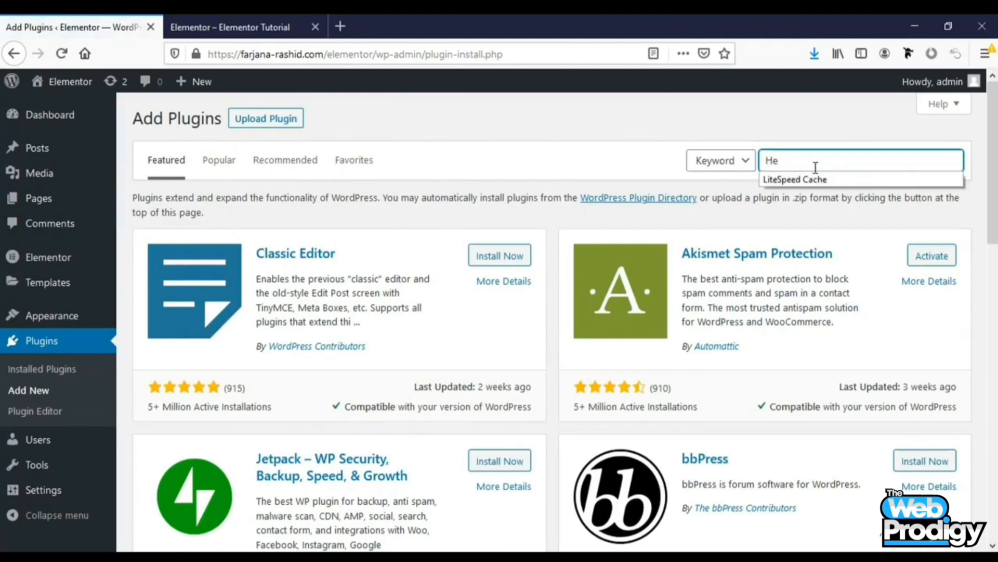
{"action": "type", "text": "ader f"}
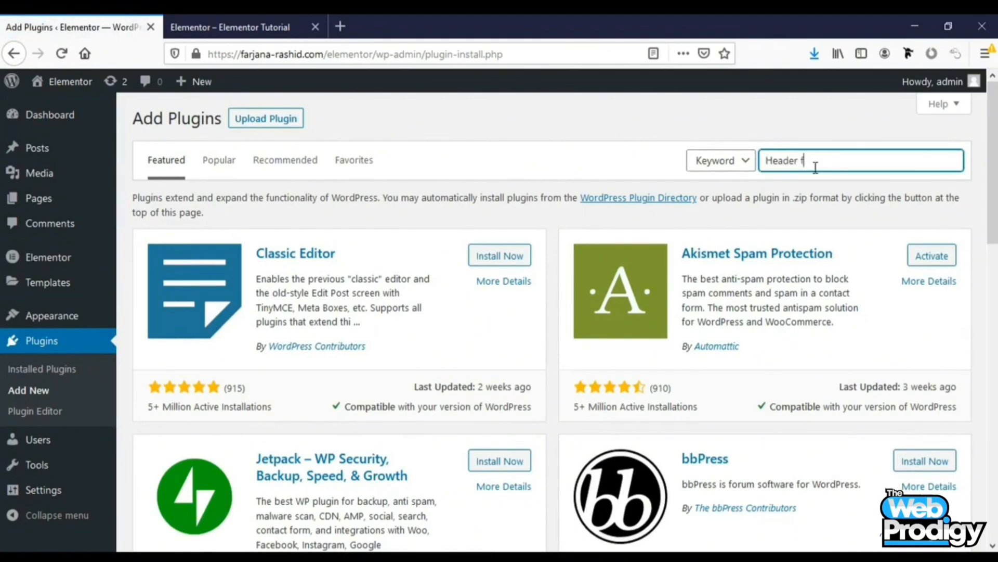
{"action": "type", "text": "ooter"}
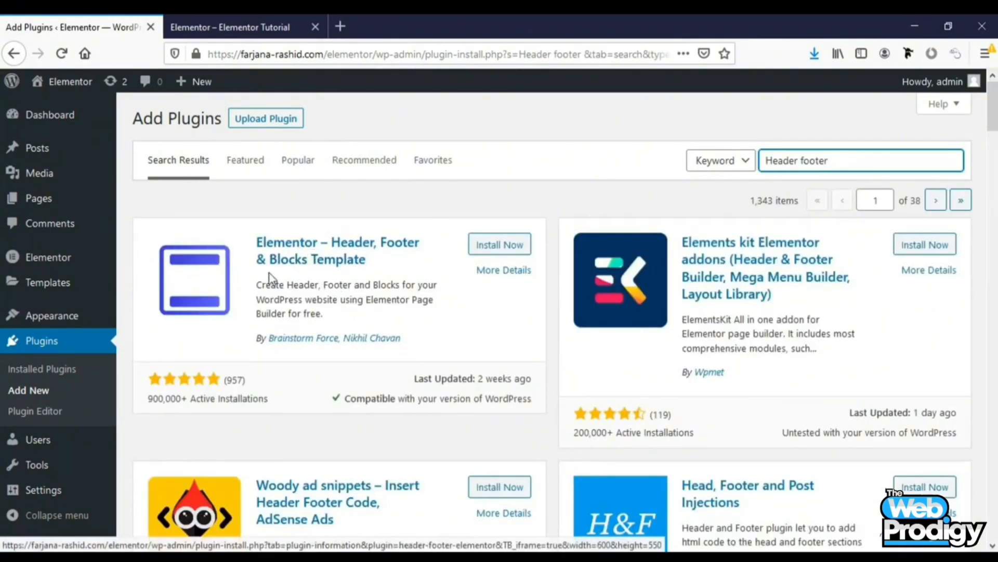
Install and activate the Elementor – Header, Footer & Blocks Template plugin
{"action": "left_click", "coordinate": [499, 245]}
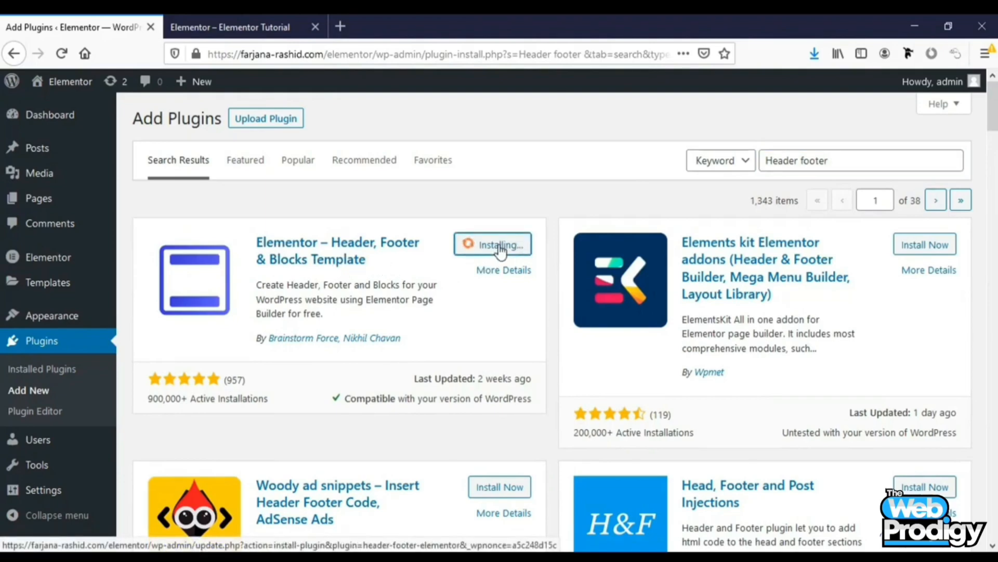
{"action": "left_click", "coordinate": [507, 248]}
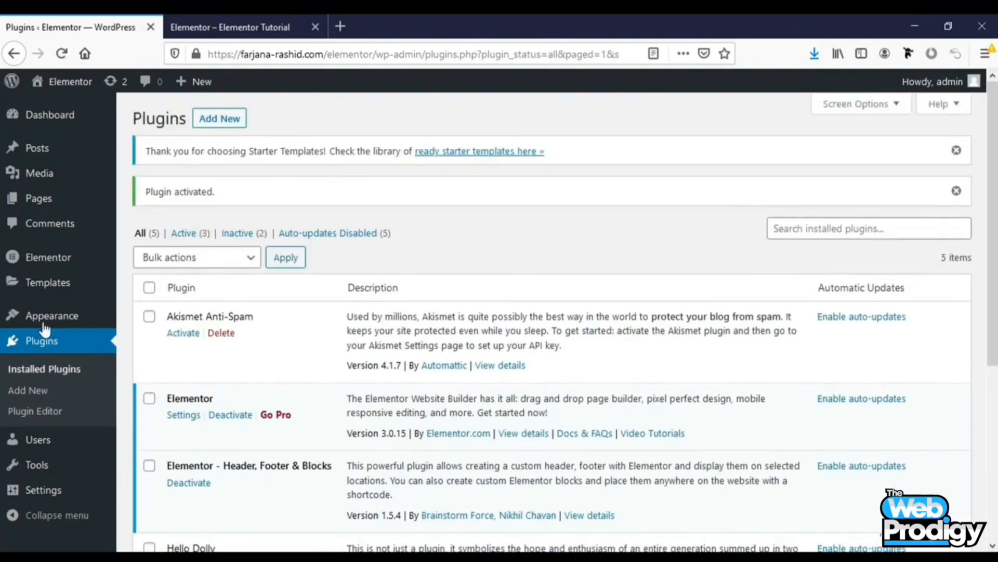
Create a new Header Footer & Blocks template titled Custom Header
{"action": "mouse_move", "coordinate": [78, 316]}
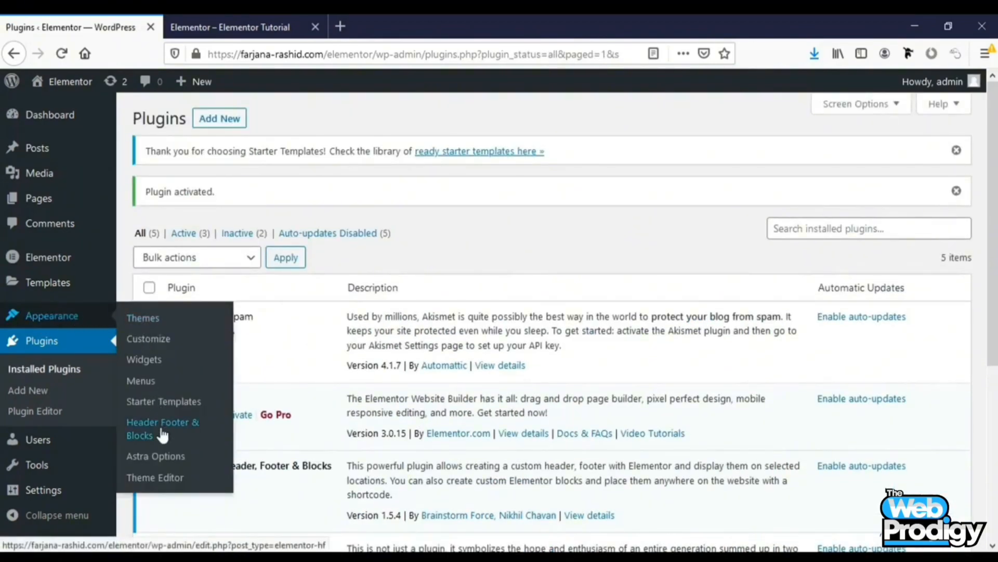
{"action": "left_click", "coordinate": [155, 439]}
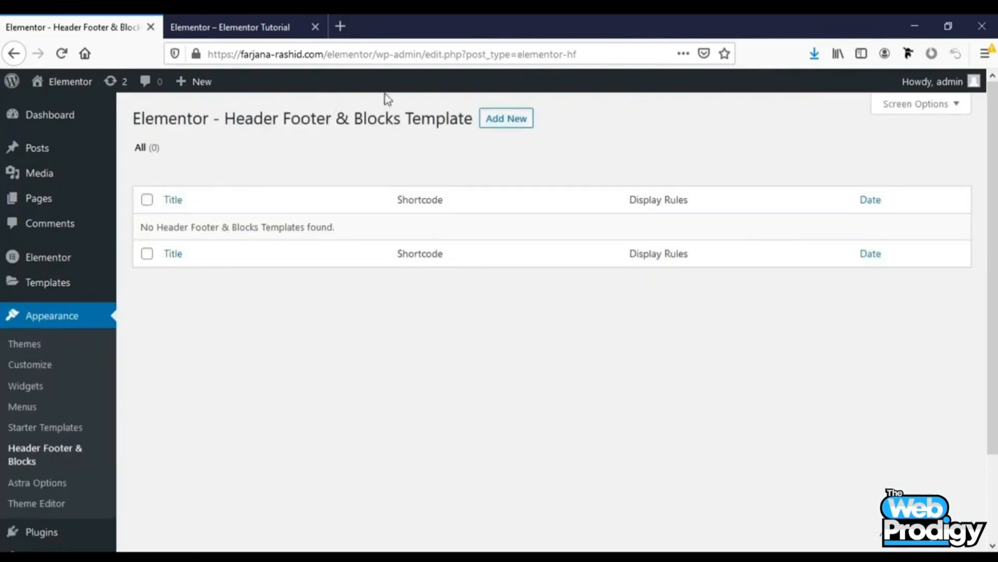
{"action": "left_click", "coordinate": [510, 124]}
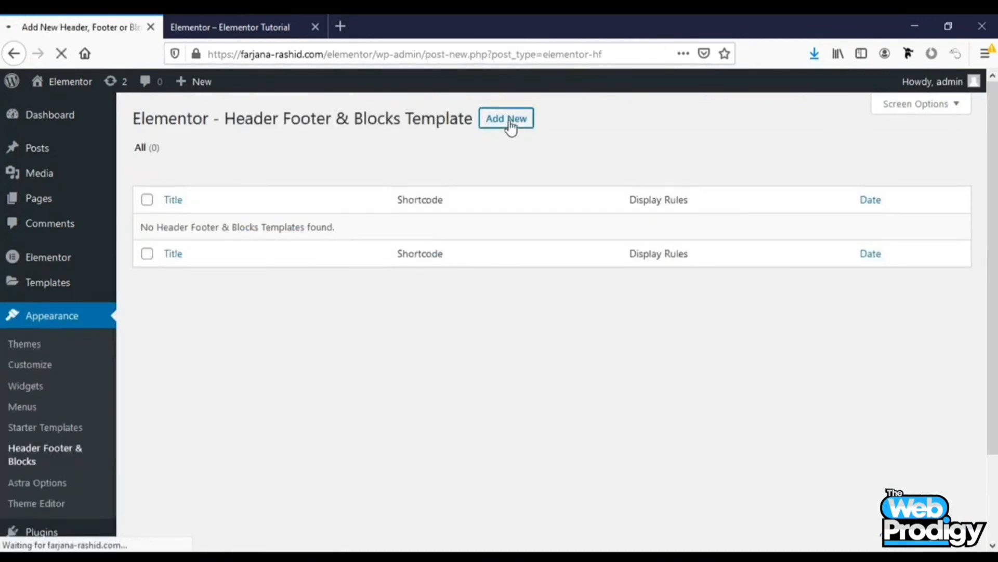
{"action": "type", "text": "Cus"}
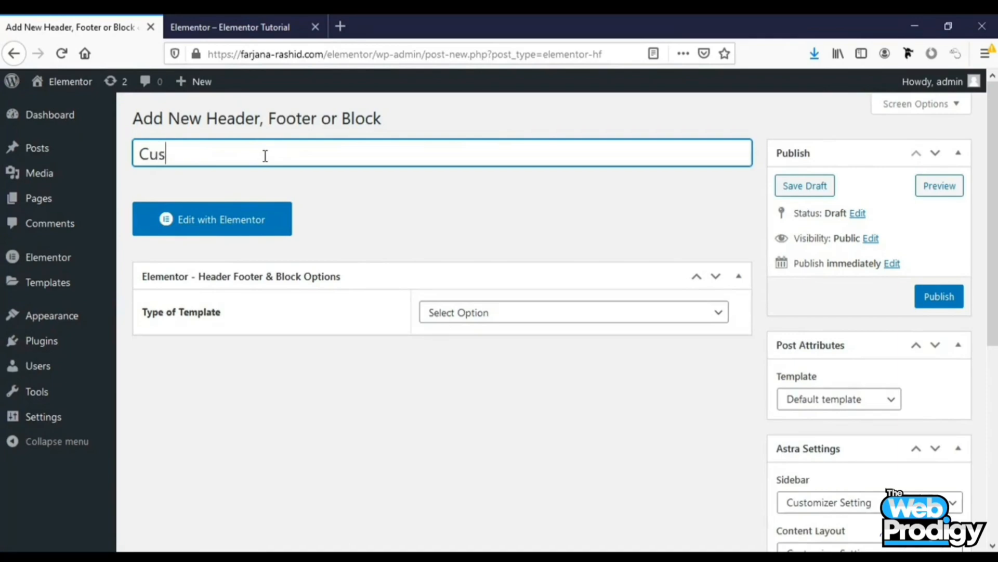
{"action": "type", "text": "tom Header"}
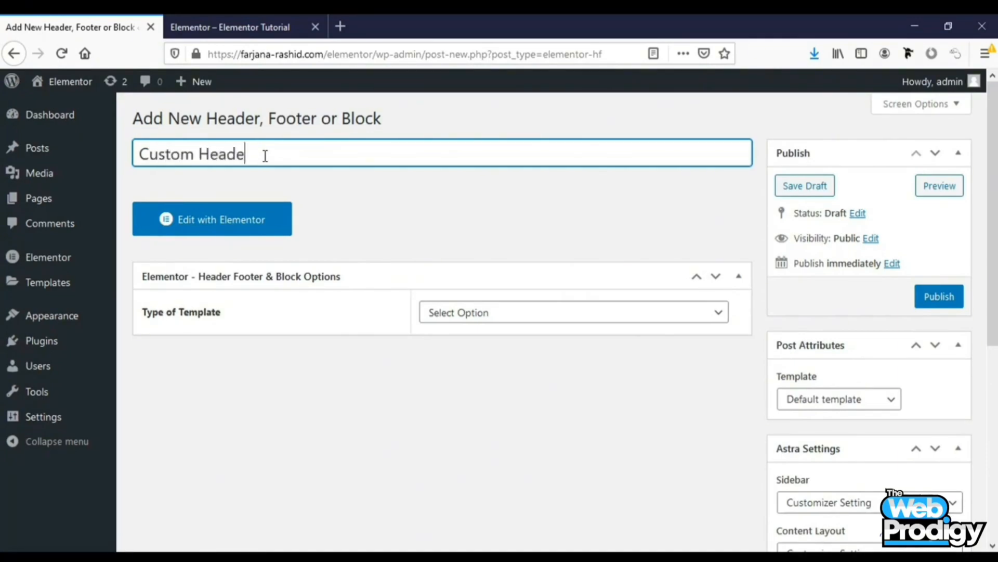
Set the template type to Header
{"action": "right_click", "coordinate": [470, 316]}
{"action": "key", "text": "Escape"}
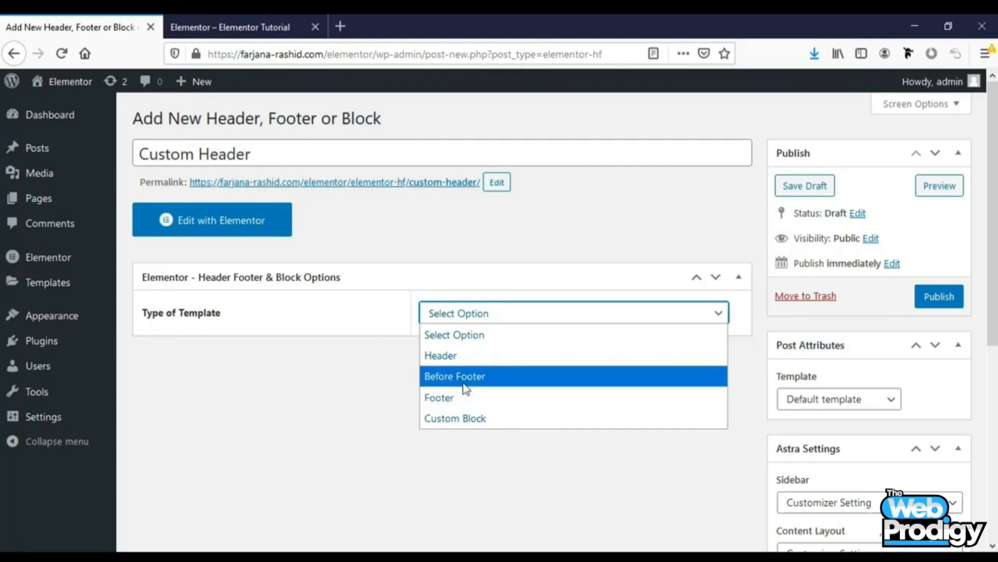
{"action": "left_click", "coordinate": [446, 361]}
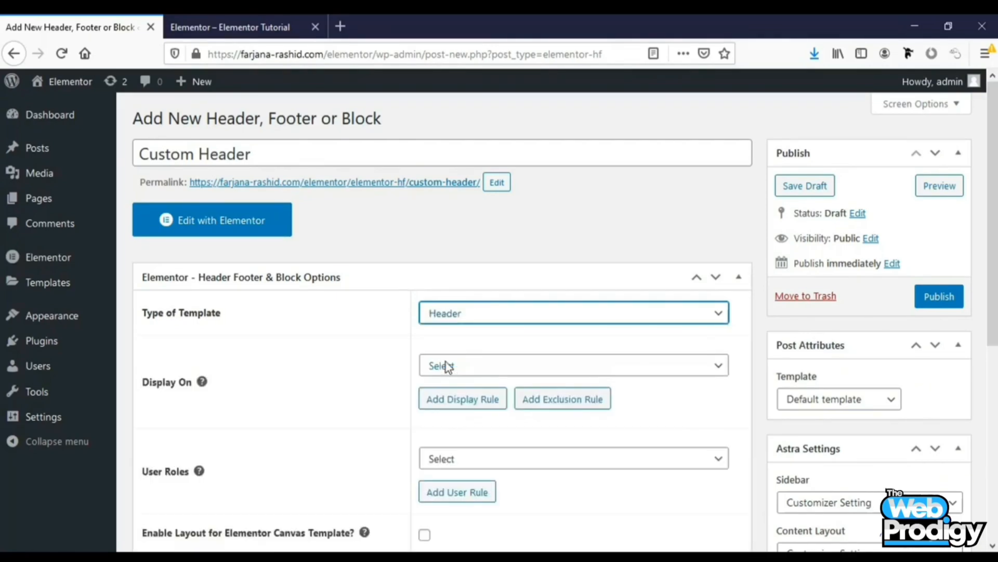
Set the template's Display On rule to Entire Website
{"action": "left_click", "coordinate": [485, 367]}
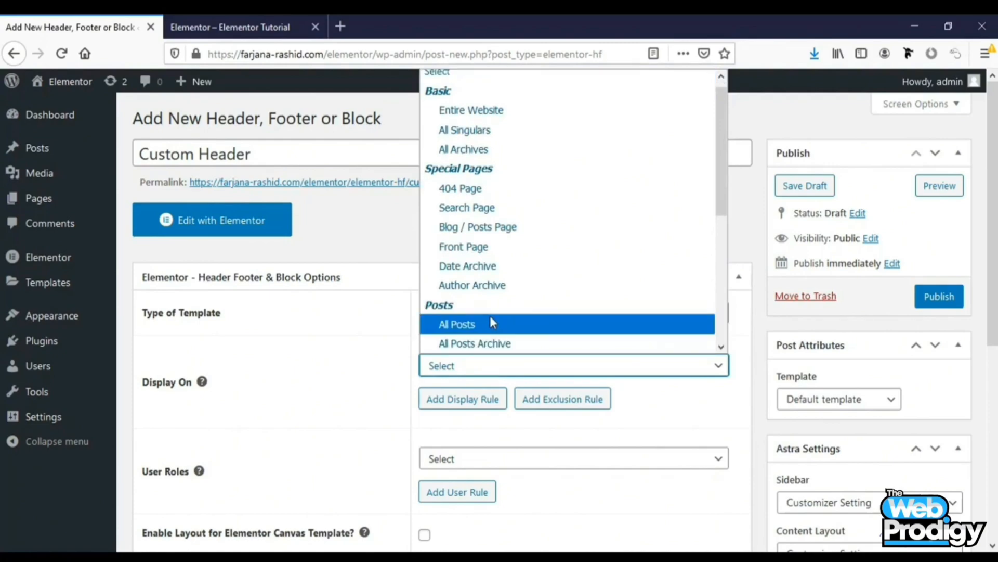
{"action": "scroll", "coordinate": [490, 317], "scroll_direction": "down", "scroll_amount": 5}
{"action": "scroll", "coordinate": [492, 323], "scroll_direction": "up", "scroll_amount": 5}
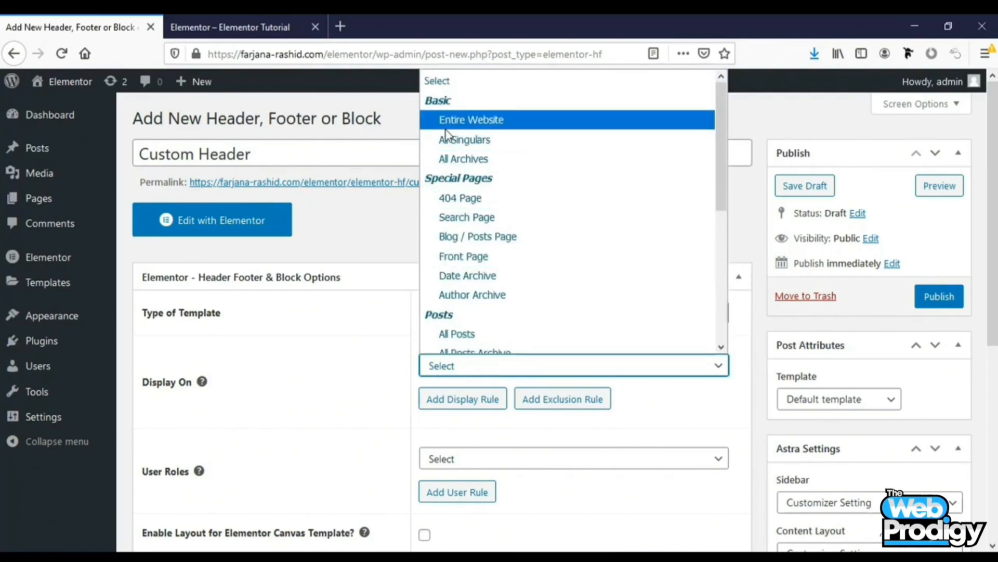
{"action": "left_click", "coordinate": [477, 125]}
{"action": "scroll", "coordinate": [414, 397], "scroll_direction": "down", "scroll_amount": 4}
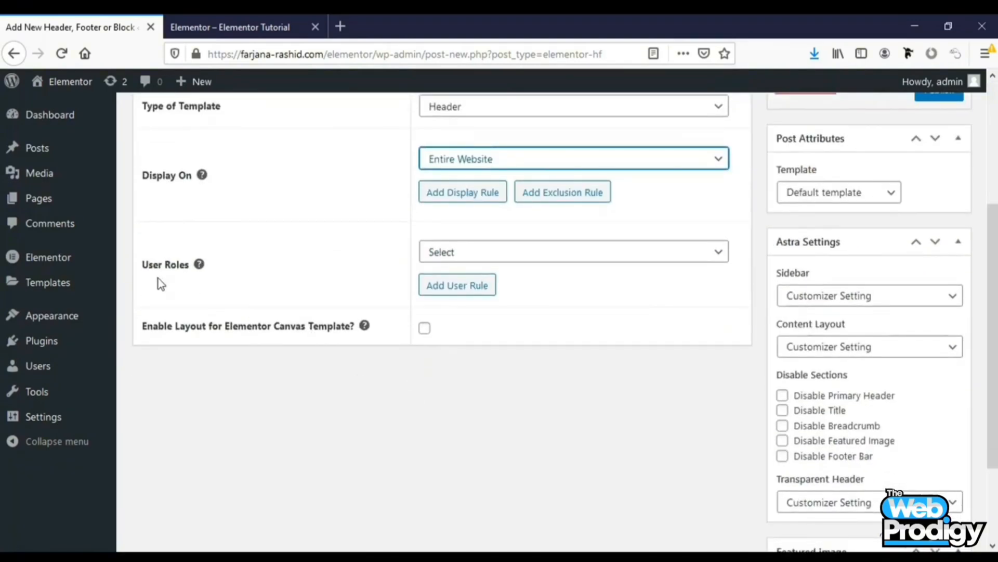
{"action": "left_click", "coordinate": [459, 254]}
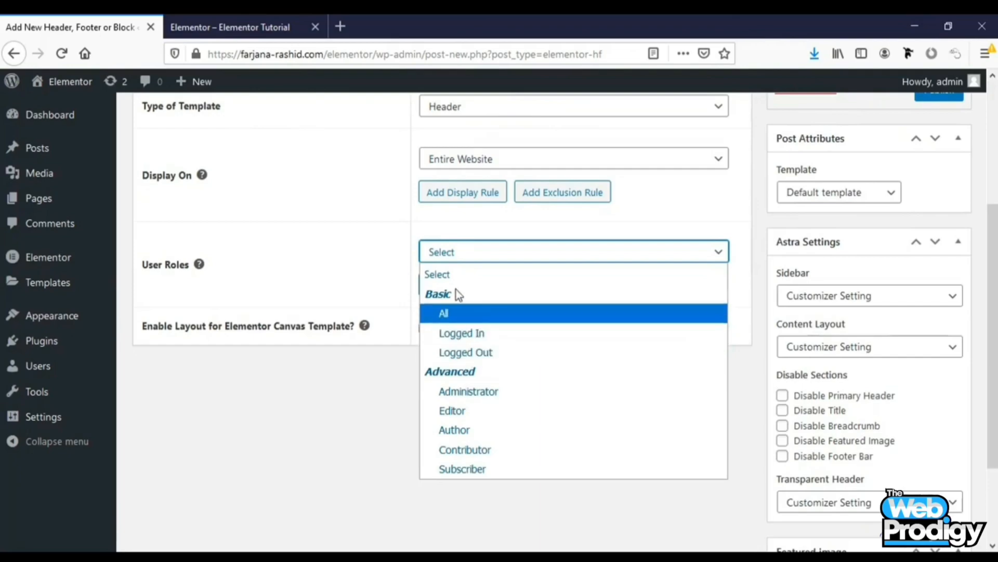
{"action": "left_click", "coordinate": [382, 272]}
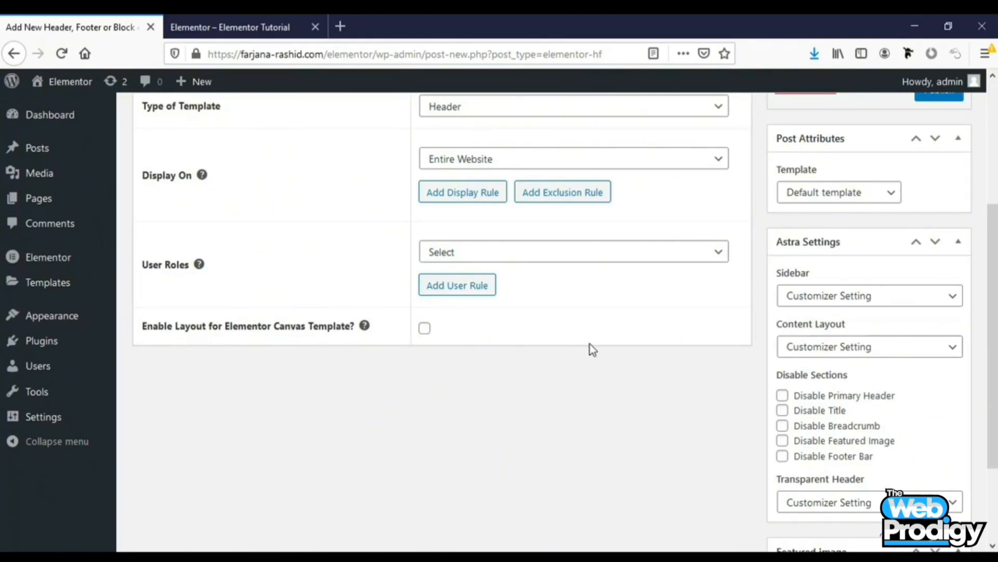
Publish the Custom Header template
{"action": "scroll", "coordinate": [590, 344], "scroll_direction": "up", "scroll_amount": 3}
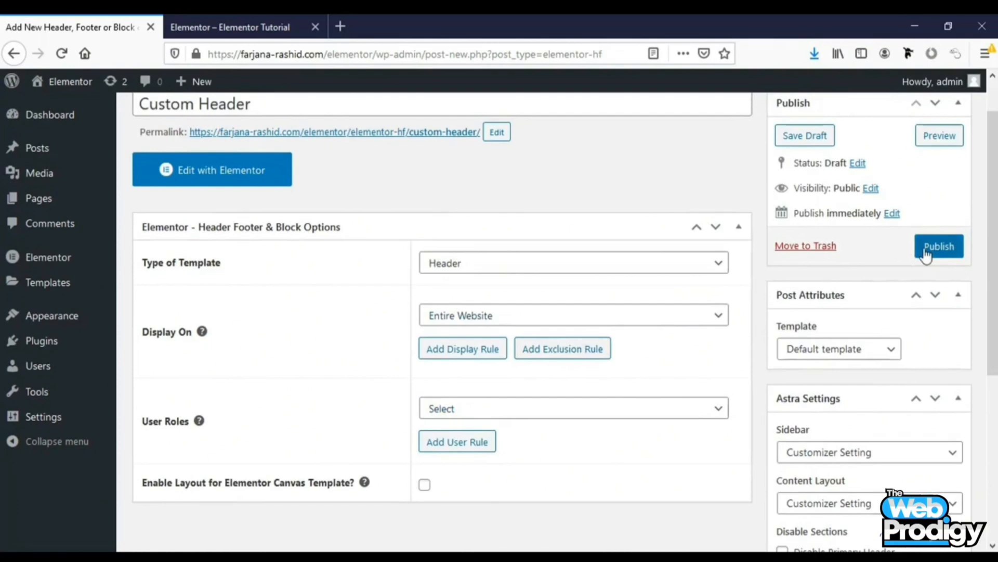
{"action": "left_click", "coordinate": [927, 253]}
{"action": "right_click", "coordinate": [926, 252]}
{"action": "left_click", "coordinate": [978, 236]}
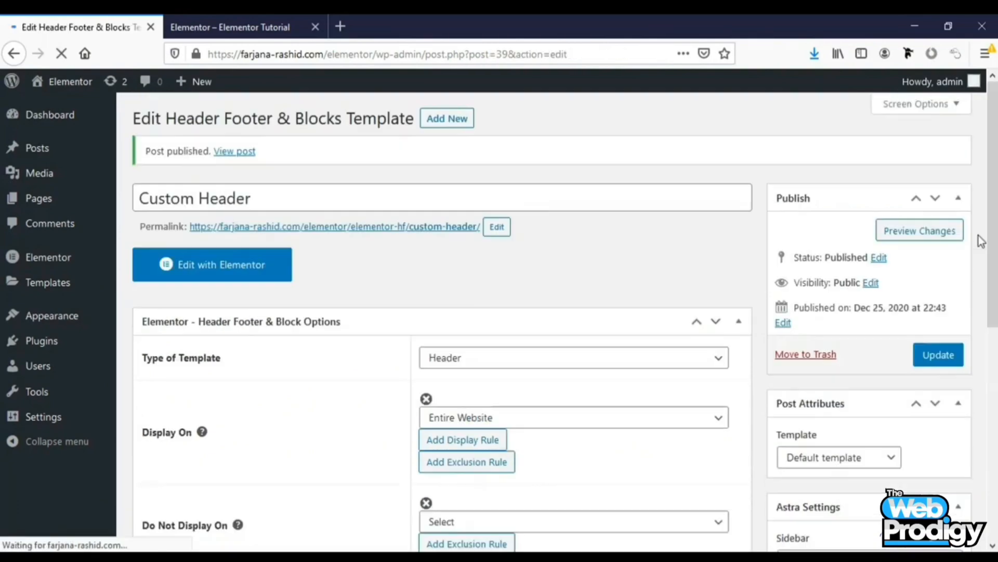
Open the template in the Elementor editor and browse the library's header blocks, then close the library
{"action": "left_click", "coordinate": [216, 271]}
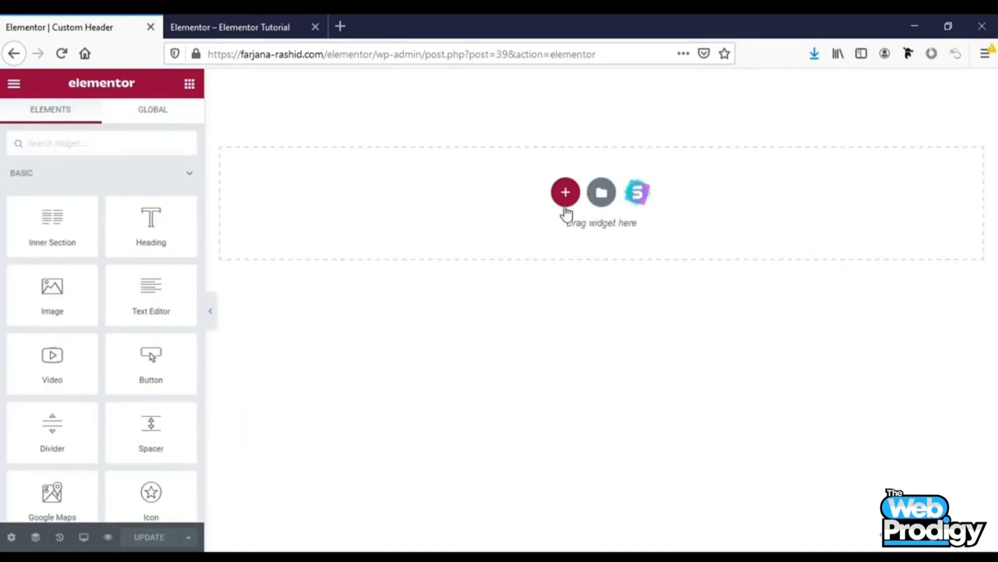
{"action": "left_click", "coordinate": [601, 193]}
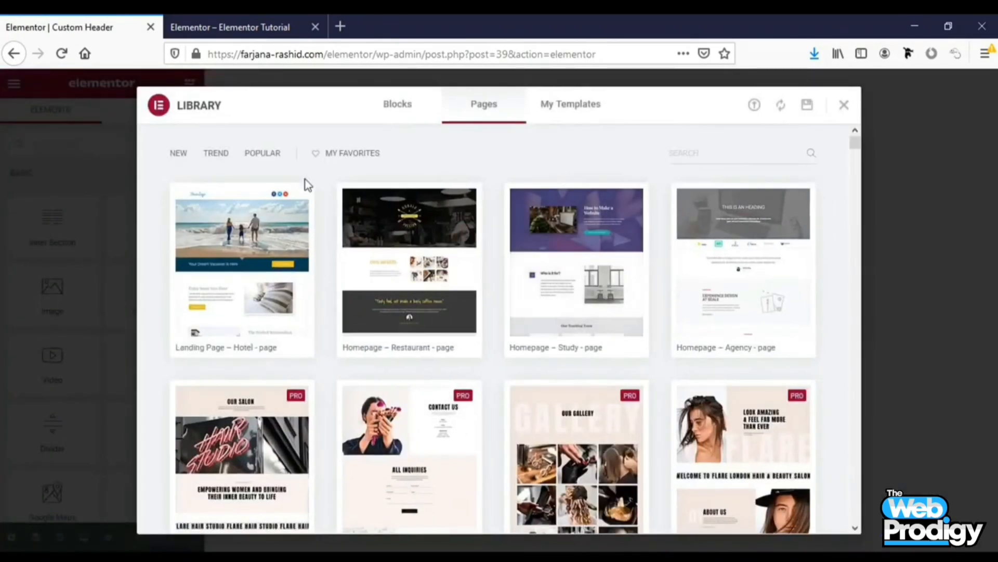
{"action": "left_click", "coordinate": [395, 109]}
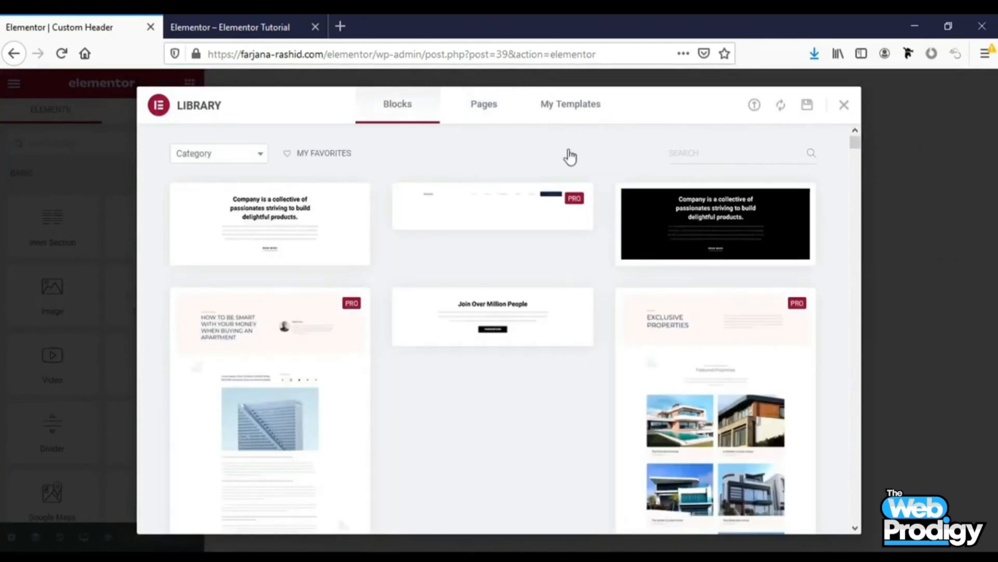
{"action": "left_click", "coordinate": [747, 151]}
{"action": "type", "text": "header"}
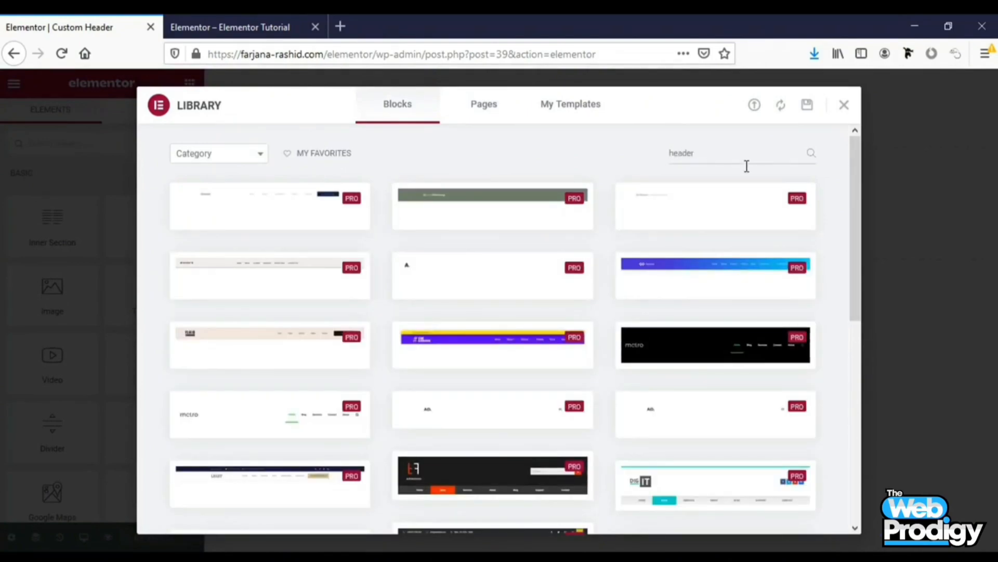
{"action": "scroll", "coordinate": [709, 310], "scroll_direction": "down", "scroll_amount": 4}
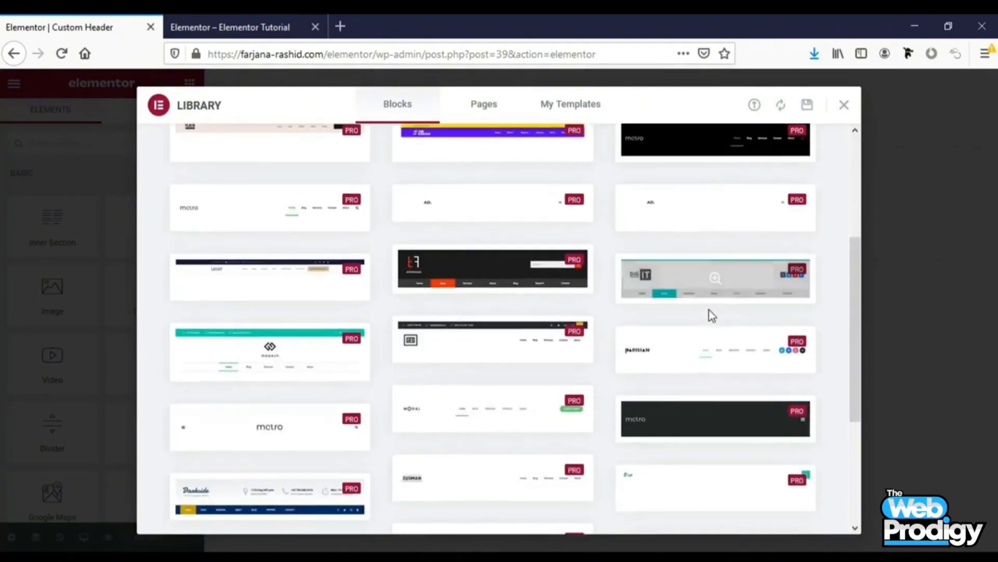
{"action": "scroll", "coordinate": [710, 311], "scroll_direction": "down", "scroll_amount": 5}
{"action": "left_click_drag", "start_coordinate": [858, 404], "coordinate": [842, 178]}
{"action": "left_click", "coordinate": [844, 109]}
{"action": "right_click", "coordinate": [841, 113]}
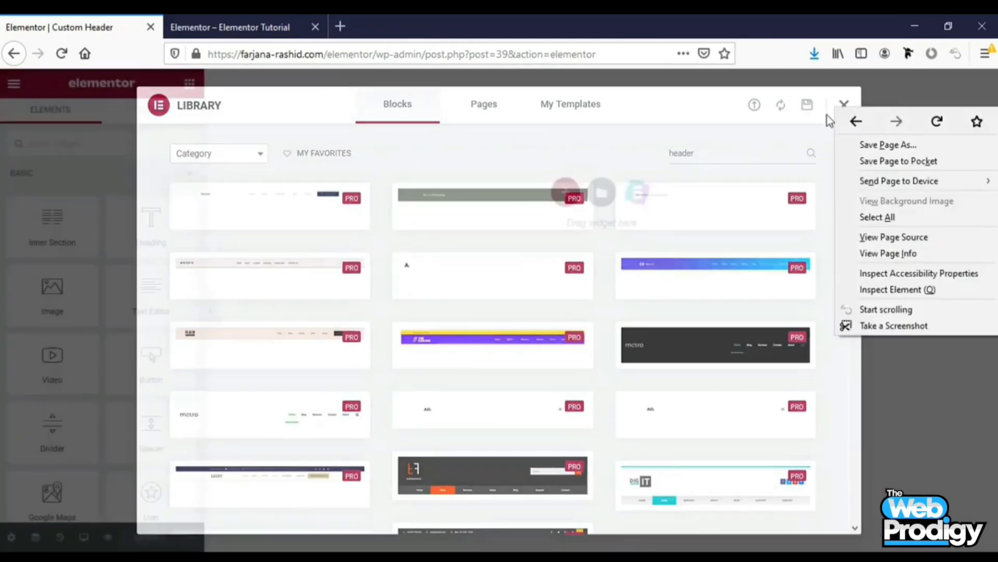
{"action": "left_click", "coordinate": [566, 194]}
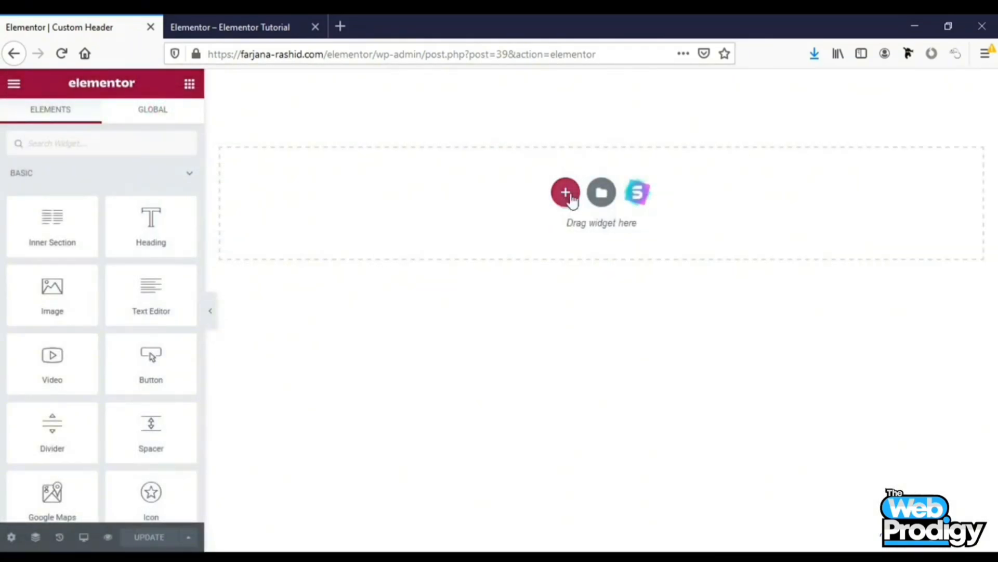
Add a new section with a two-column structure and return to the widgets panel
{"action": "left_click", "coordinate": [565, 193]}
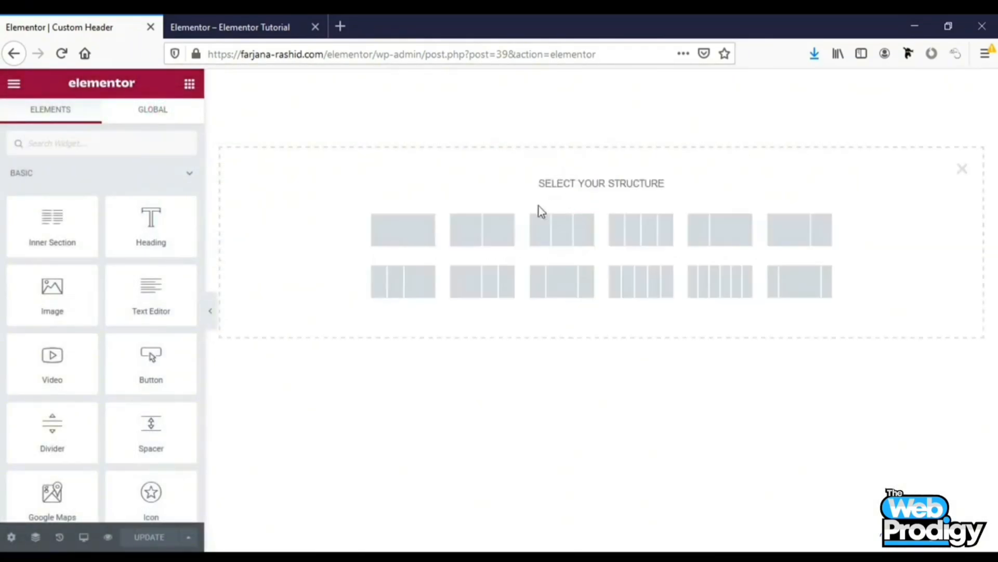
{"action": "left_click", "coordinate": [491, 239]}
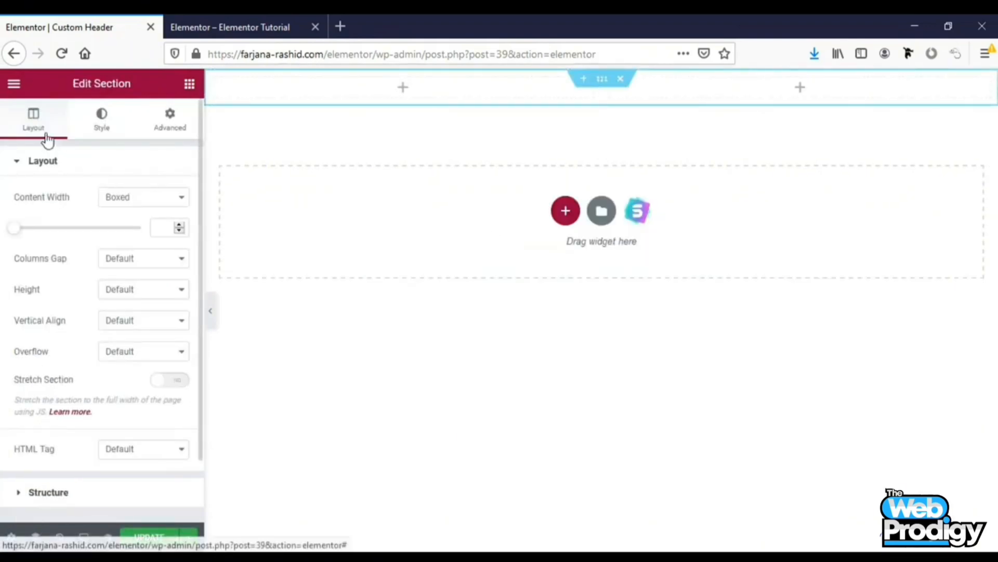
{"action": "left_click", "coordinate": [188, 84]}
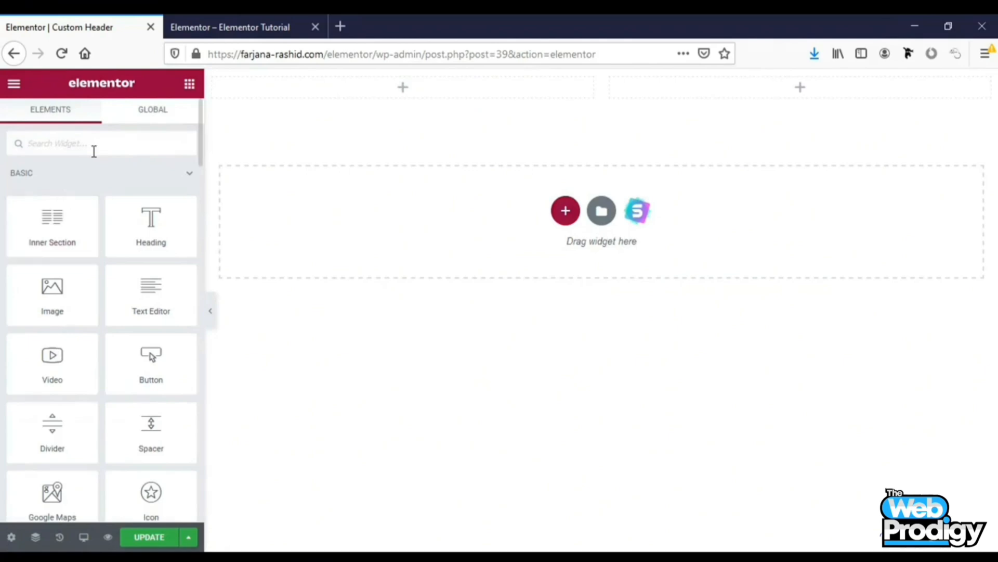
Add an Image widget to the left column and insert the Jamie & Annie logo from the media library
{"action": "type", "text": "im"}
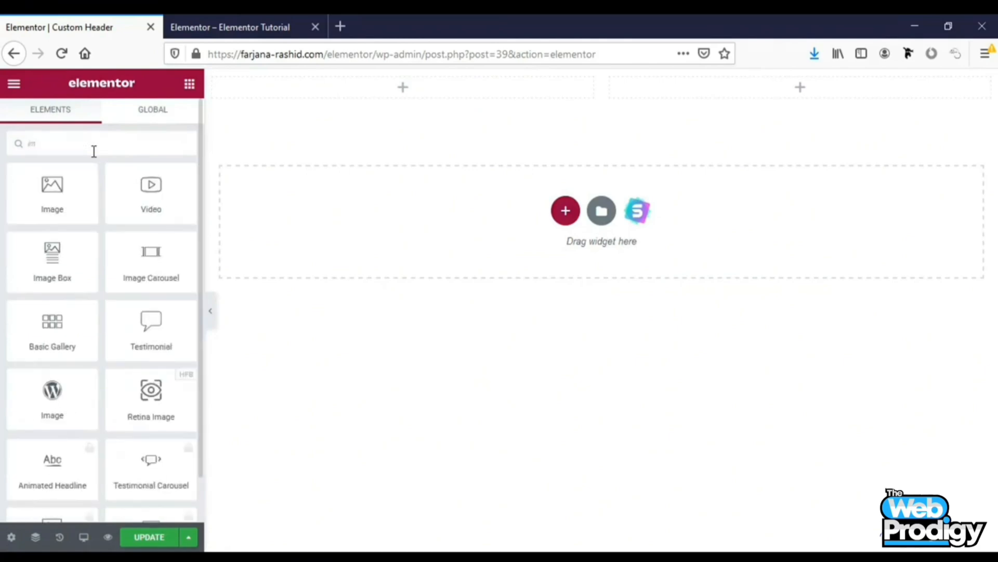
{"action": "left_click_drag", "start_coordinate": [51, 198], "coordinate": [414, 89]}
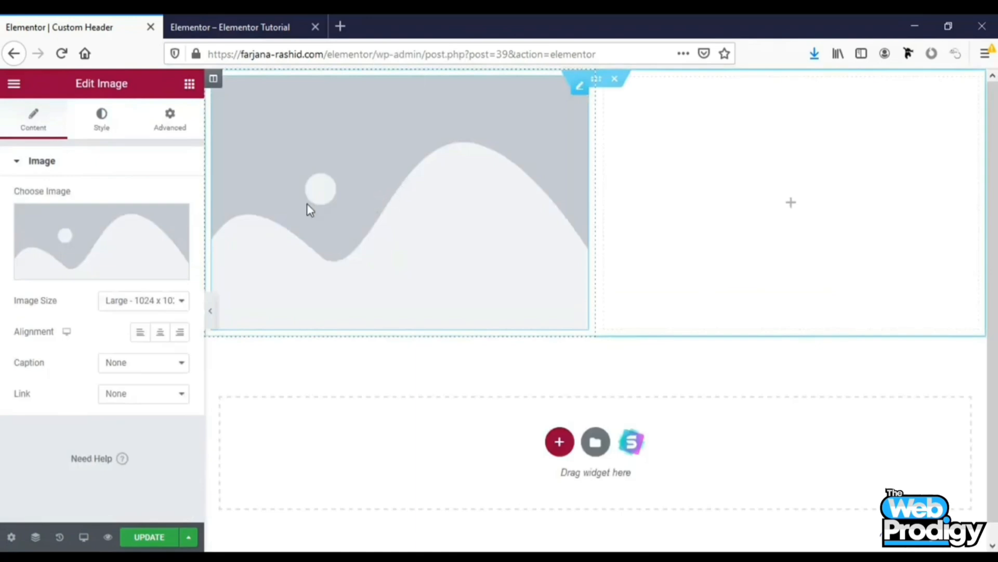
{"action": "left_click", "coordinate": [111, 238]}
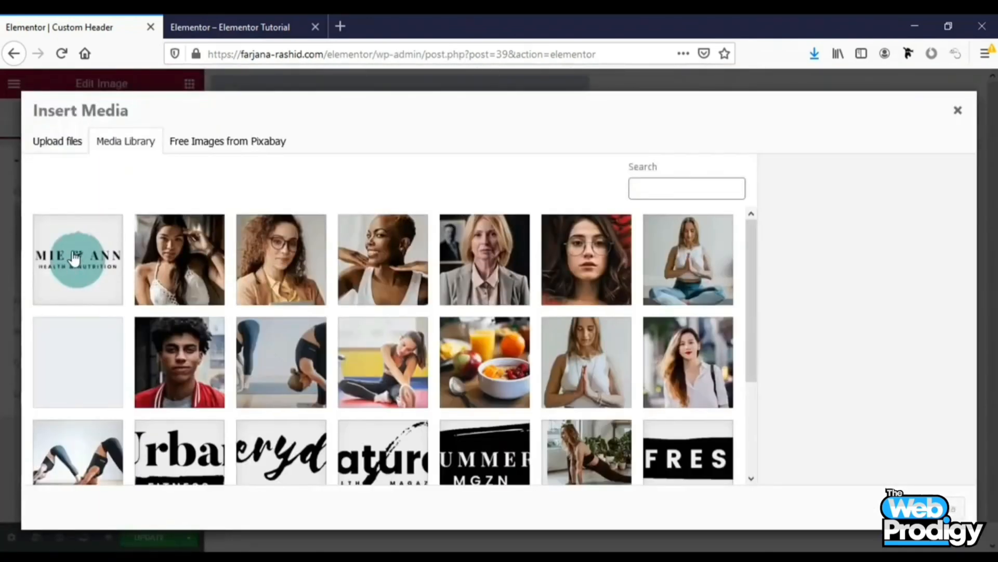
{"action": "left_click", "coordinate": [111, 237]}
{"action": "left_click", "coordinate": [931, 508]}
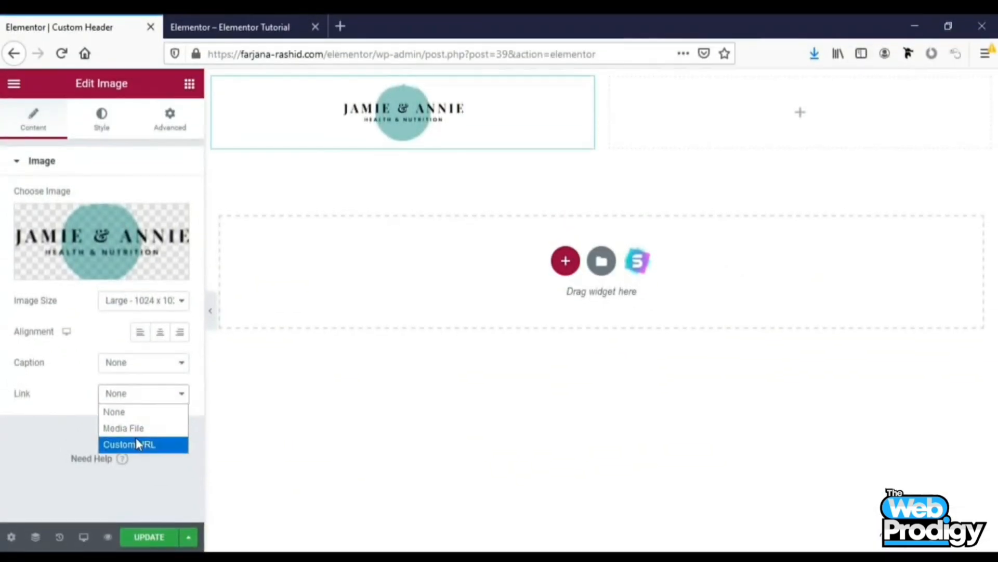
Set the logo's link to Custom URL and paste the site's home page URL copied from the other tab
{"action": "left_click", "coordinate": [136, 441]}
{"action": "left_click", "coordinate": [78, 426]}
{"action": "scroll", "coordinate": [145, 359], "scroll_direction": "down", "scroll_amount": 2}
{"action": "left_click", "coordinate": [146, 372]}
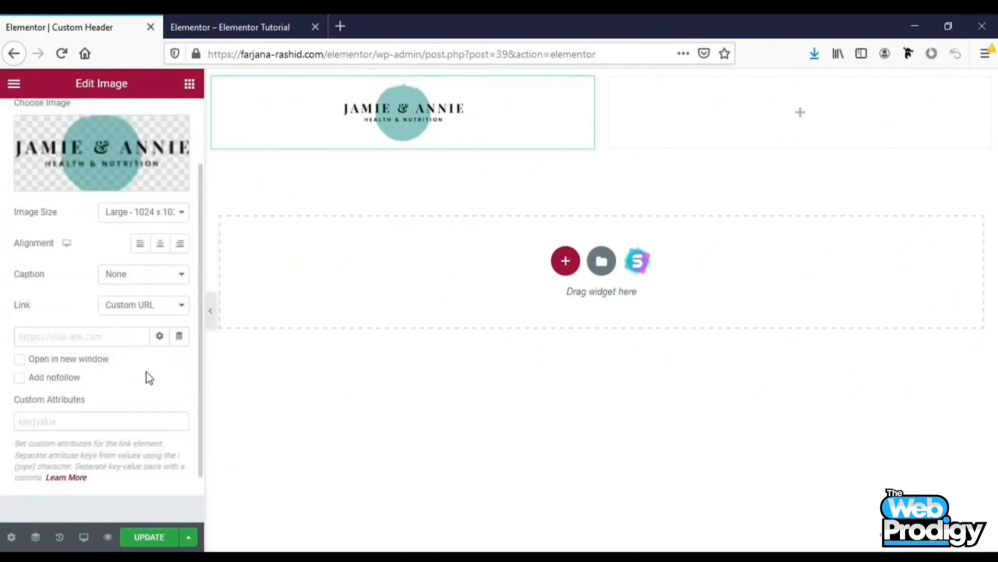
{"action": "left_click", "coordinate": [243, 21]}
{"action": "left_click", "coordinate": [225, 49]}
{"action": "key", "text": "ctrl+c"}
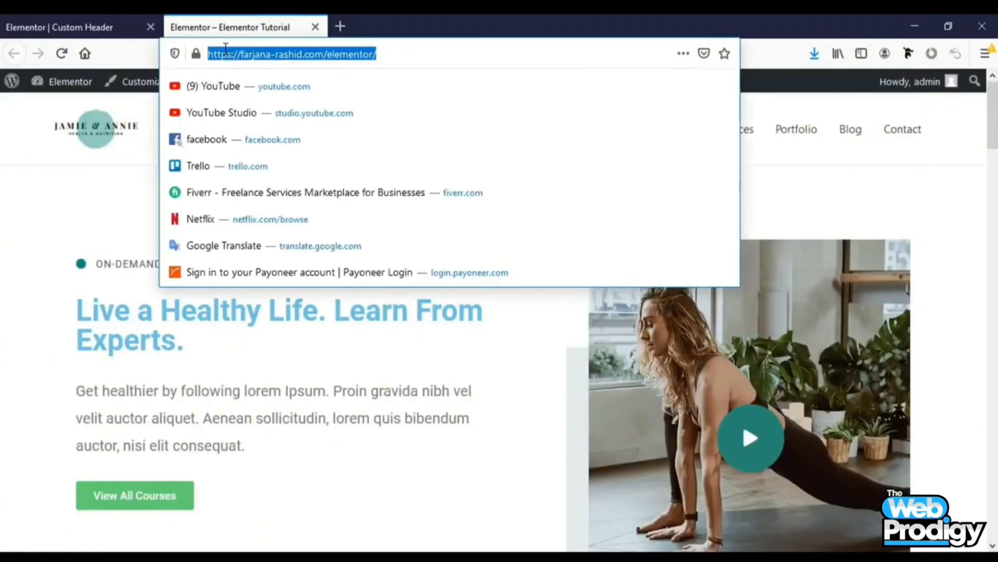
{"action": "left_click", "coordinate": [83, 27]}
{"action": "left_click", "coordinate": [115, 340]}
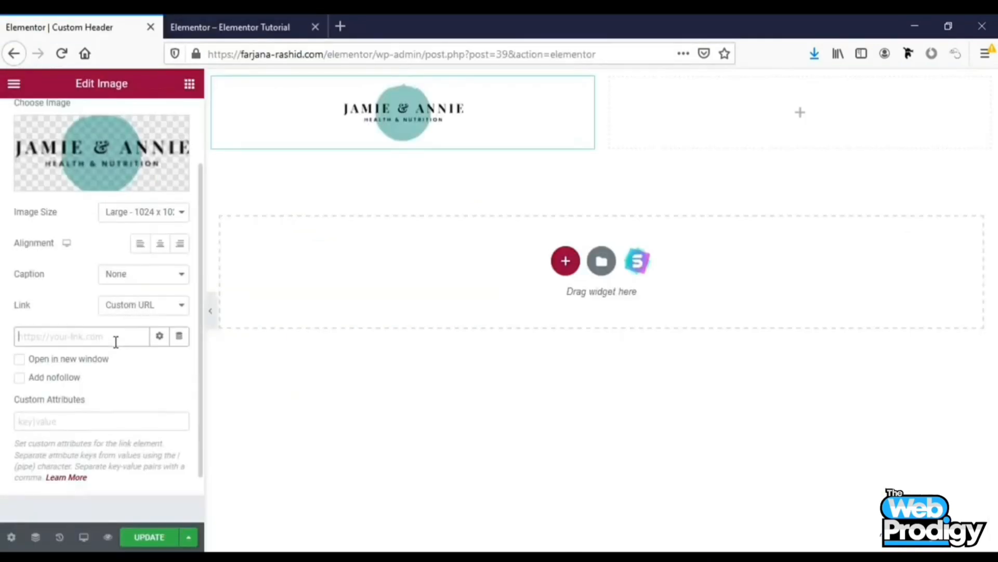
{"action": "key", "text": "ctrl+v"}
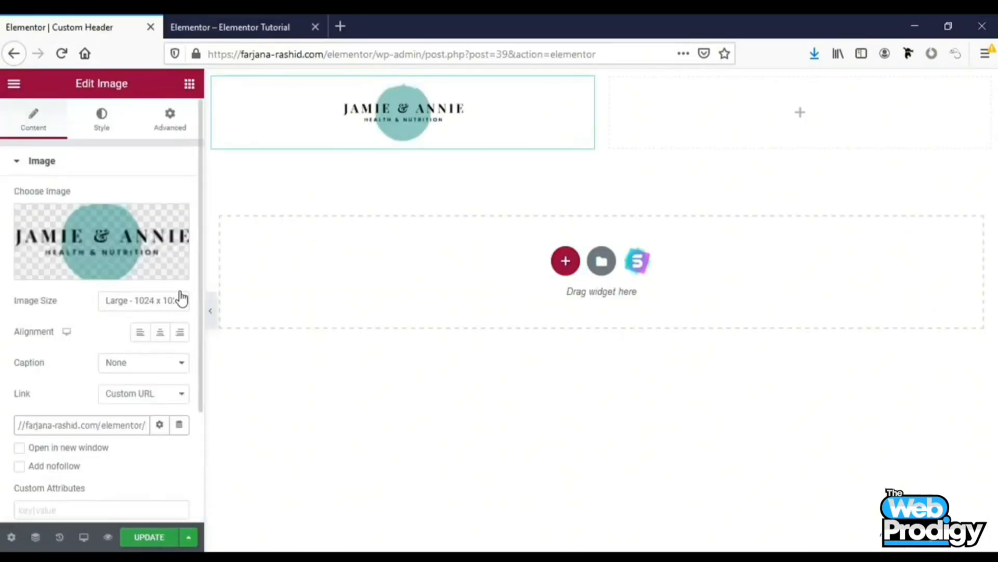
Left-align the logo image and update the template
{"action": "left_click", "coordinate": [141, 333]}
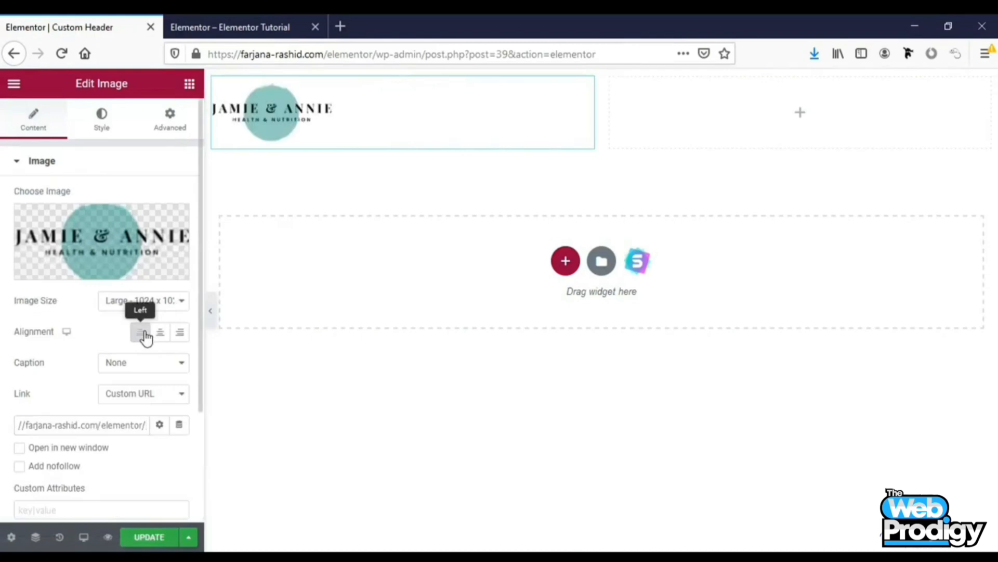
{"action": "left_click", "coordinate": [167, 541]}
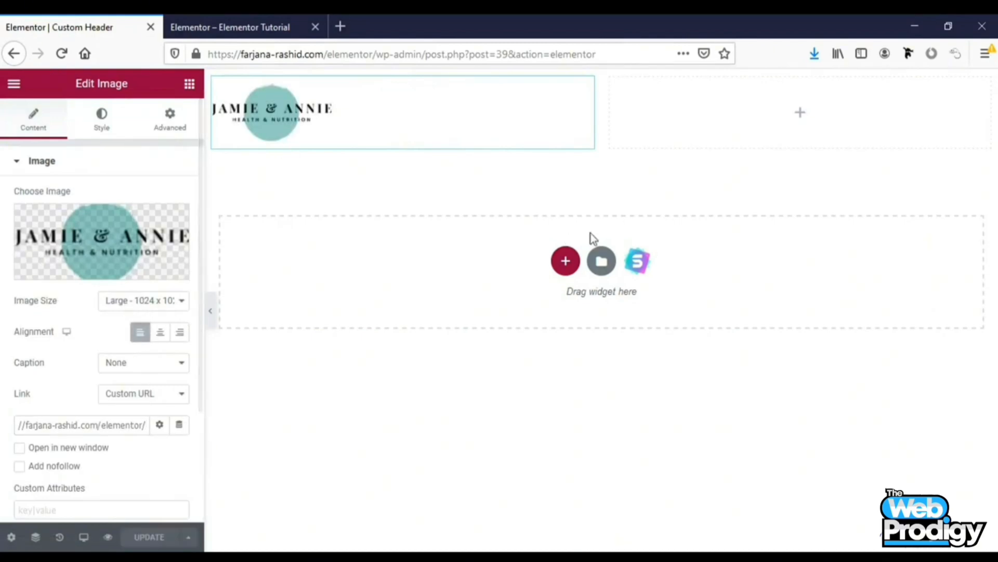
Add a WordPress Navigation Menu widget to the right column and select Main Menu
{"action": "left_click", "coordinate": [801, 118]}
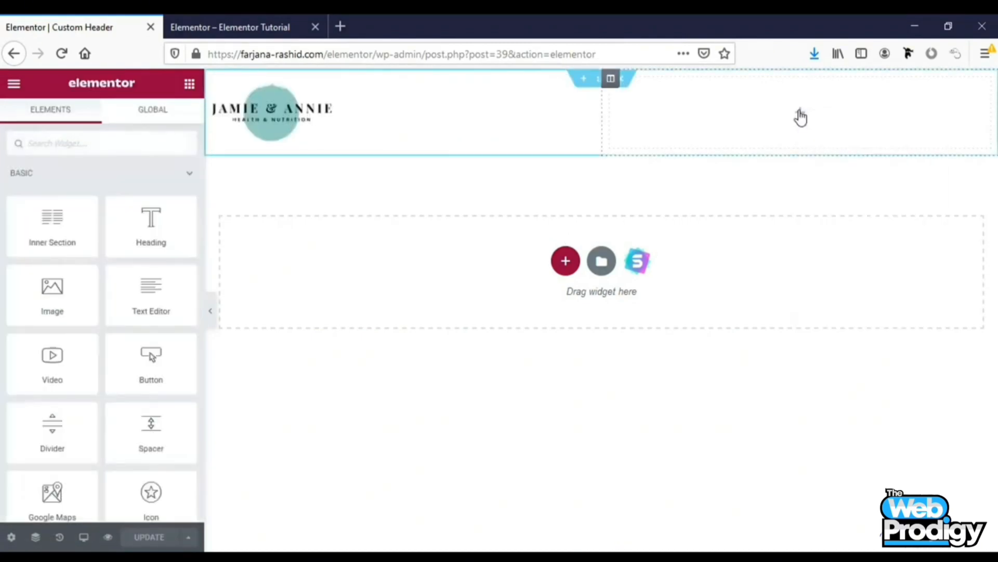
{"action": "type", "text": "menu"}
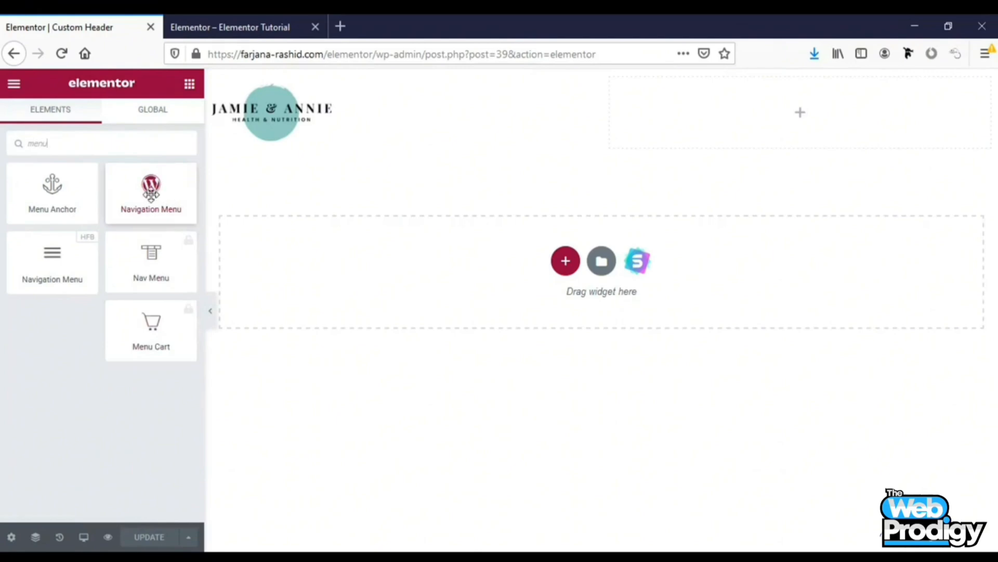
{"action": "left_click_drag", "start_coordinate": [167, 196], "coordinate": [785, 127]}
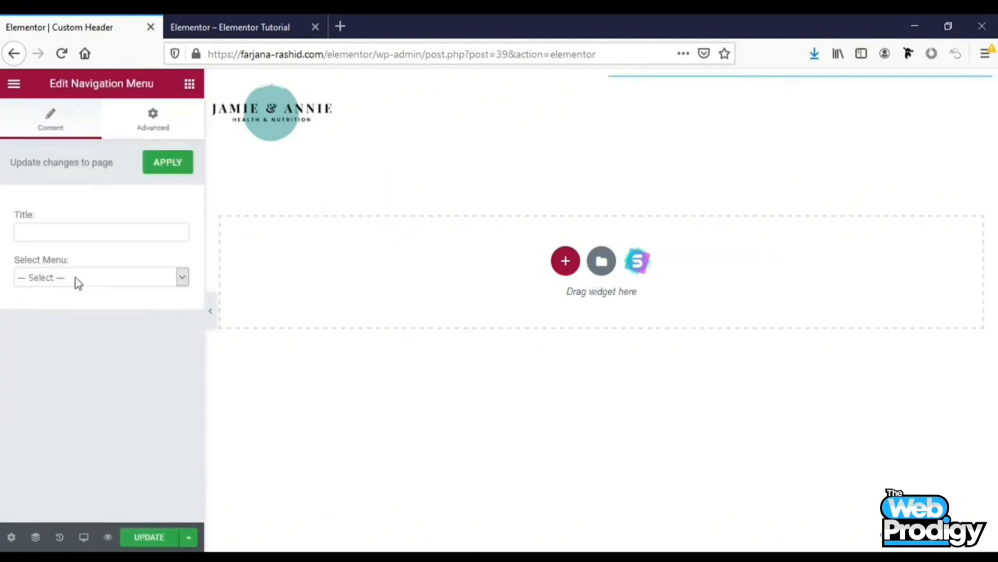
{"action": "left_click", "coordinate": [76, 278]}
{"action": "left_click", "coordinate": [77, 311]}
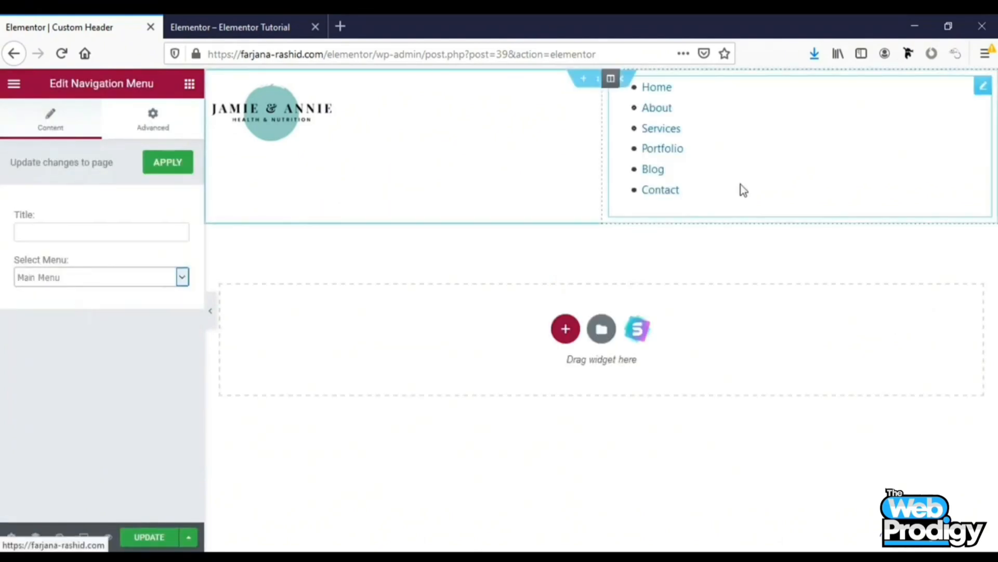
Add the Header Footer & Blocks Navigation Menu widget to the right column and delete the WordPress menu widget
{"action": "left_click", "coordinate": [185, 87]}
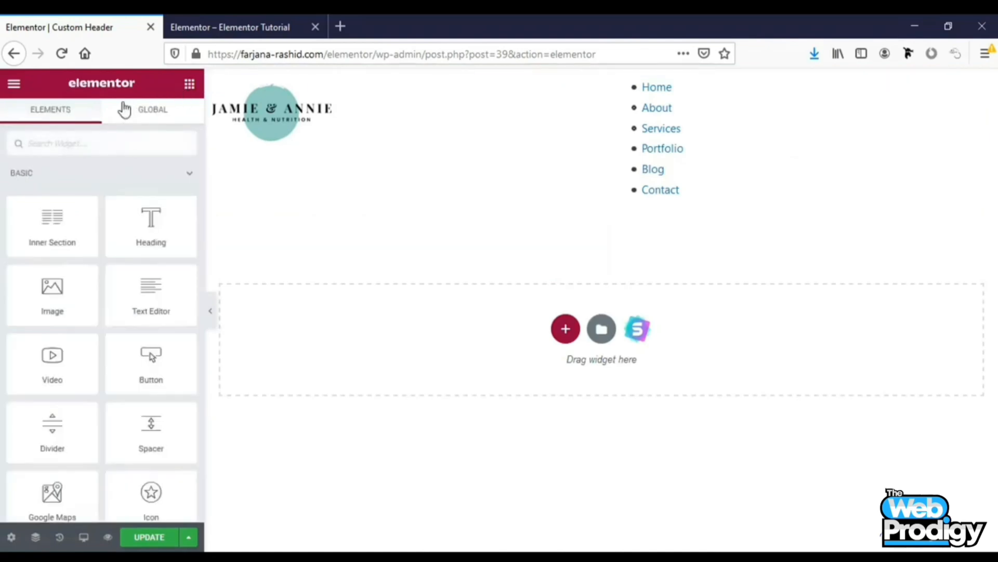
{"action": "type", "text": "me"}
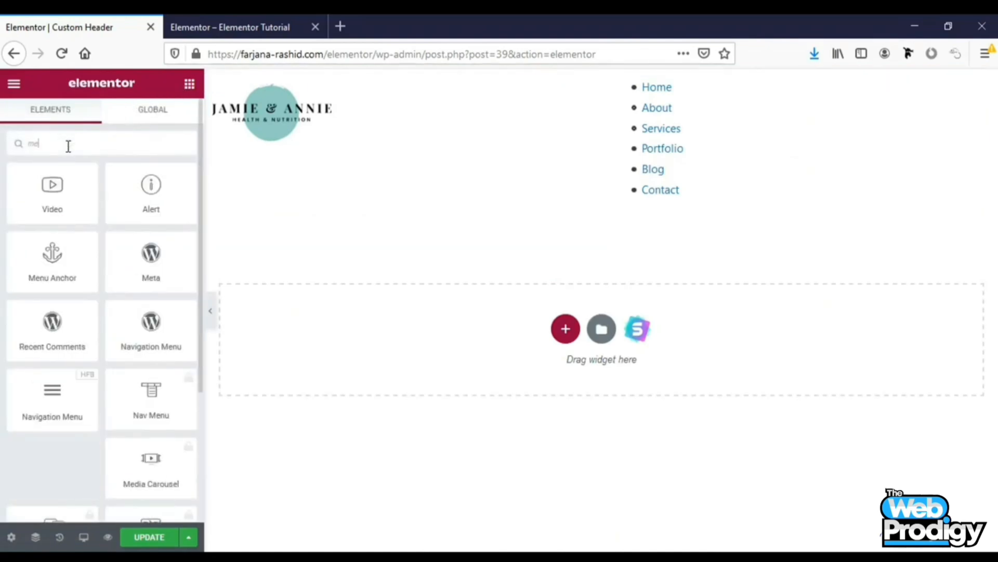
{"action": "type", "text": "nu"}
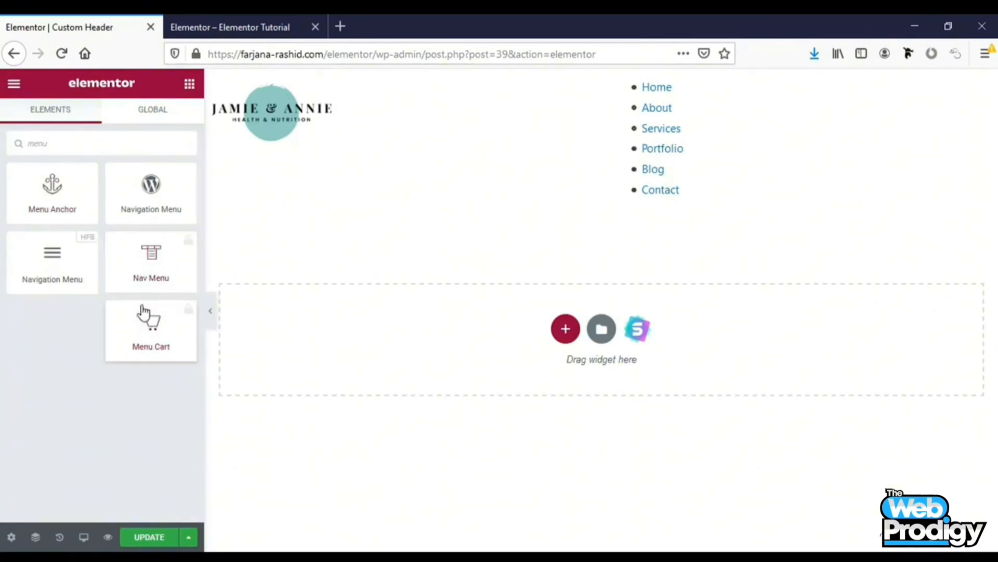
{"action": "left_click_drag", "start_coordinate": [51, 279], "coordinate": [664, 225]}
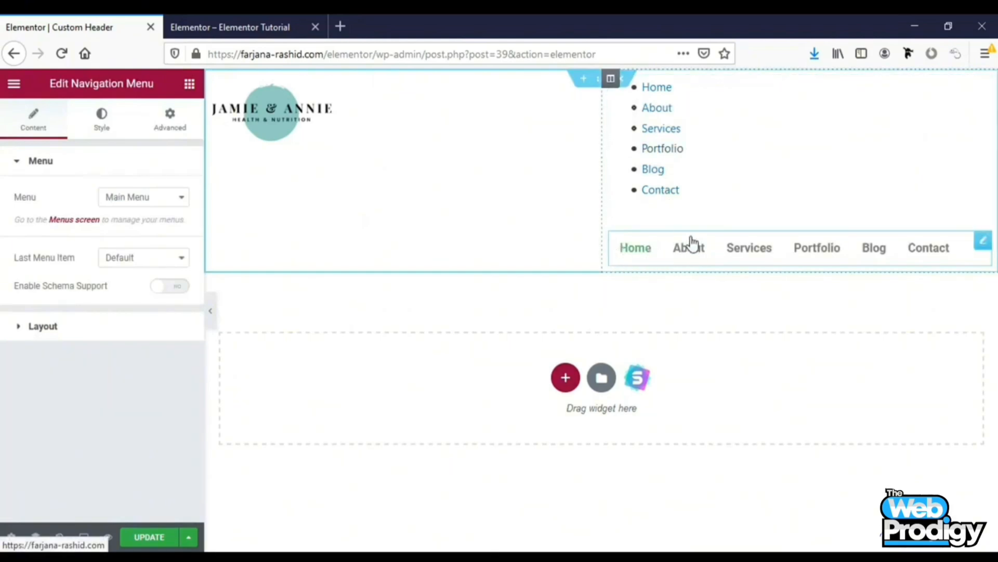
{"action": "right_click", "coordinate": [684, 165]}
{"action": "left_click", "coordinate": [709, 373]}
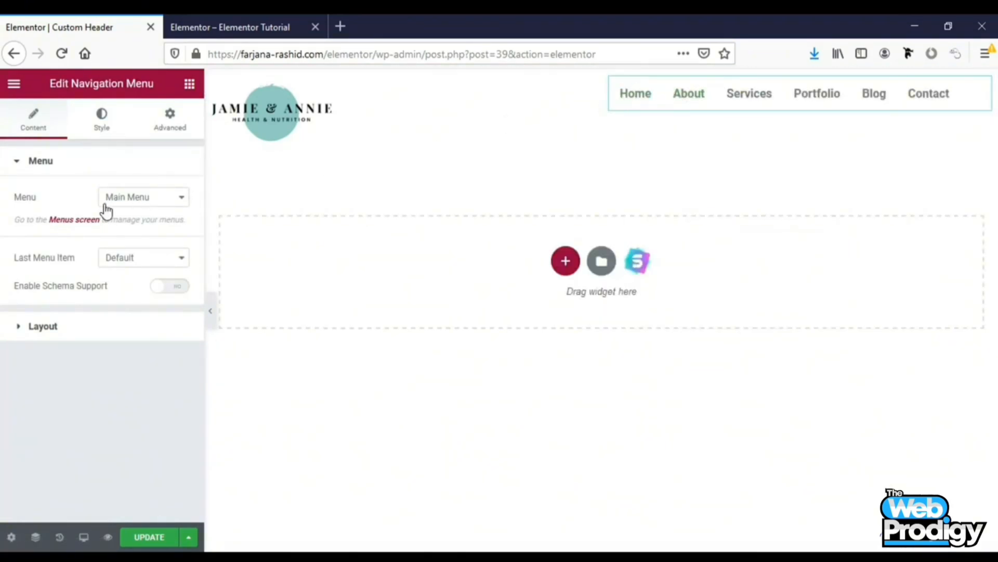
Keep Main Menu selected for the navigation menu and set its Last Menu Item to Button
{"action": "left_click", "coordinate": [127, 199]}
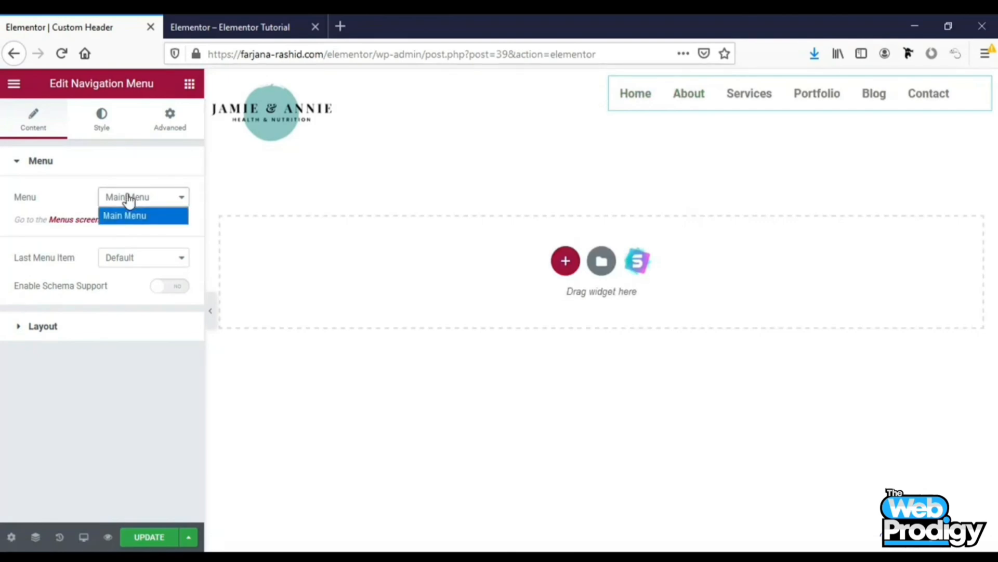
{"action": "left_click", "coordinate": [165, 221]}
{"action": "left_click", "coordinate": [153, 260]}
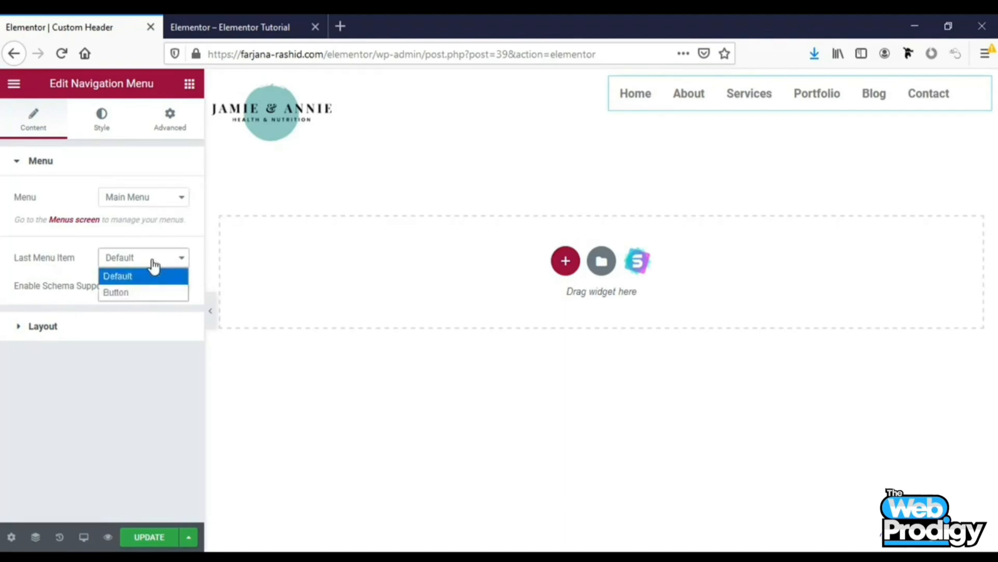
{"action": "left_click", "coordinate": [123, 292]}
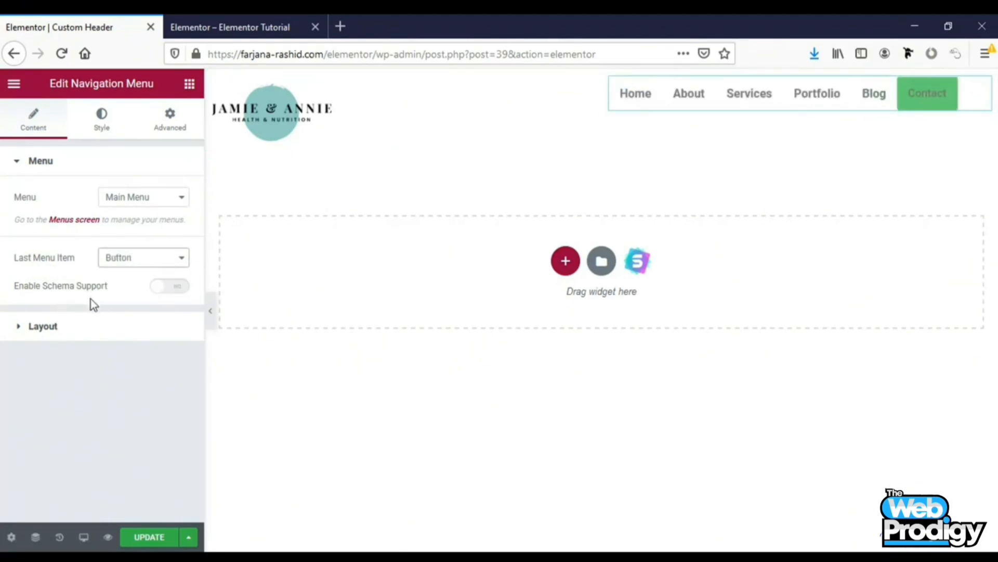
Enable Schema Support and set the menu's layout alignment to the right
{"action": "left_click", "coordinate": [171, 300]}
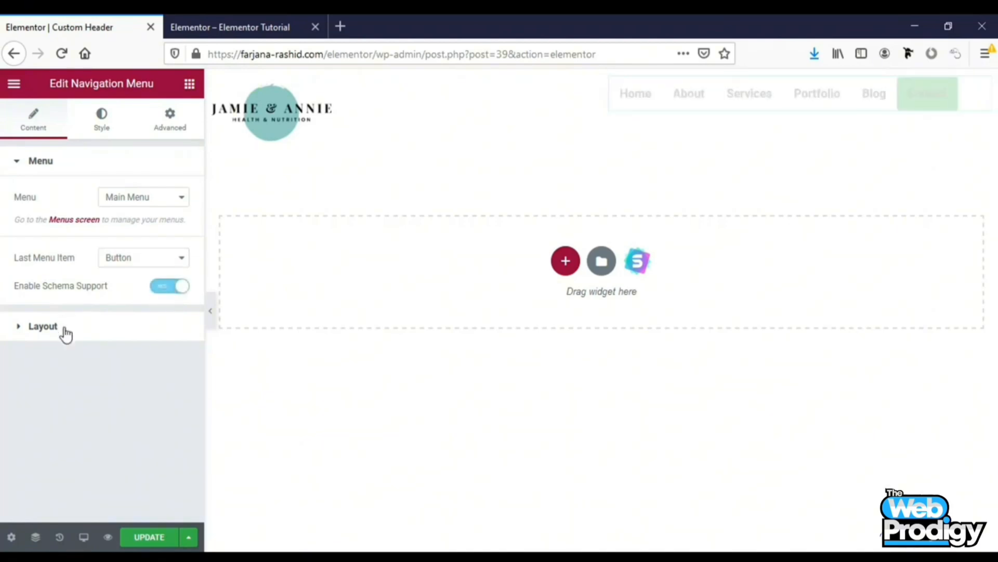
{"action": "left_click", "coordinate": [43, 326]}
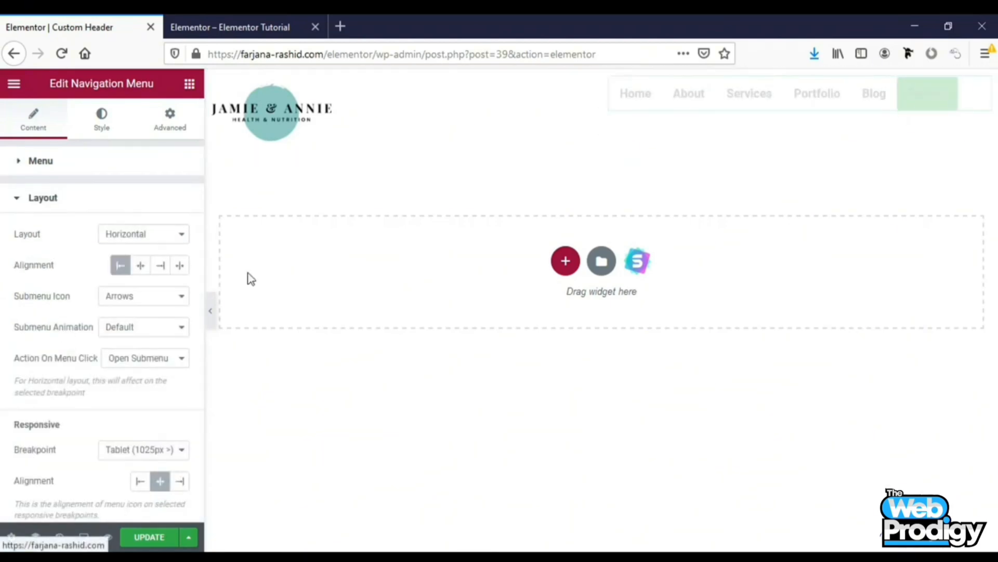
{"action": "left_click", "coordinate": [162, 269]}
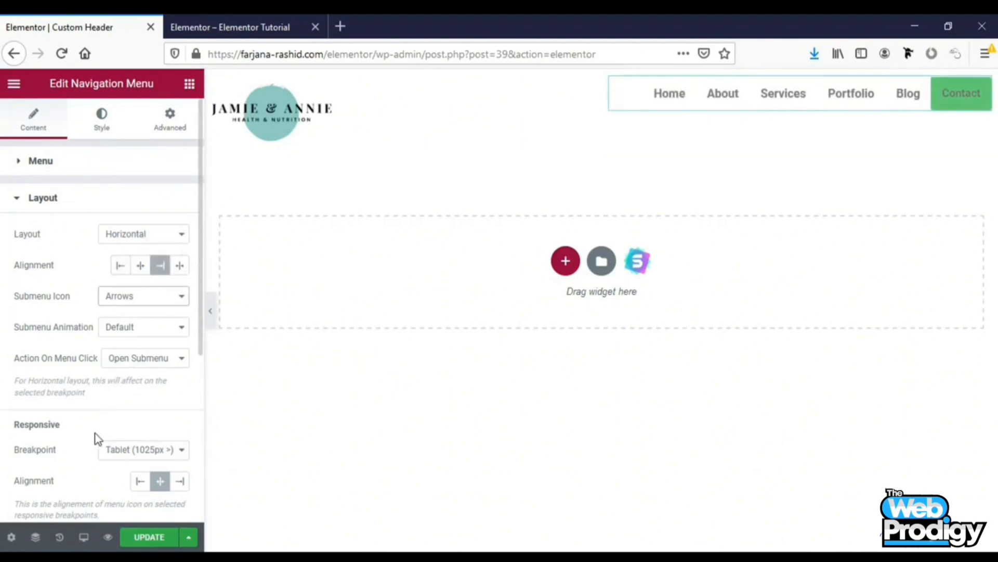
Give the menu's last-item button a classic background in a dark teal colour
{"action": "scroll", "coordinate": [97, 440], "scroll_direction": "down", "scroll_amount": 3}
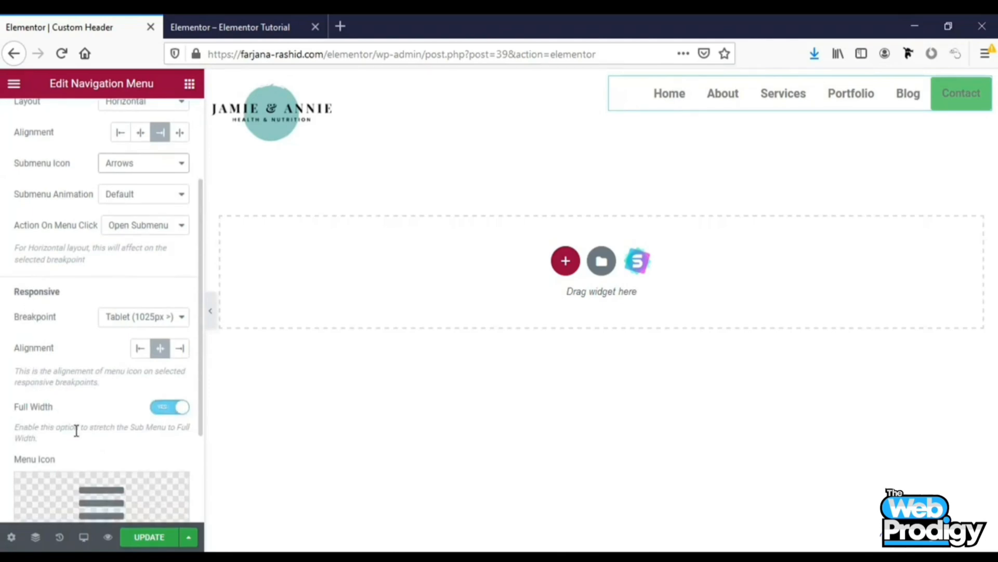
{"action": "scroll", "coordinate": [77, 451], "scroll_direction": "down", "scroll_amount": 3}
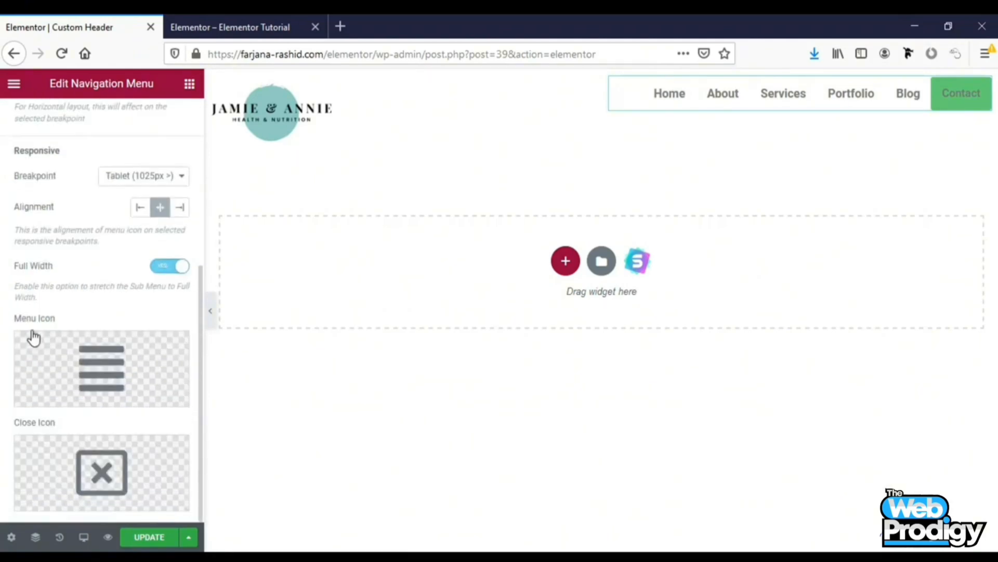
{"action": "mouse_move", "coordinate": [104, 395]}
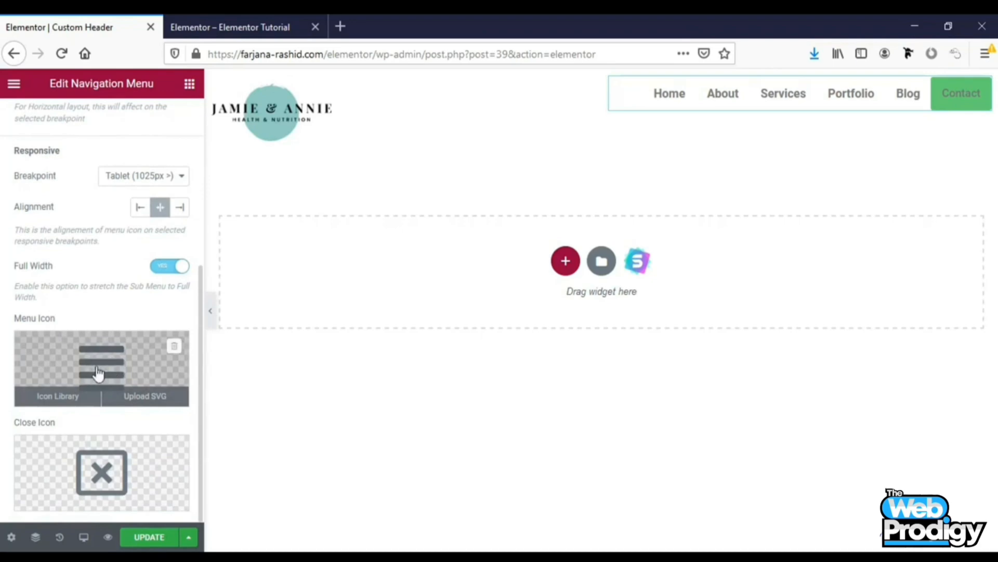
{"action": "scroll", "coordinate": [100, 341], "scroll_direction": "up", "scroll_amount": 5}
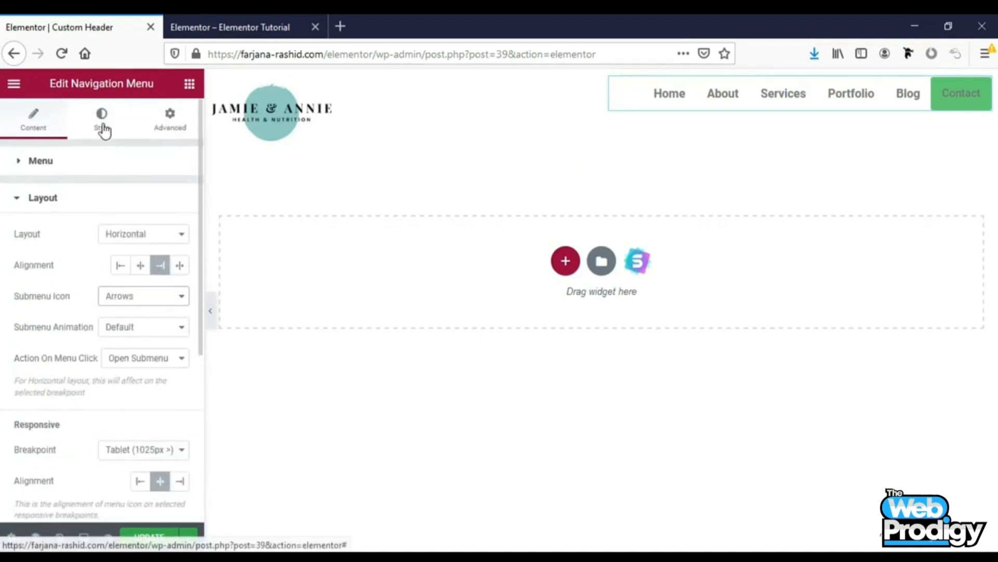
{"action": "left_click", "coordinate": [104, 129]}
{"action": "right_click", "coordinate": [104, 130]}
{"action": "left_click", "coordinate": [103, 129]}
{"action": "scroll", "coordinate": [66, 253], "scroll_direction": "down", "scroll_amount": 4}
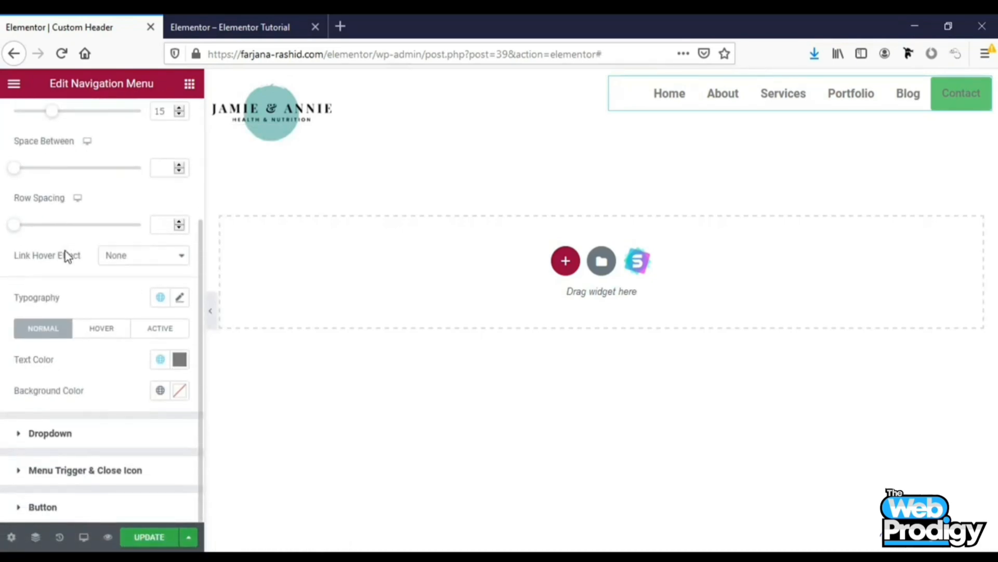
{"action": "right_click", "coordinate": [63, 510]}
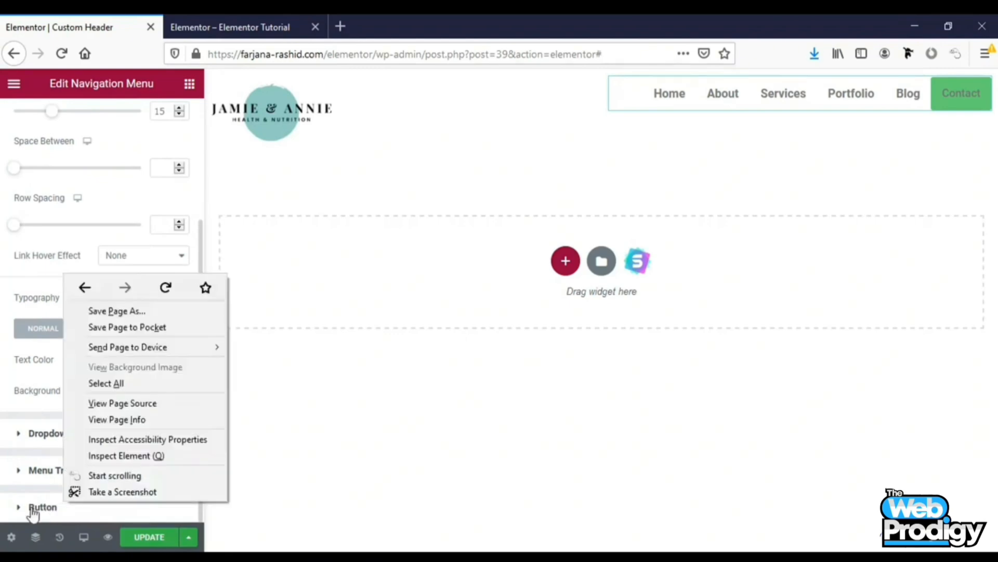
{"action": "left_click", "coordinate": [41, 507]}
{"action": "scroll", "coordinate": [21, 468], "scroll_direction": "down", "scroll_amount": 2}
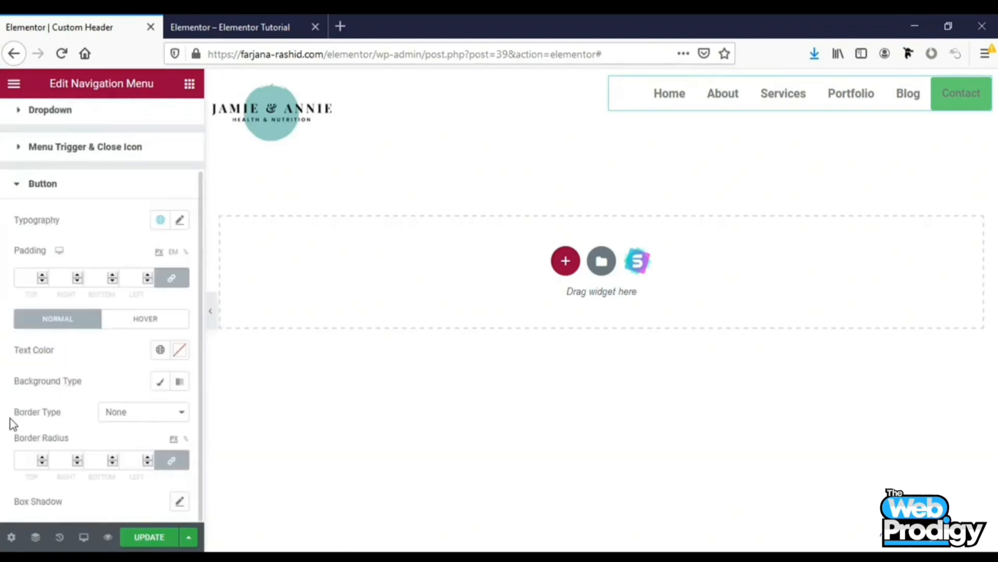
{"action": "left_click", "coordinate": [160, 385]}
{"action": "right_click", "coordinate": [161, 387]}
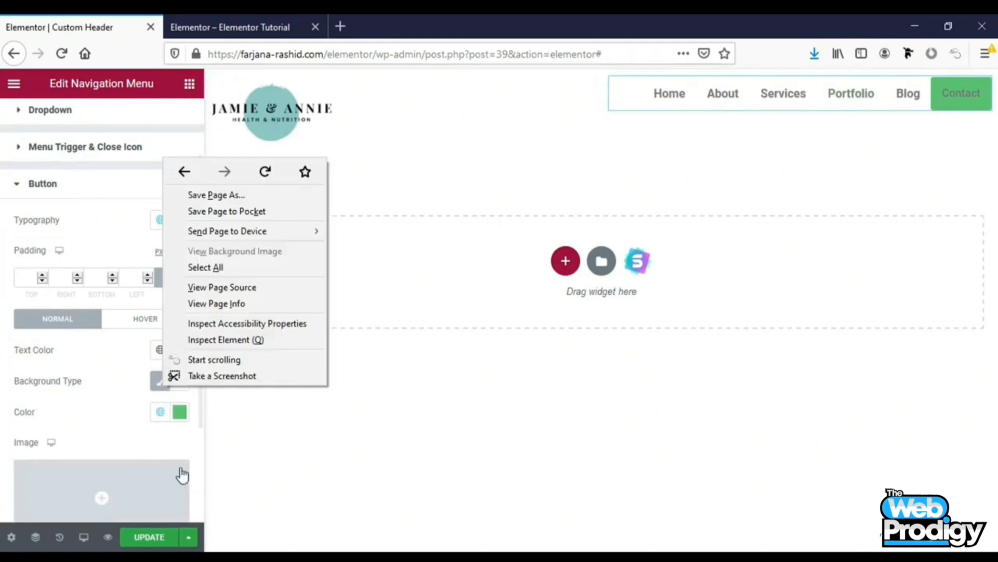
{"action": "left_click", "coordinate": [181, 416]}
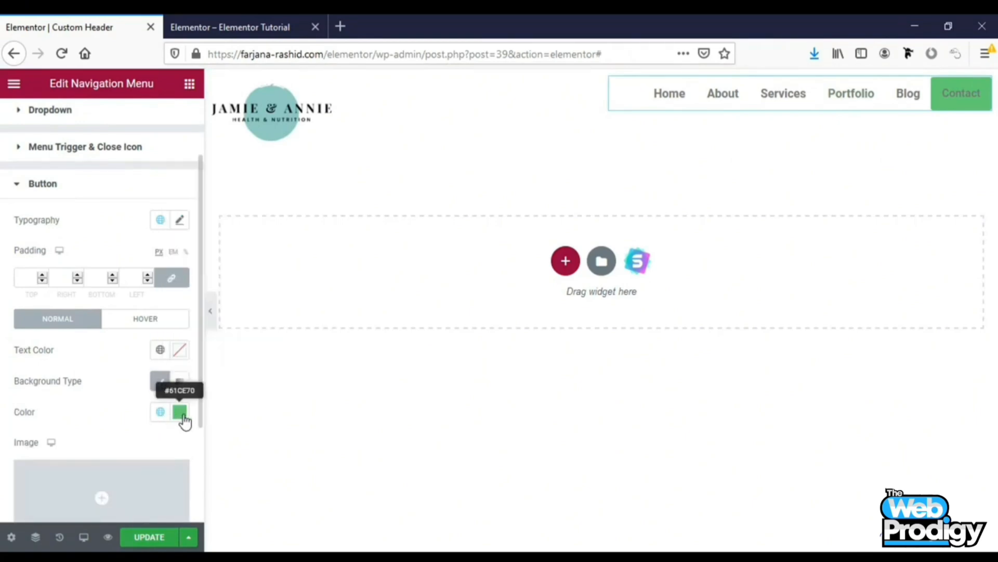
{"action": "left_click", "coordinate": [181, 416]}
{"action": "left_click_drag", "start_coordinate": [200, 238], "coordinate": [250, 225]}
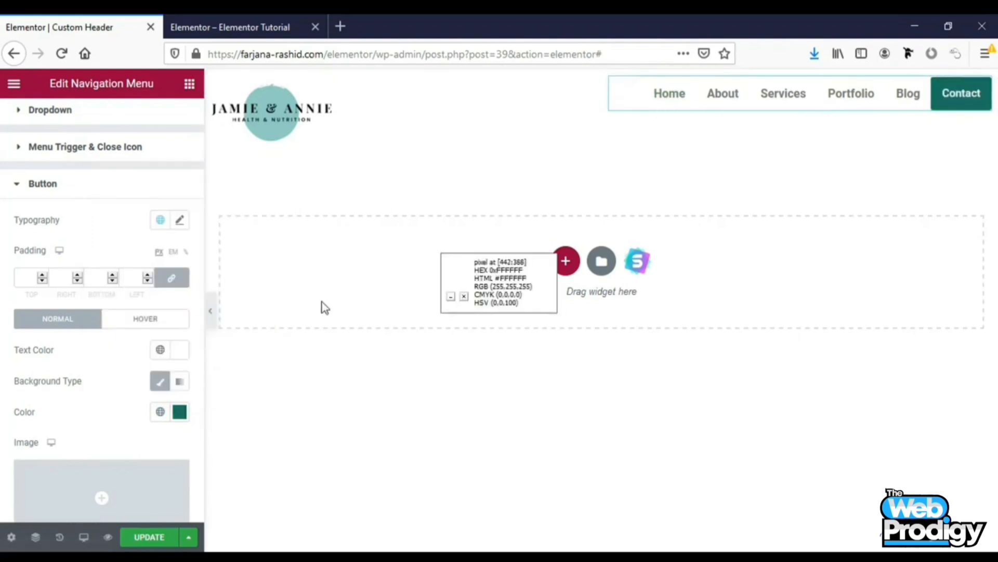
Set the main menu's normal text colour to the Secondary global colour
{"action": "scroll", "coordinate": [123, 341], "scroll_direction": "up", "scroll_amount": 3}
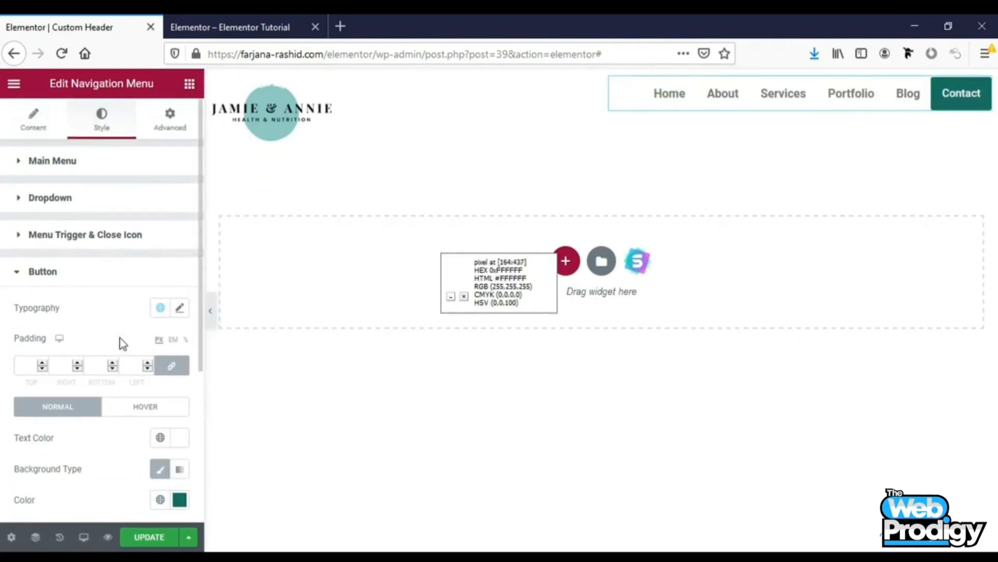
{"action": "left_click", "coordinate": [68, 166]}
{"action": "scroll", "coordinate": [75, 401], "scroll_direction": "down", "scroll_amount": 2}
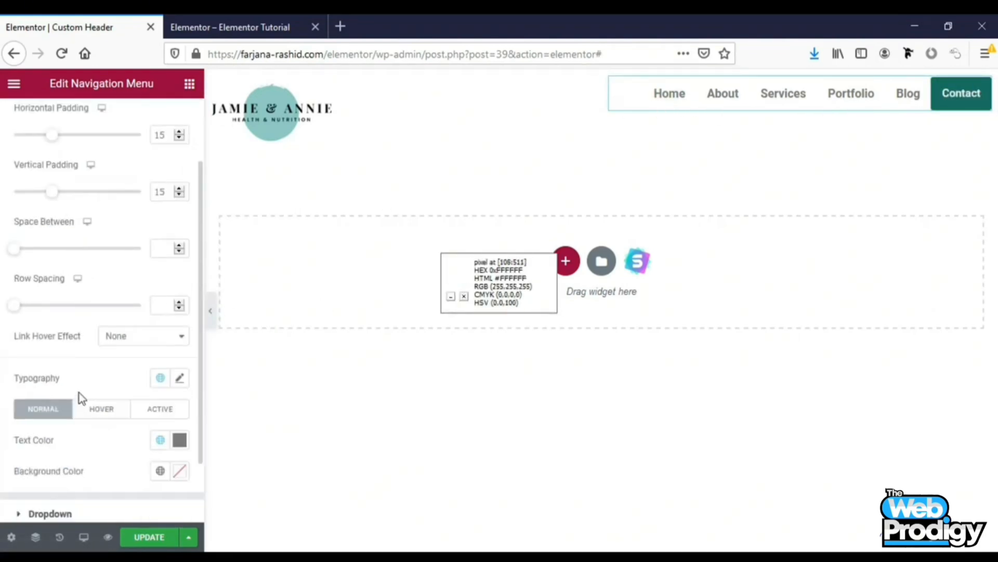
{"action": "scroll", "coordinate": [79, 393], "scroll_direction": "down", "scroll_amount": 1}
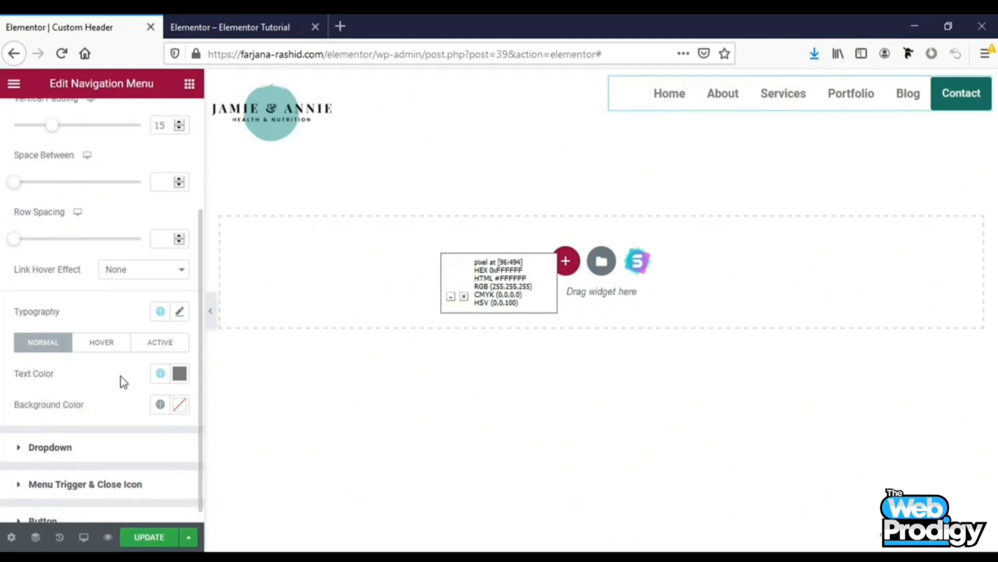
{"action": "left_click", "coordinate": [161, 373]}
{"action": "scroll", "coordinate": [151, 378], "scroll_direction": "down", "scroll_amount": 1}
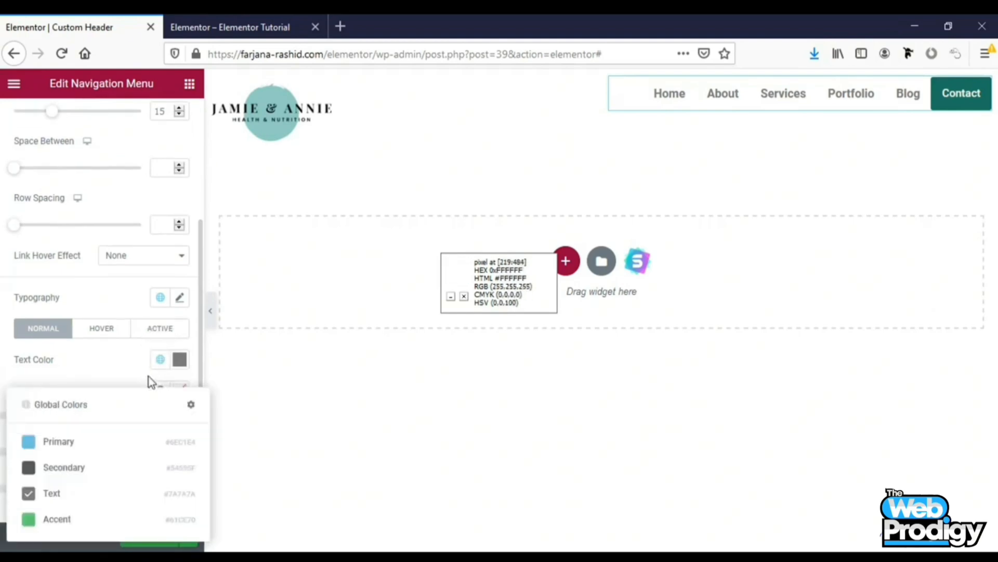
{"action": "right_click", "coordinate": [38, 465]}
{"action": "left_click", "coordinate": [2, 362]}
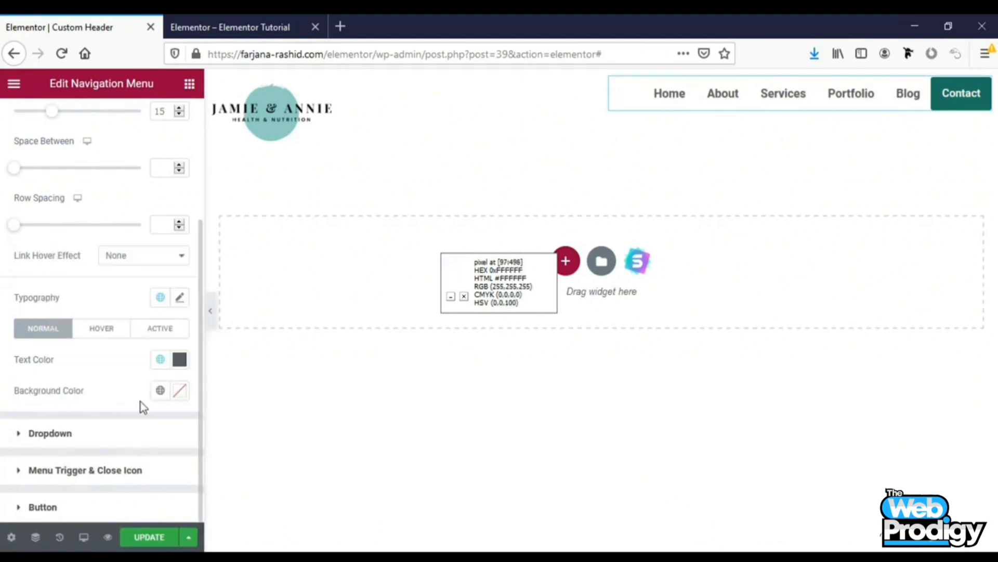
Set the main menu typography to the Montserrat family, uppercase transform and weight 400
{"action": "left_click", "coordinate": [179, 297]}
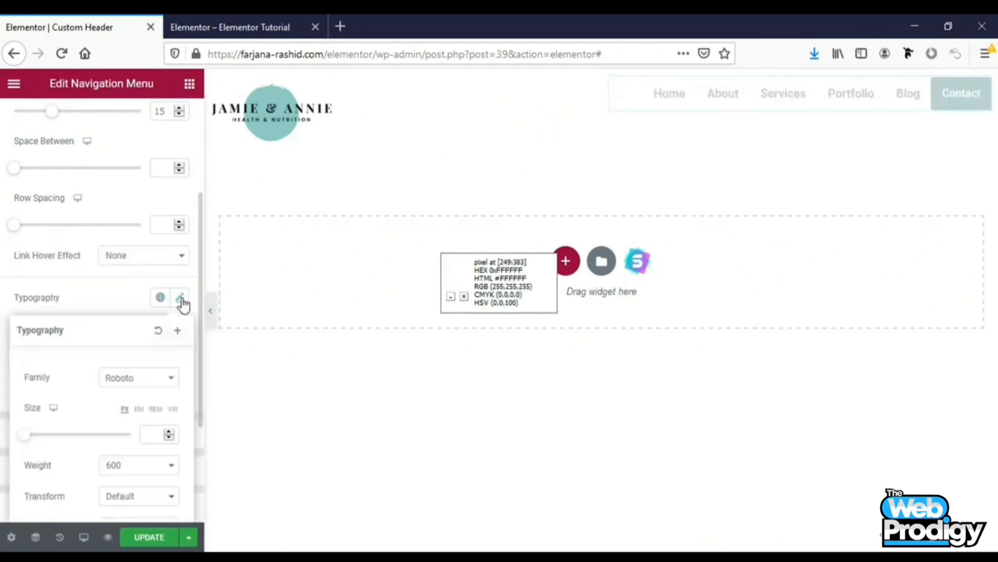
{"action": "left_click", "coordinate": [152, 383]}
{"action": "type", "text": "mont"}
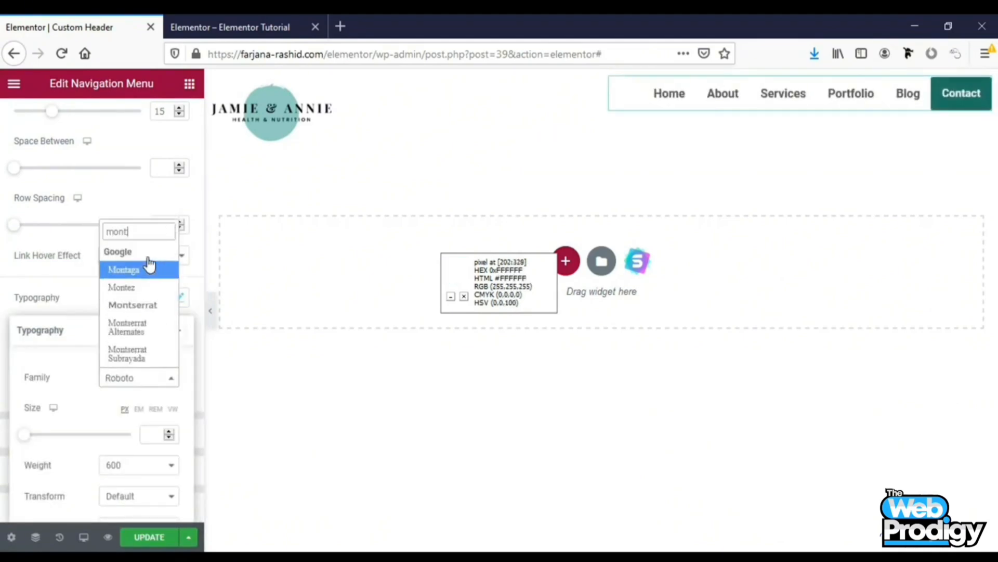
{"action": "left_click", "coordinate": [150, 304]}
{"action": "left_click", "coordinate": [143, 491]}
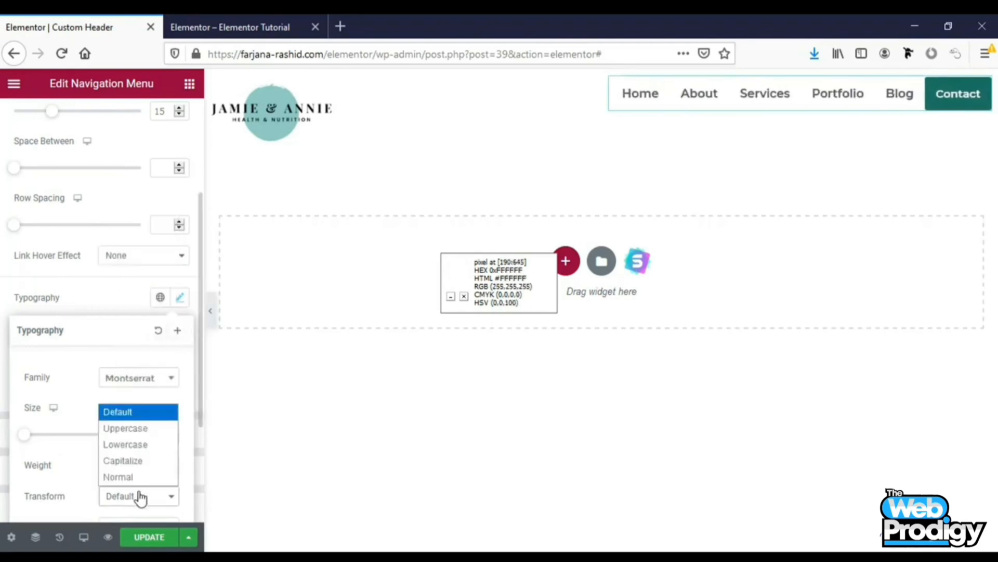
{"action": "left_click", "coordinate": [139, 427]}
{"action": "left_click", "coordinate": [144, 474]}
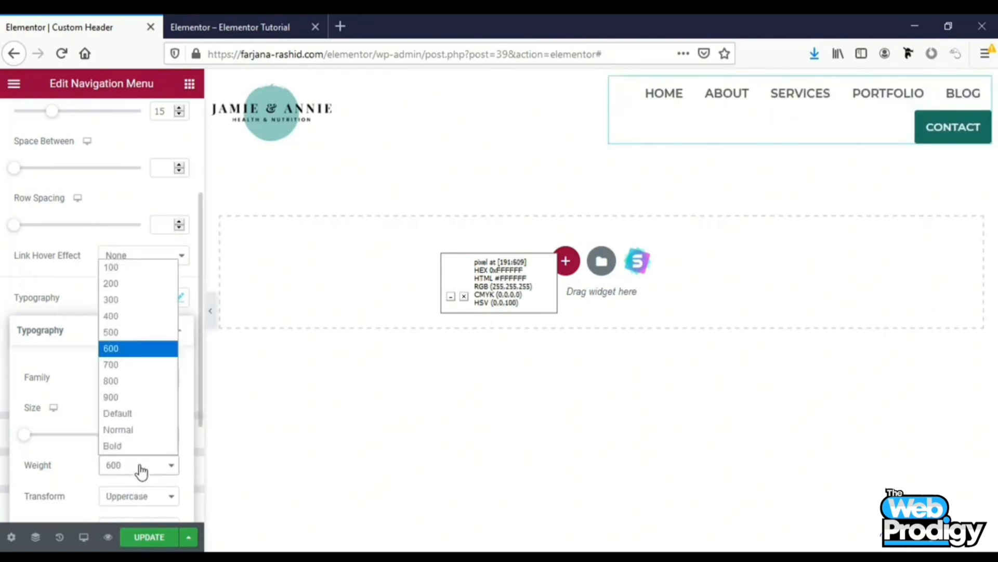
{"action": "left_click", "coordinate": [124, 317]}
Set the main menu font size to 12 px
{"action": "scroll", "coordinate": [145, 384], "scroll_direction": "down", "scroll_amount": 2}
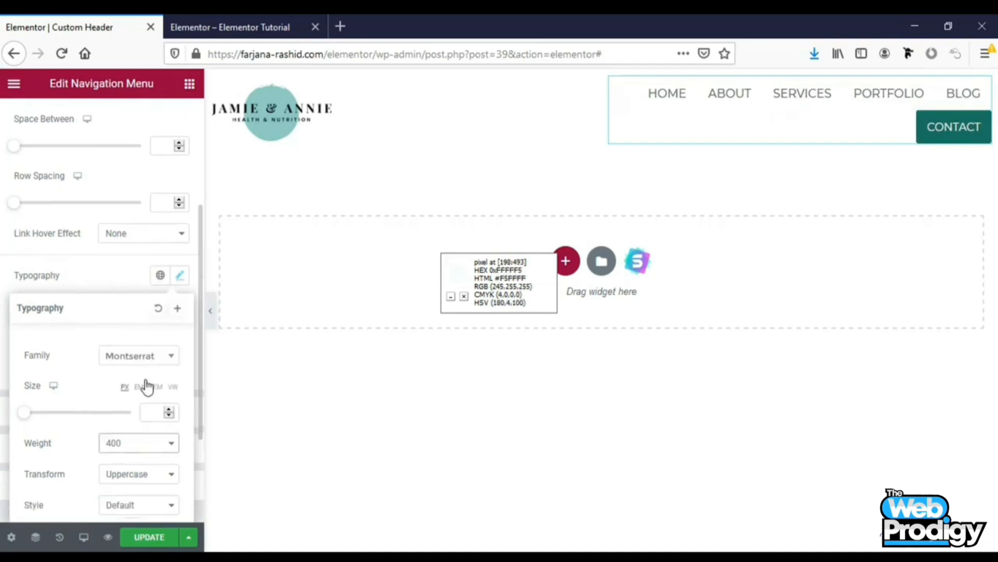
{"action": "left_click", "coordinate": [153, 395]}
{"action": "type", "text": "14"}
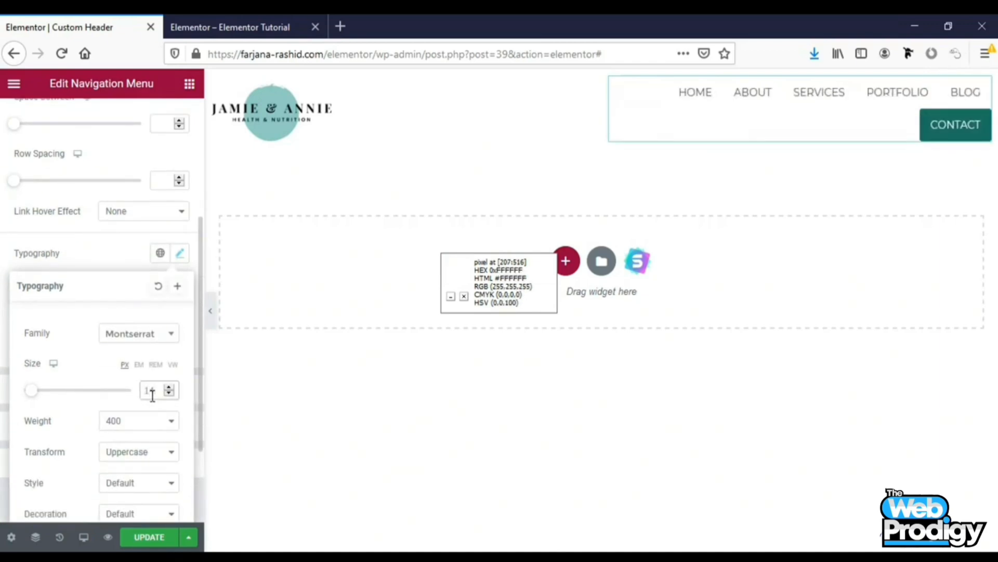
{"action": "left_click", "coordinate": [171, 393]}
{"action": "left_click", "coordinate": [171, 392]}
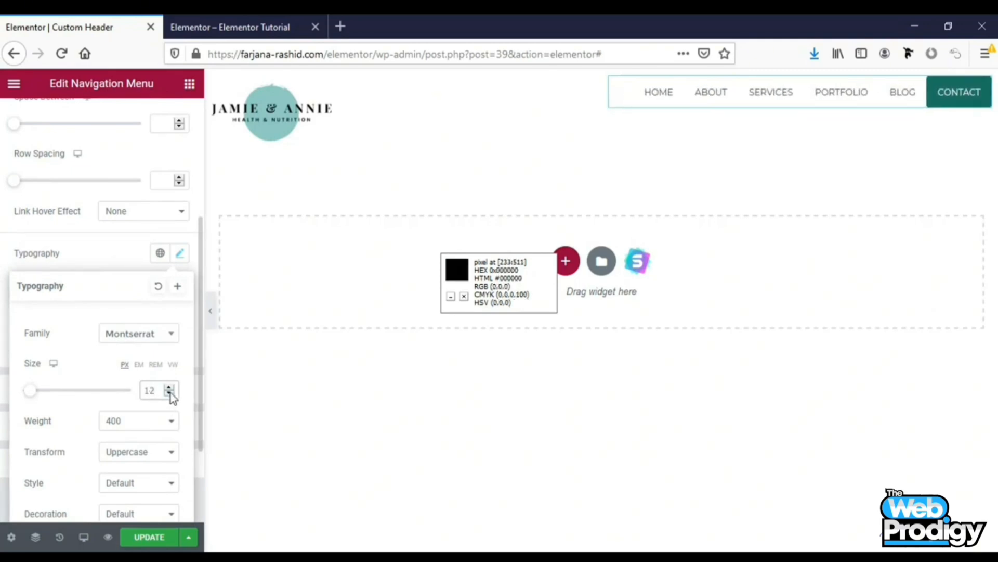
Set the menu column's vertical alignment to Middle
{"action": "scroll", "coordinate": [174, 470], "scroll_direction": "up", "scroll_amount": 1}
{"action": "scroll", "coordinate": [173, 470], "scroll_direction": "up", "scroll_amount": 5}
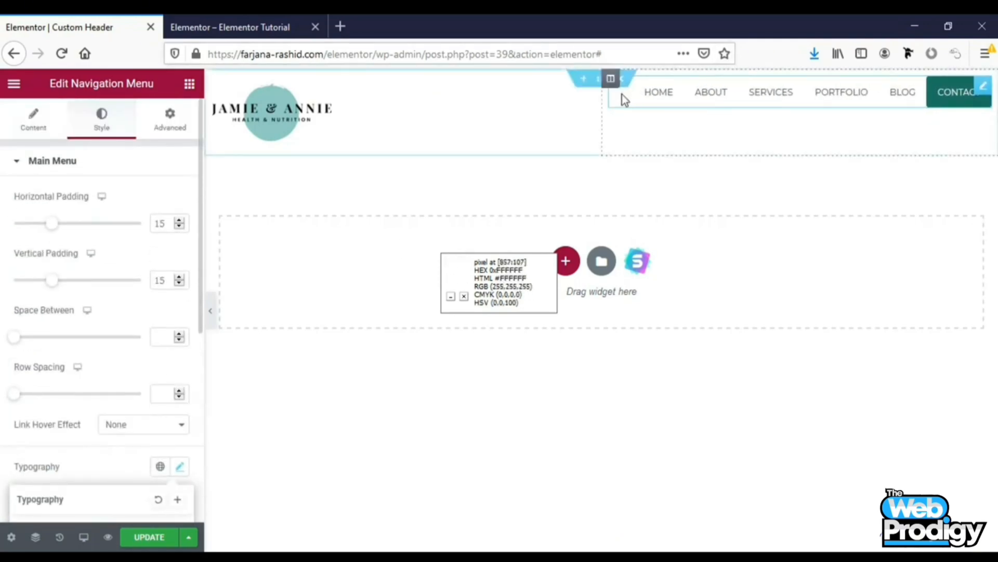
{"action": "left_click", "coordinate": [613, 82]}
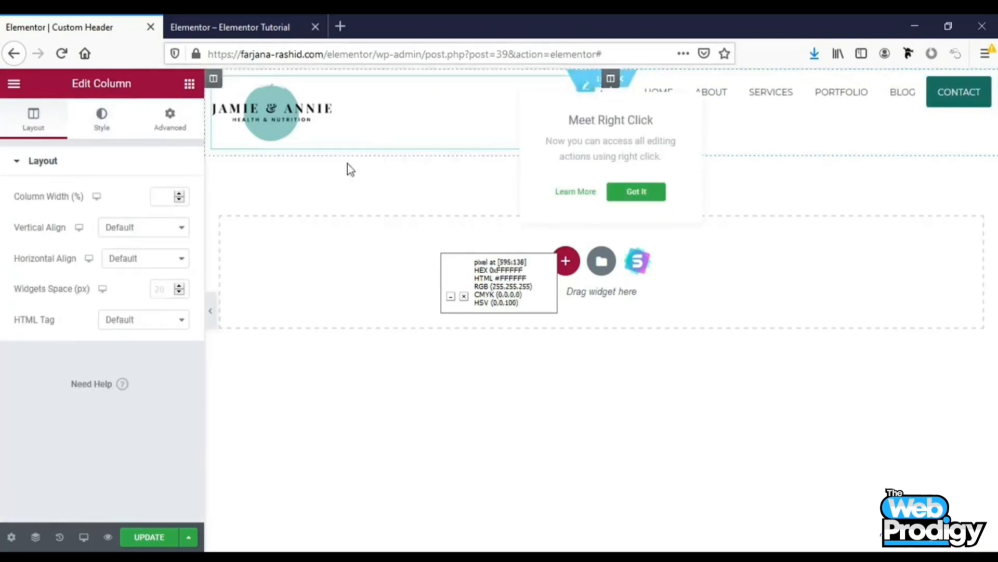
{"action": "left_click", "coordinate": [118, 238]}
{"action": "left_click", "coordinate": [118, 278]}
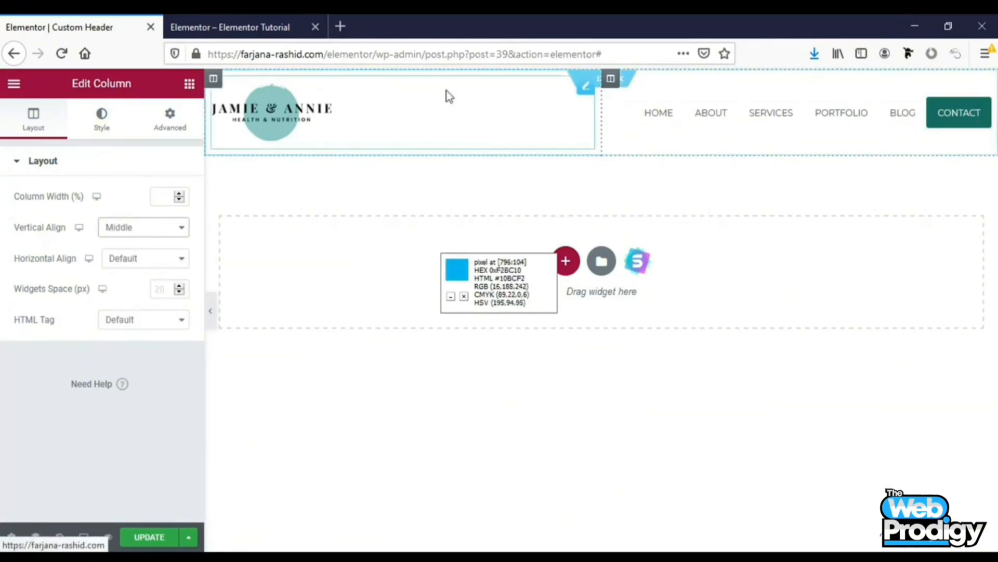
Set the logo image width to 72 and narrow the logo column so the menu gets more room
{"action": "left_click", "coordinate": [257, 108]}
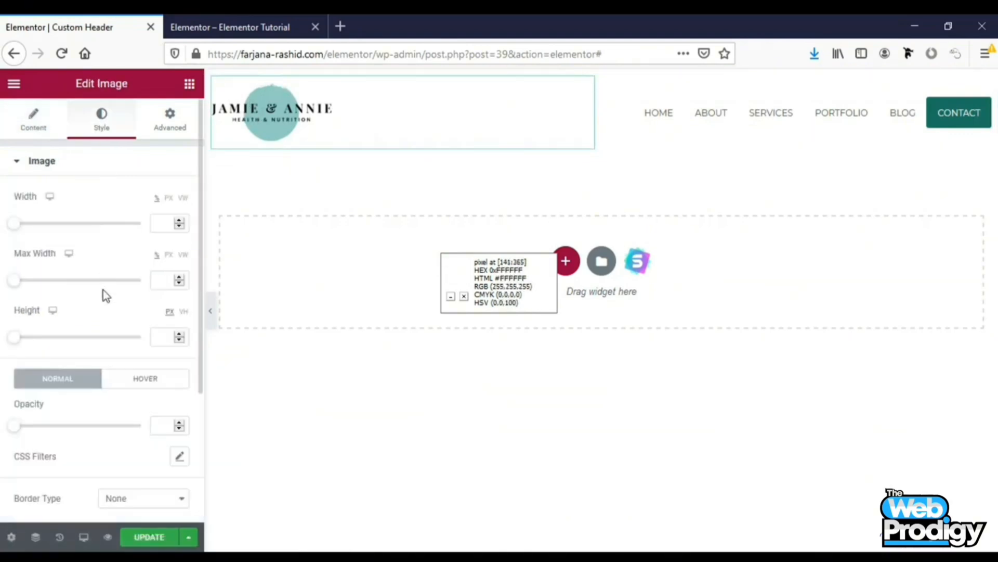
{"action": "scroll", "coordinate": [14, 182], "scroll_direction": "down", "scroll_amount": 1}
{"action": "left_click_drag", "start_coordinate": [14, 181], "coordinate": [105, 193]}
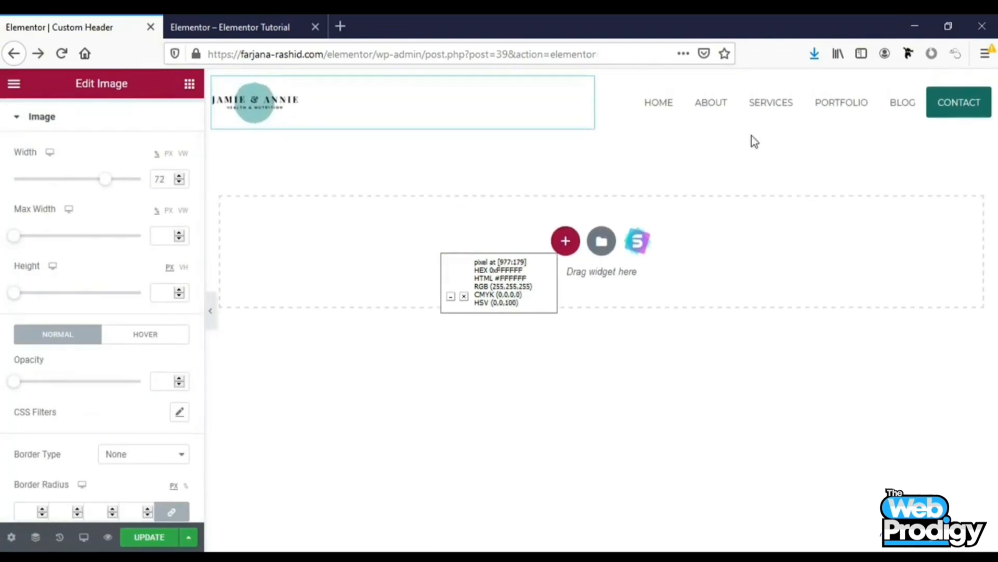
{"action": "left_click_drag", "start_coordinate": [598, 107], "coordinate": [433, 106]}
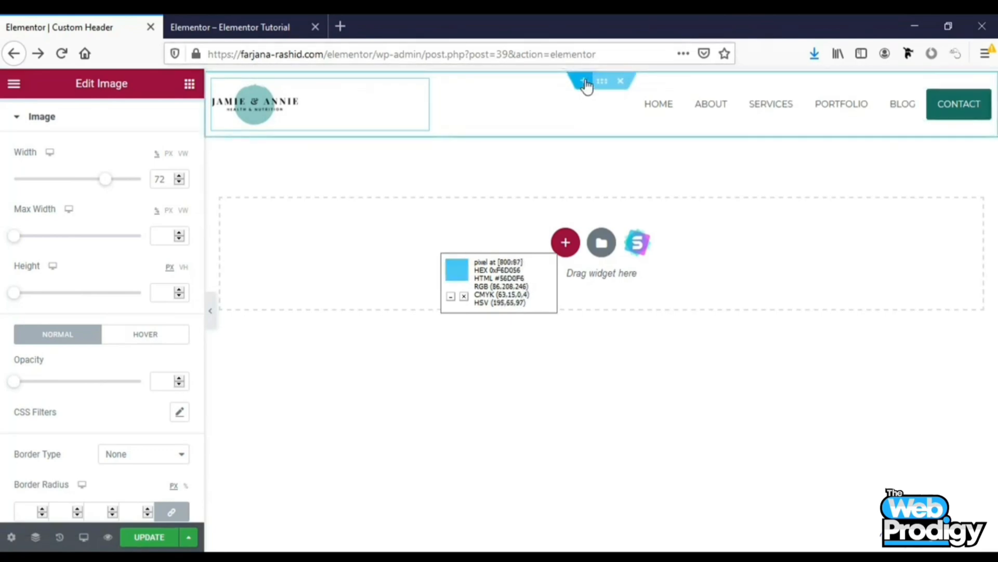
Add a new two-column section above the header row
{"action": "left_click", "coordinate": [583, 79]}
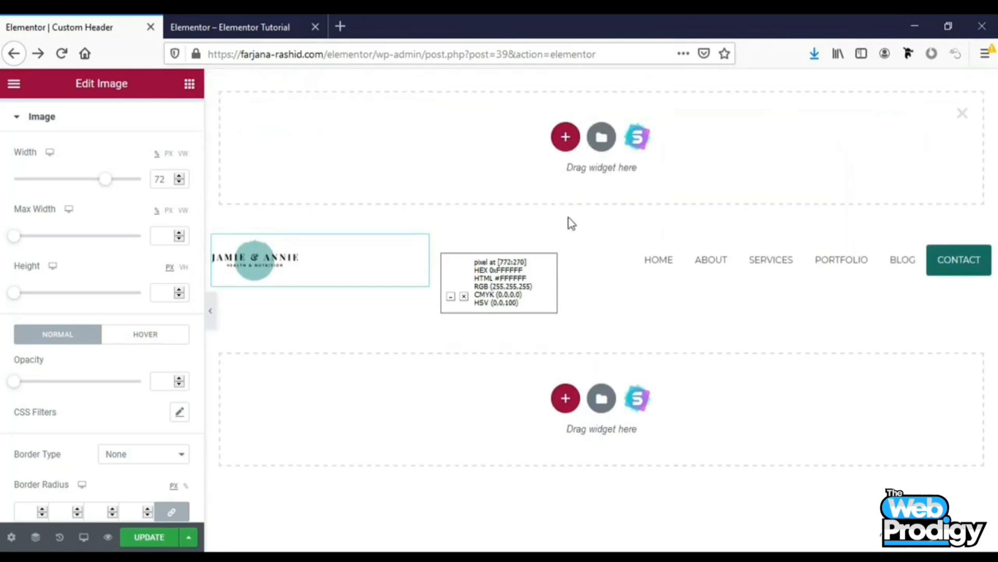
{"action": "left_click", "coordinate": [567, 138]}
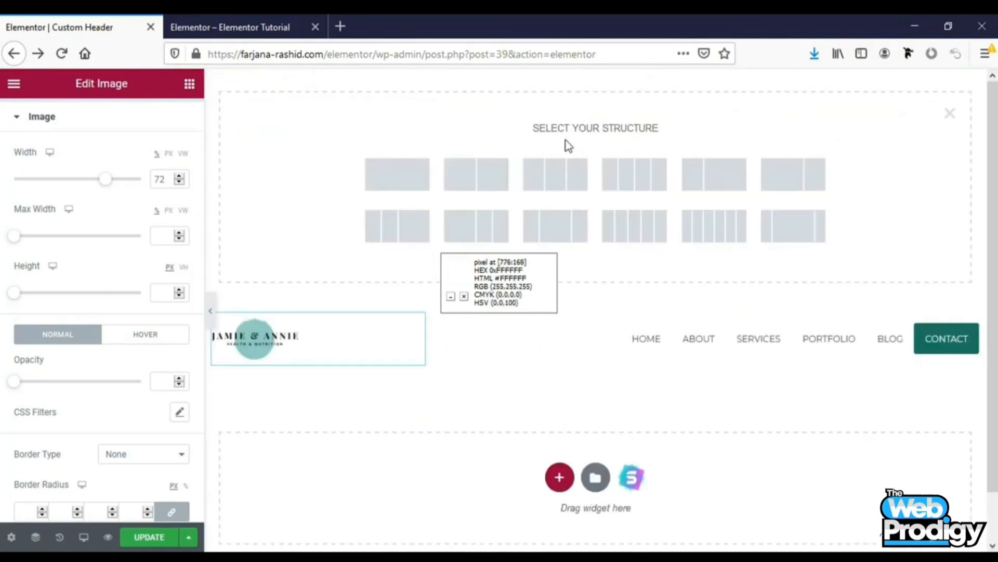
{"action": "left_click", "coordinate": [479, 177]}
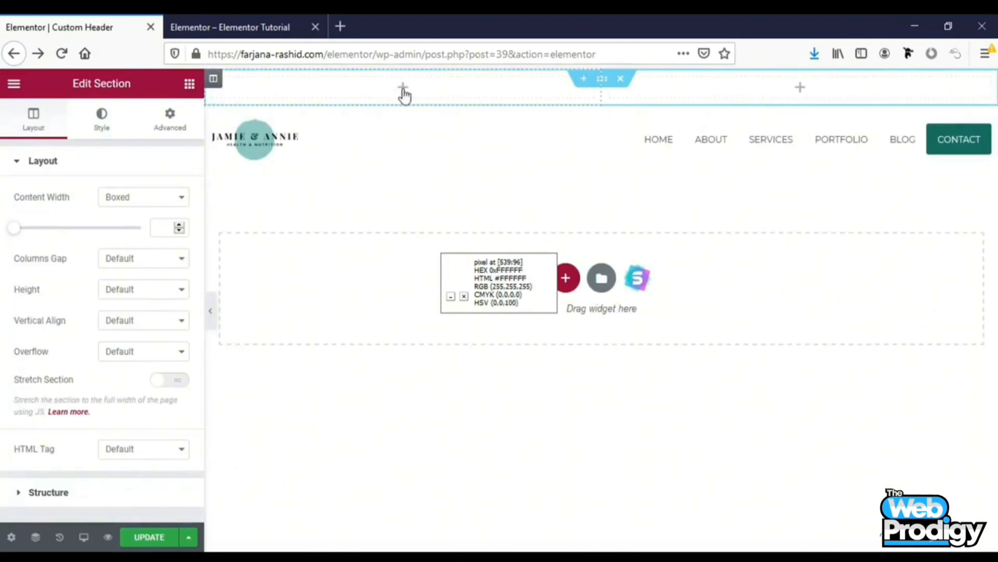
Give the new top section a classic background in dark colour #191B19
{"action": "left_click", "coordinate": [604, 83]}
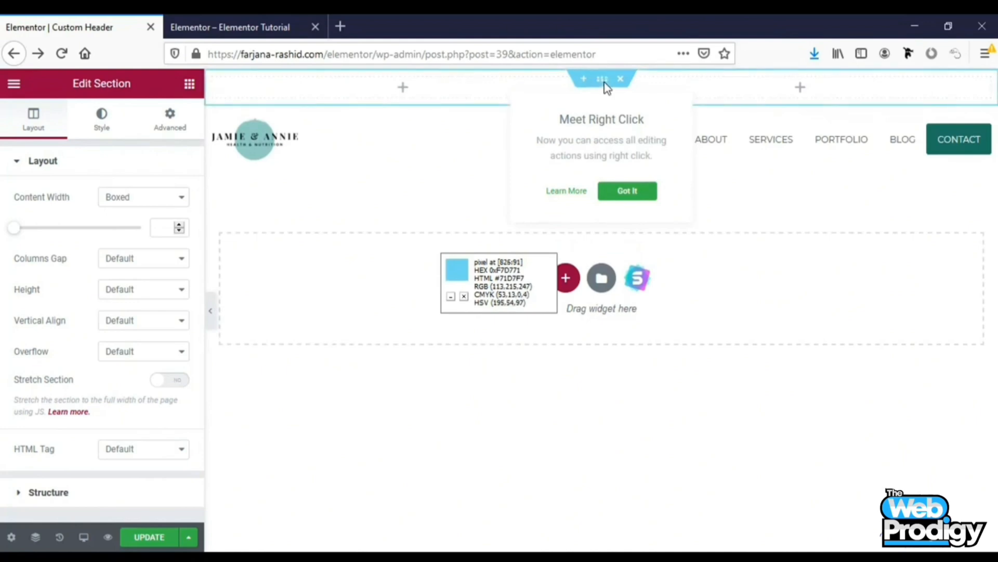
{"action": "left_click", "coordinate": [101, 117]}
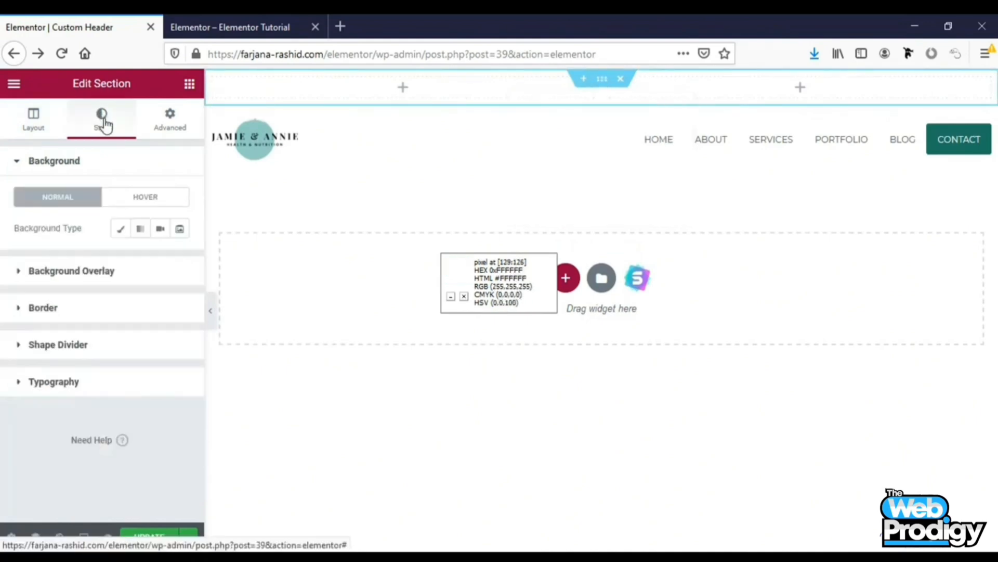
{"action": "left_click", "coordinate": [120, 228]}
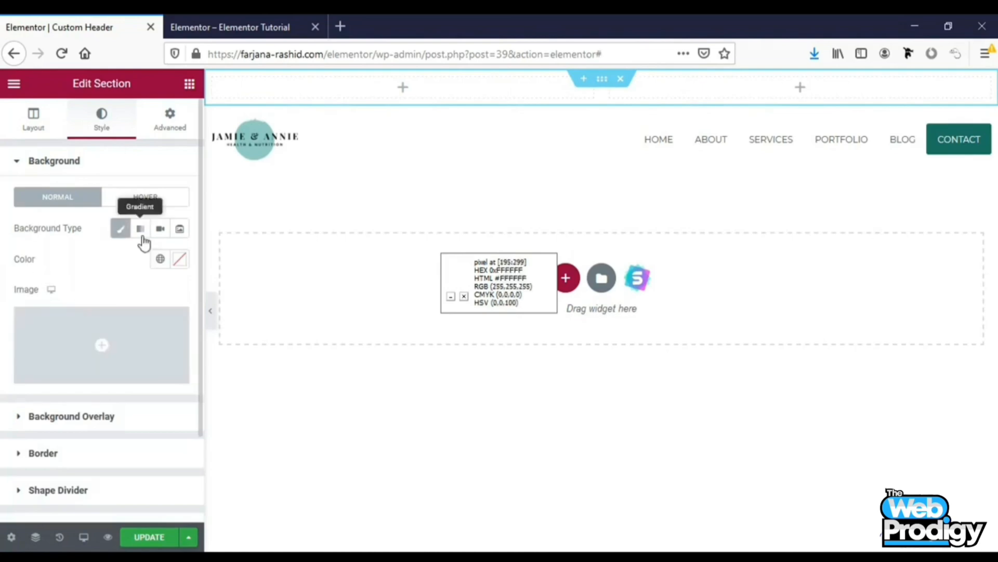
{"action": "left_click", "coordinate": [163, 261]}
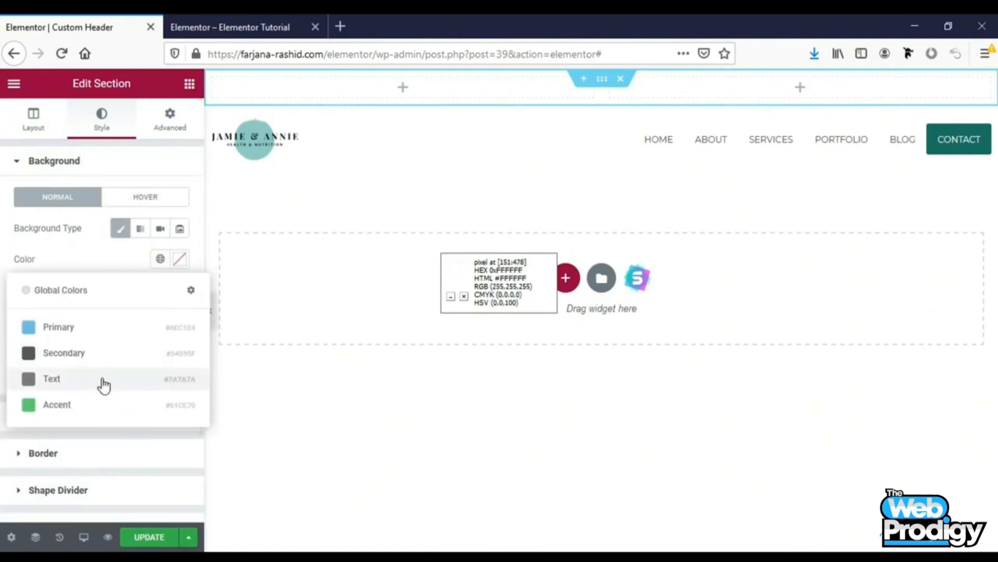
{"action": "left_click", "coordinate": [57, 404]}
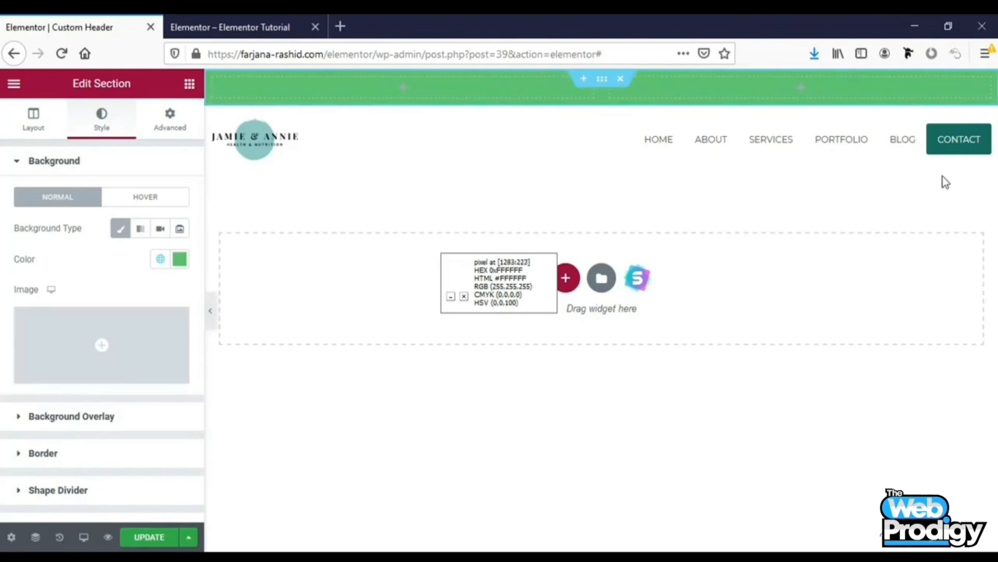
{"action": "left_click", "coordinate": [163, 261]}
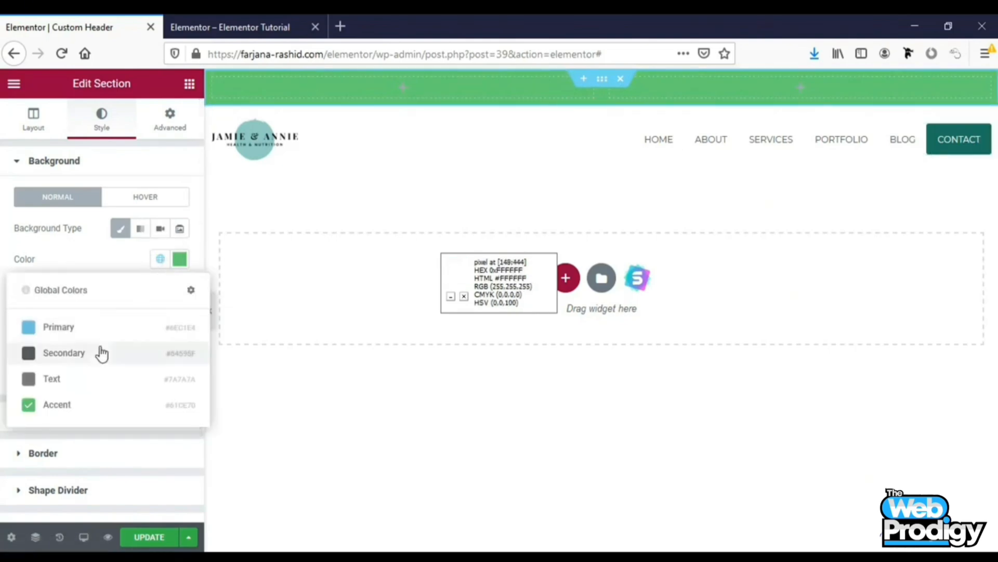
{"action": "left_click", "coordinate": [182, 255]}
{"action": "left_click", "coordinate": [179, 261]}
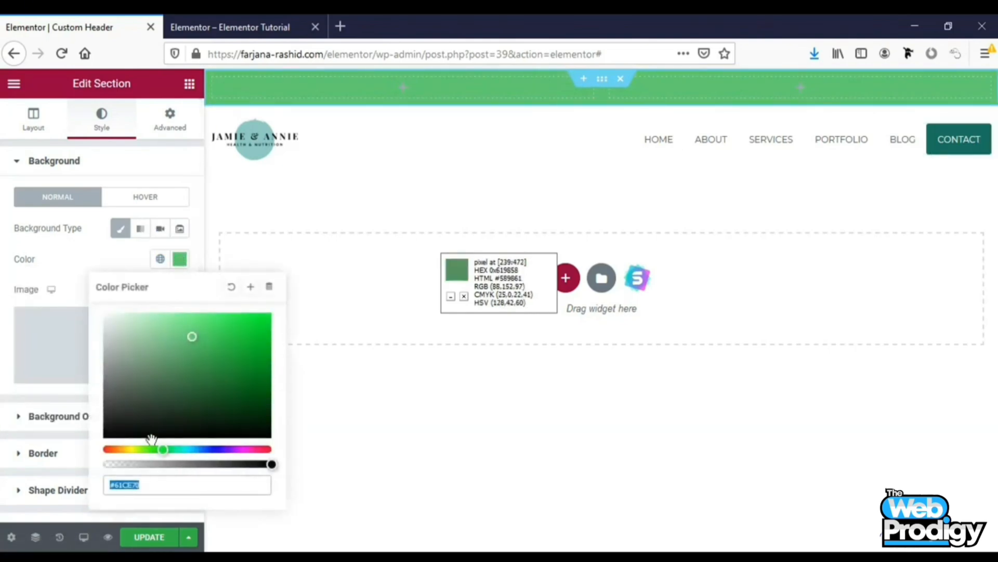
{"action": "left_click", "coordinate": [114, 425]}
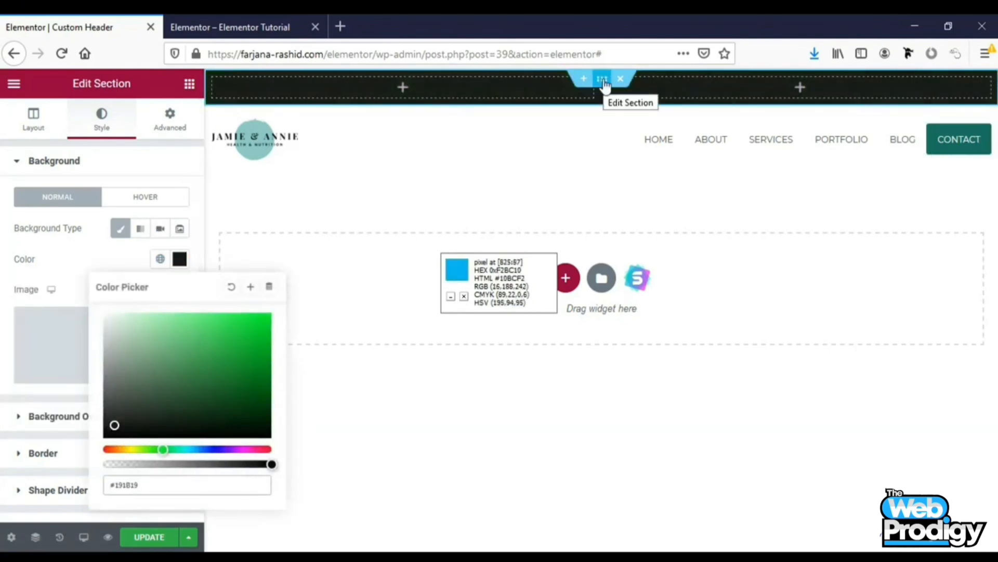
Add an Icon List widget to the top section's left column
{"action": "left_click", "coordinate": [403, 89]}
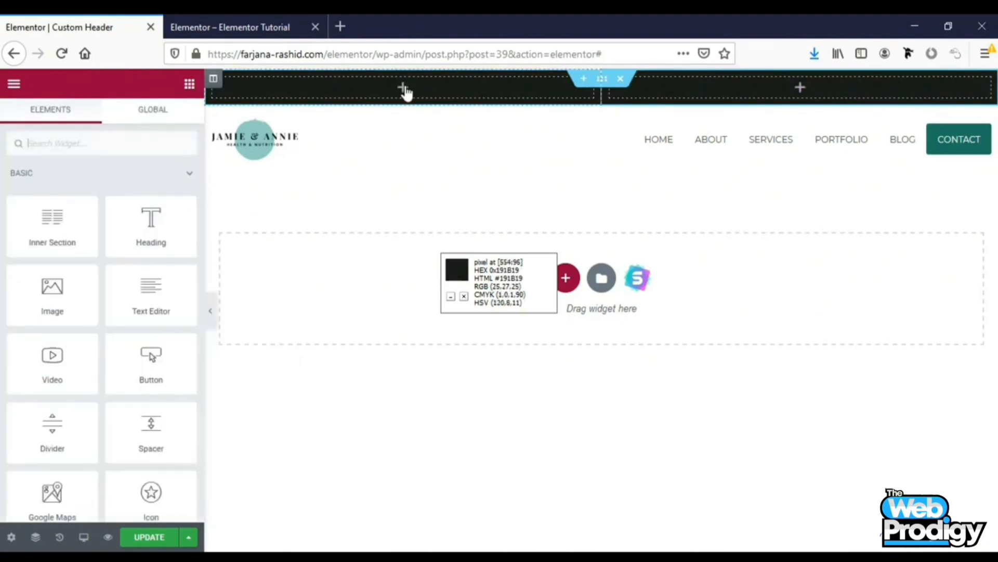
{"action": "left_click", "coordinate": [129, 147]}
{"action": "type", "text": "ico"}
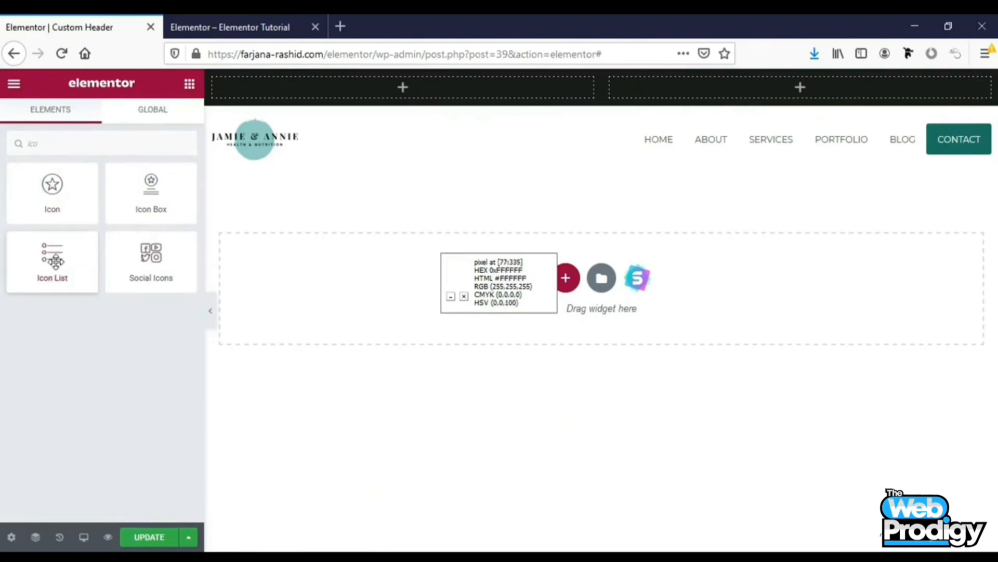
{"action": "left_click_drag", "start_coordinate": [55, 261], "coordinate": [363, 84]}
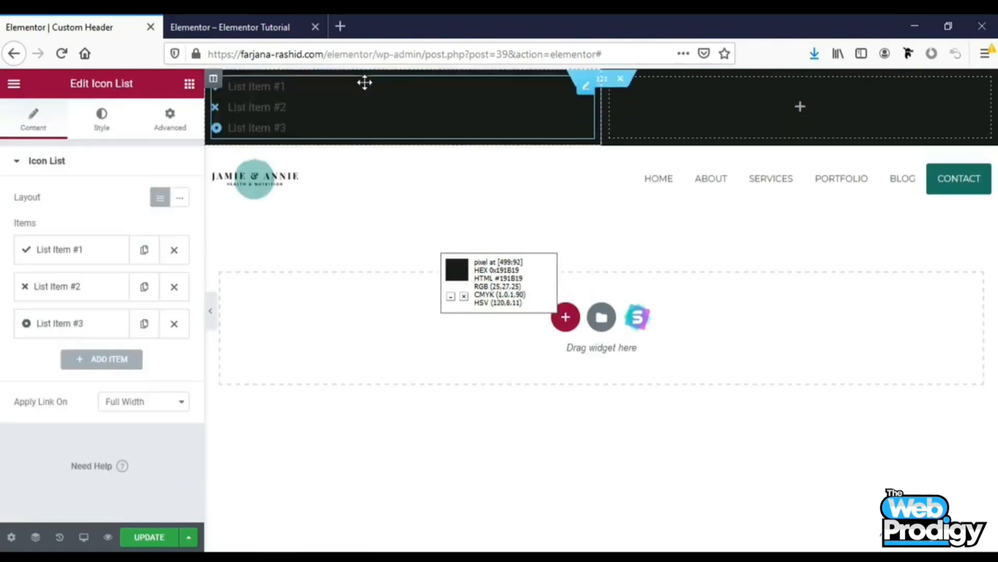
Delete the third and second list items, leaving only the first item open for editing
{"action": "left_click", "coordinate": [175, 323]}
{"action": "left_click", "coordinate": [174, 287]}
{"action": "left_click", "coordinate": [43, 255]}
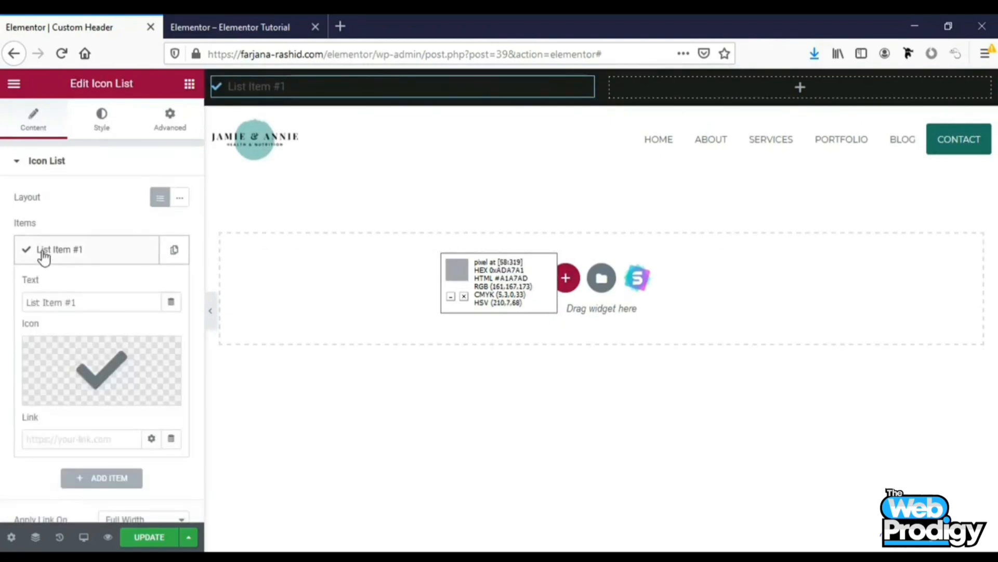
Give the first list item the Phone alt icon from the icon library and the contact phone number as its text
{"action": "mouse_move", "coordinate": [78, 360]}
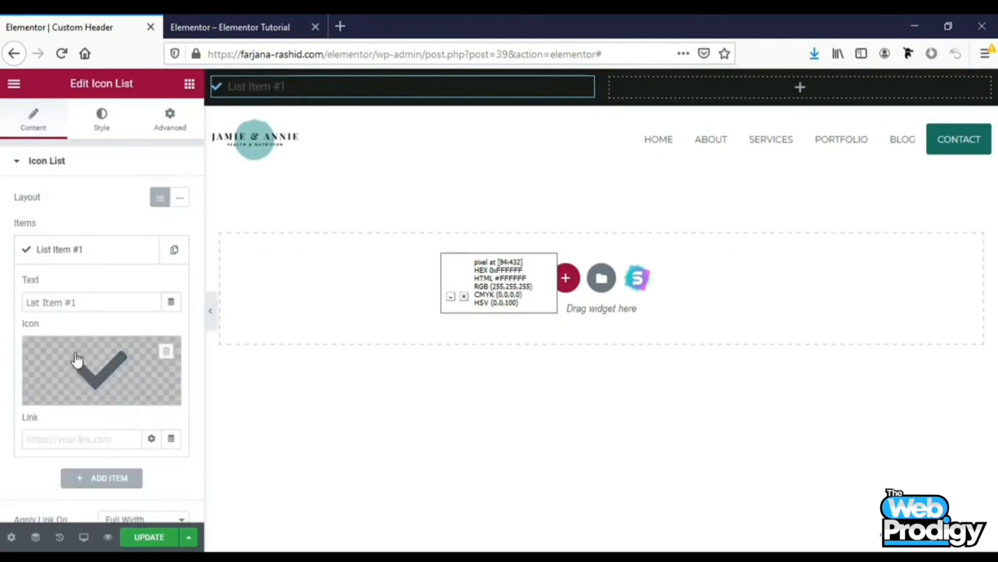
{"action": "left_click", "coordinate": [78, 367]}
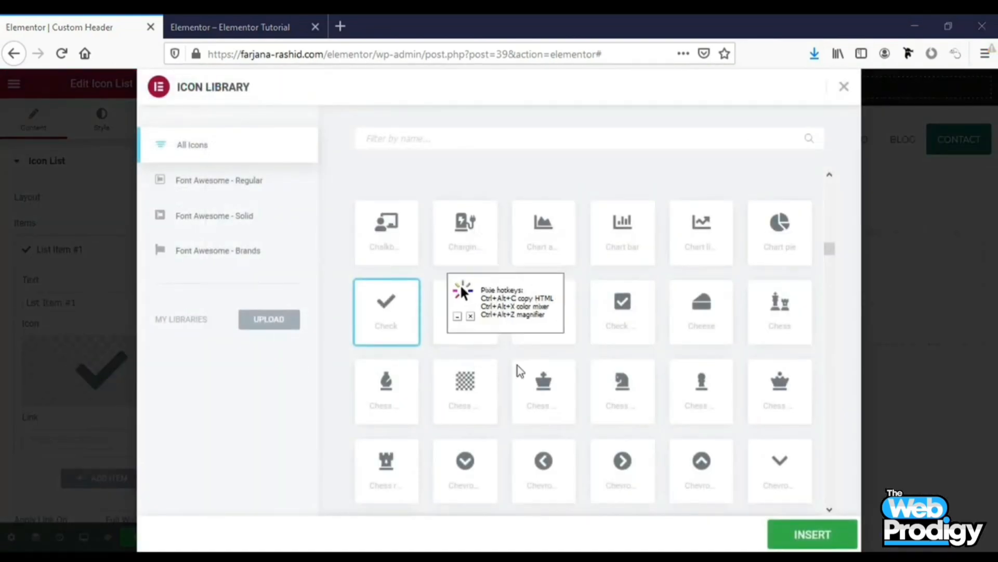
{"action": "type", "text": "phon"}
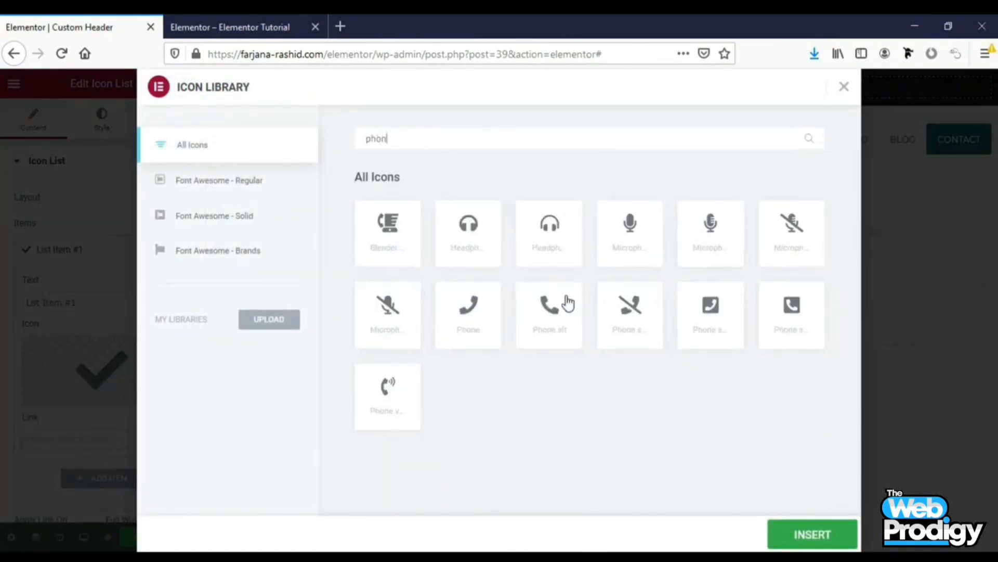
{"action": "left_click", "coordinate": [567, 326]}
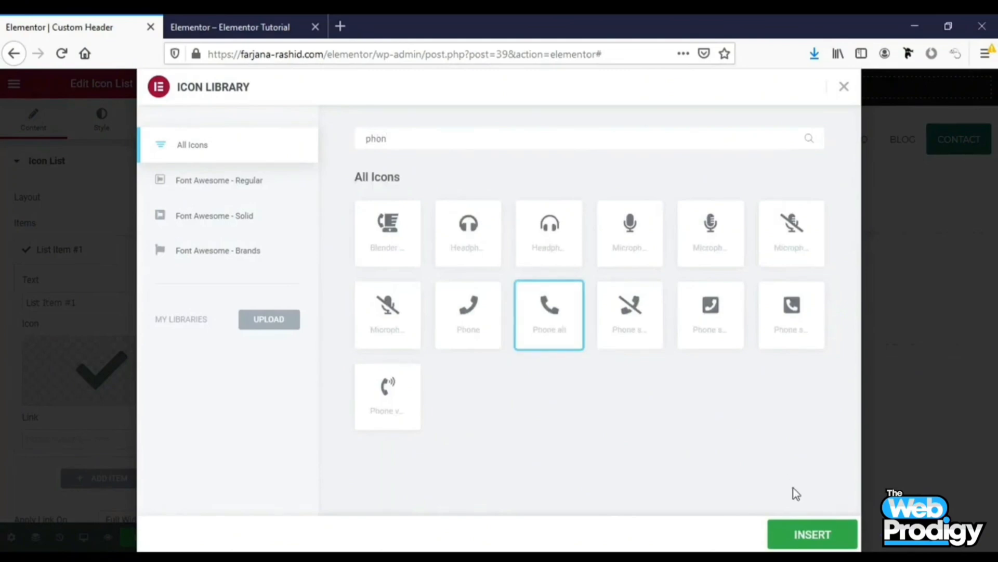
{"action": "left_click", "coordinate": [790, 531]}
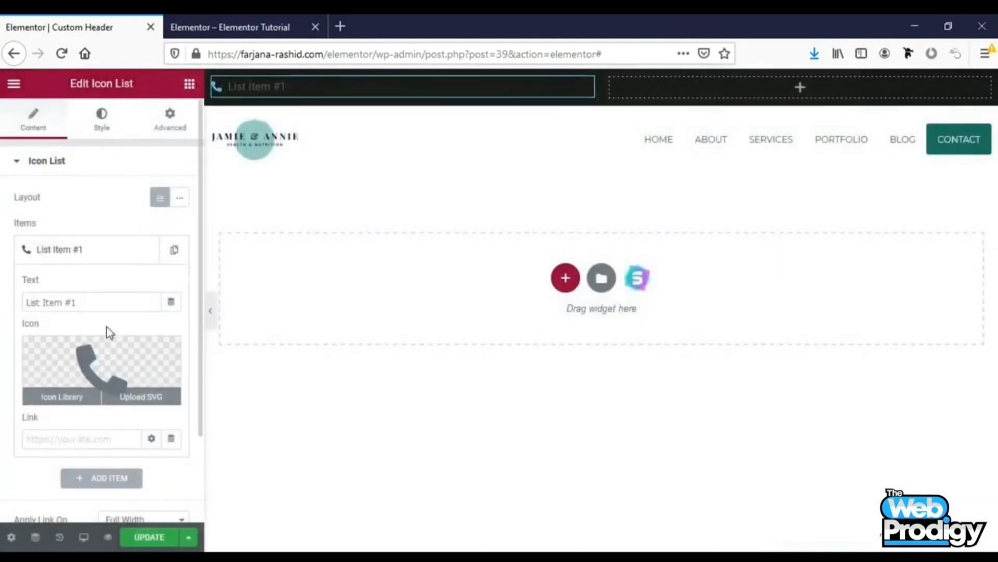
{"action": "left_click", "coordinate": [60, 305]}
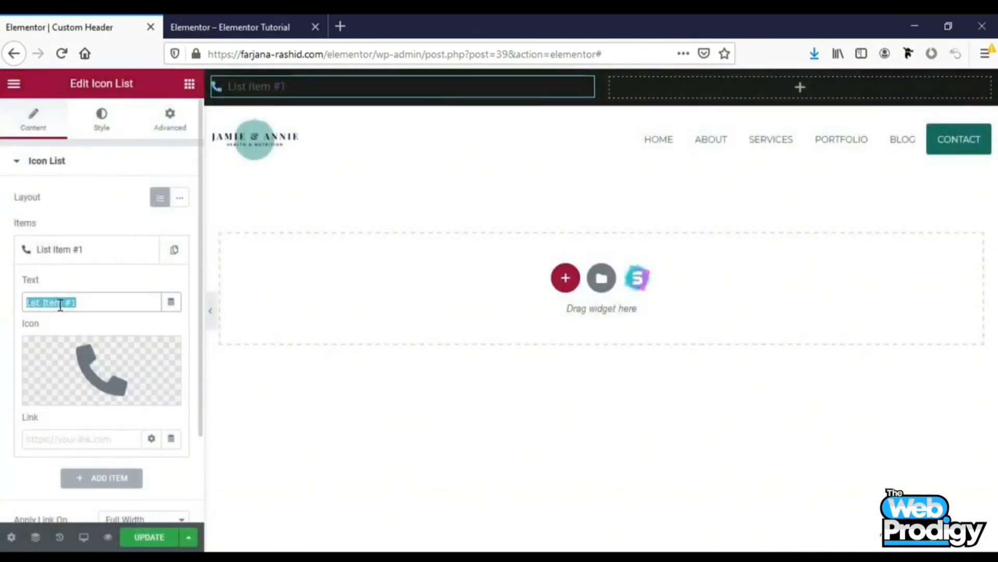
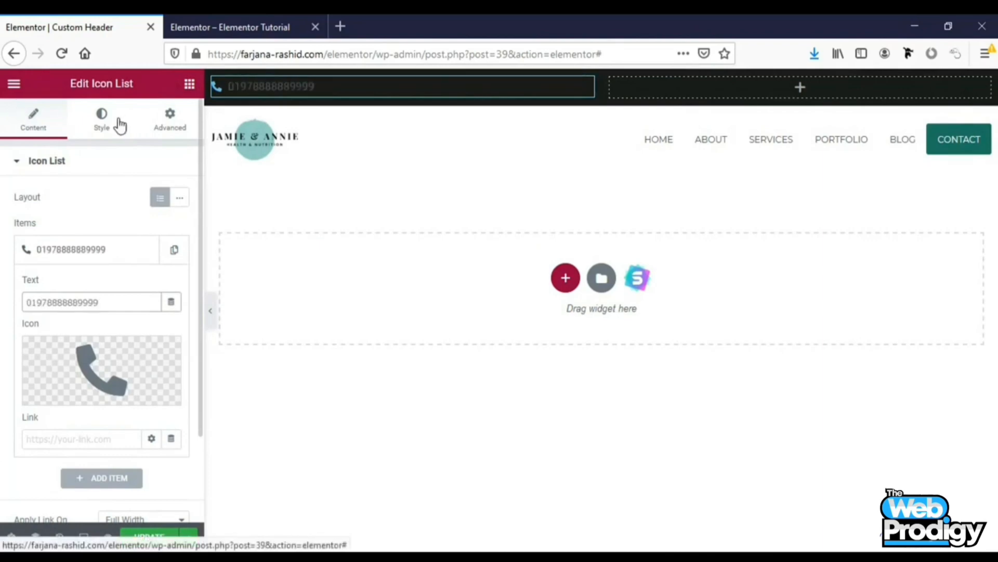
Set the icon list's icon colour to white and save it as a new global colour named white
{"action": "left_click", "coordinate": [101, 119]}
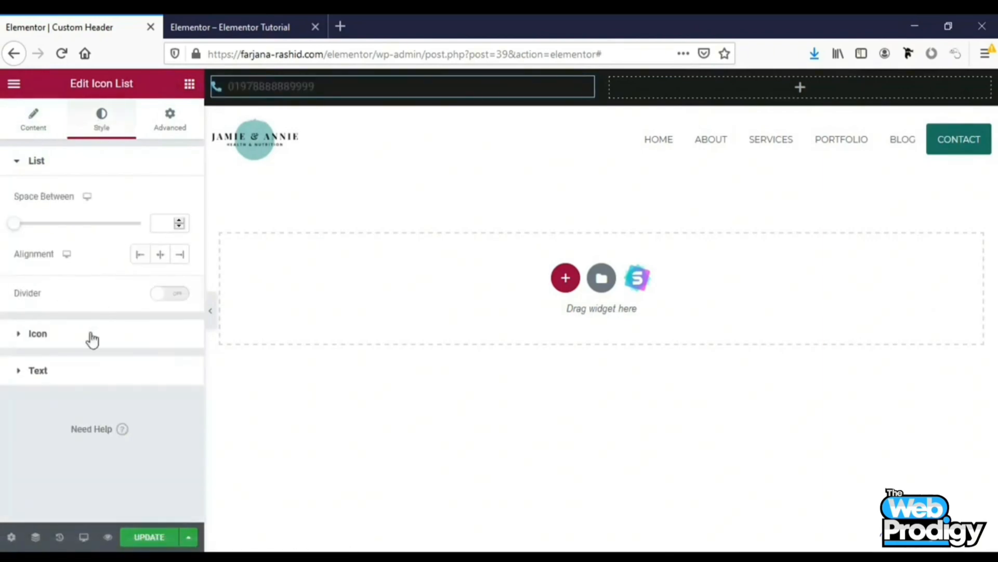
{"action": "left_click", "coordinate": [37, 334]}
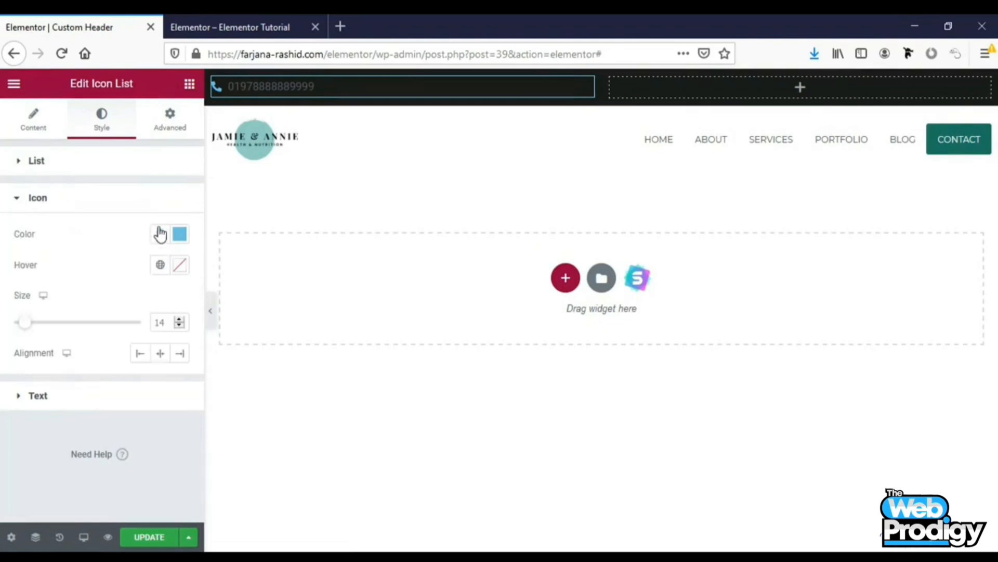
{"action": "left_click", "coordinate": [160, 234]}
{"action": "left_click", "coordinate": [179, 236]}
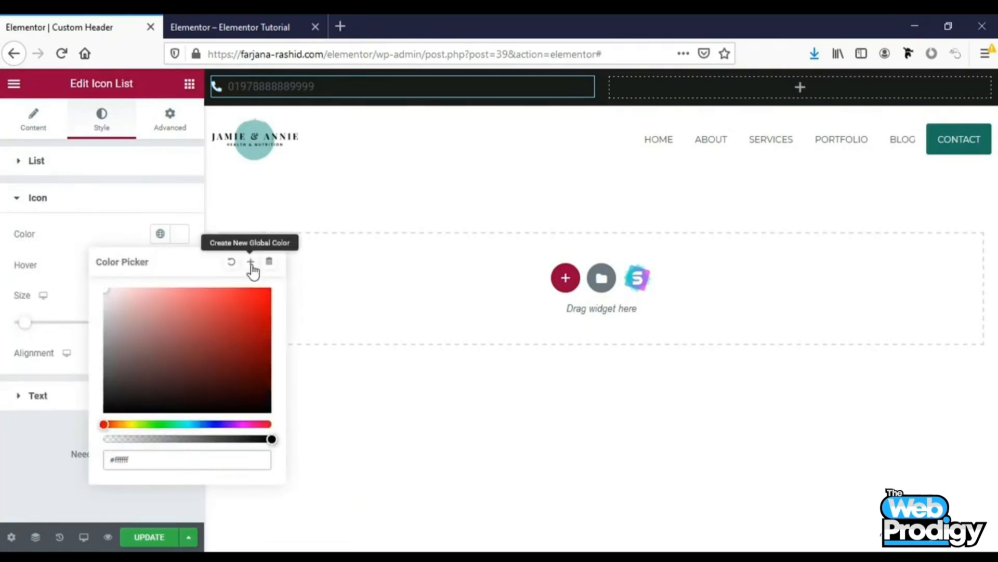
{"action": "left_click", "coordinate": [251, 263]}
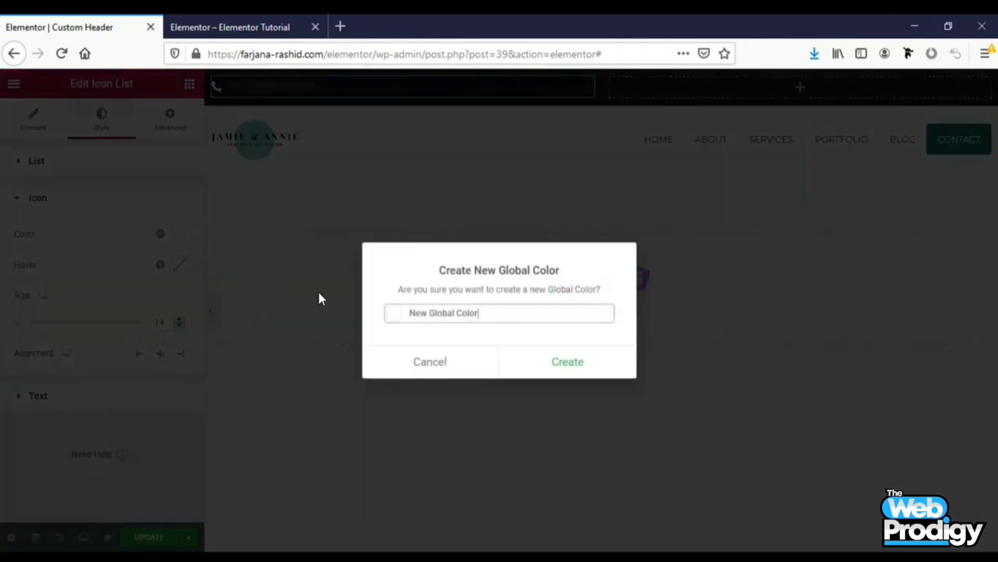
{"action": "triple_click", "coordinate": [431, 311]}
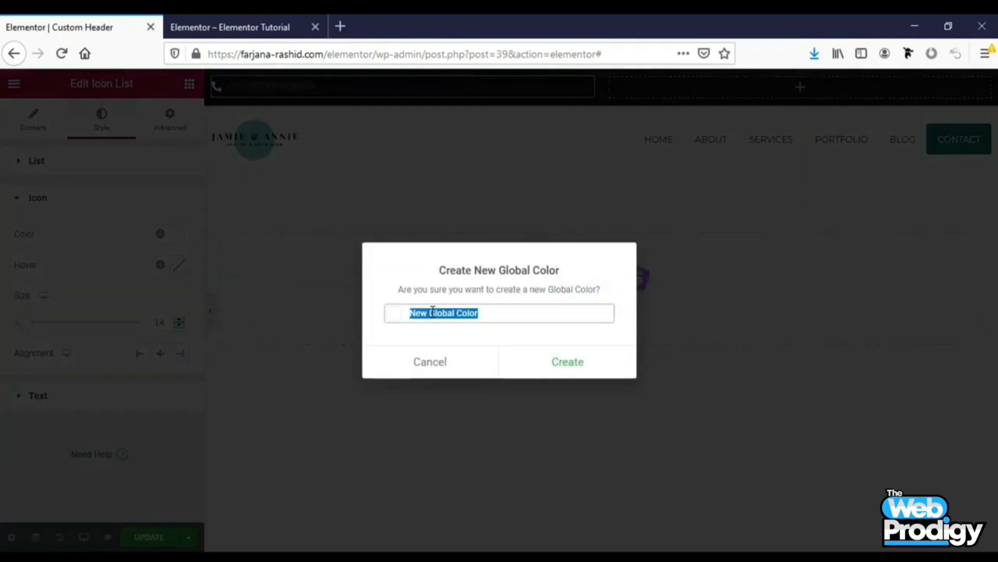
{"action": "type", "text": "white"}
{"action": "left_click", "coordinate": [572, 357]}
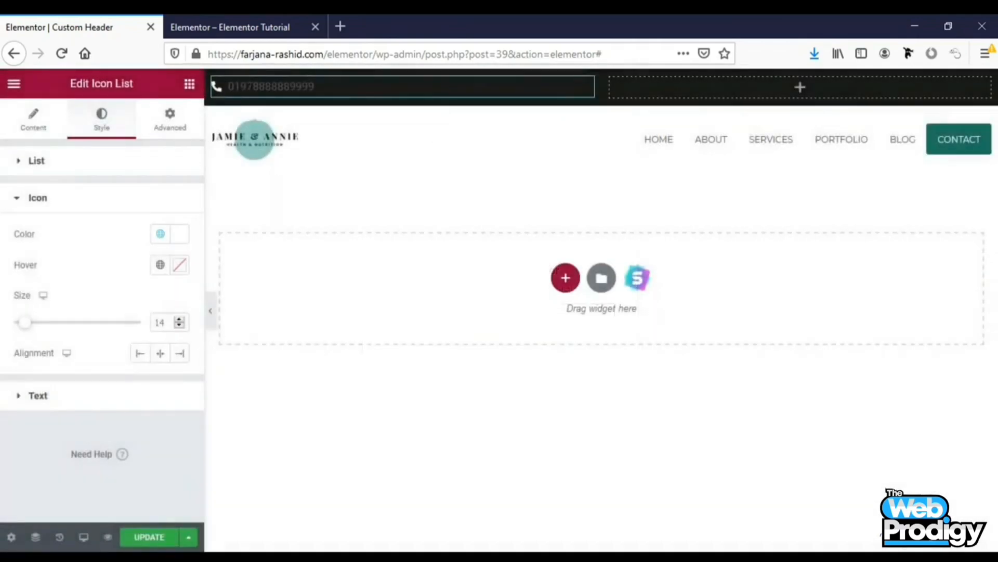
Set the icon list's text colour to the global white colour
{"action": "left_click", "coordinate": [72, 400]}
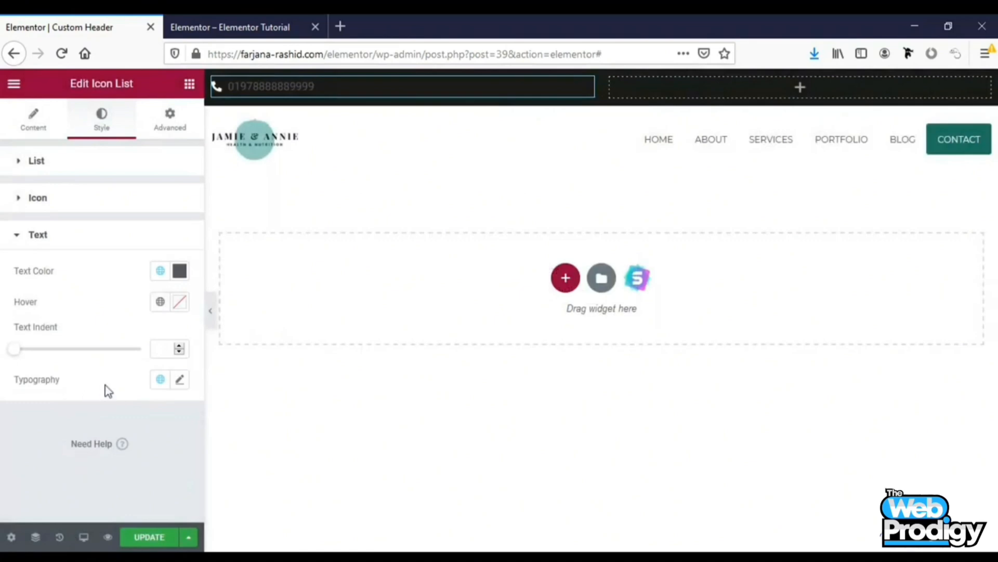
{"action": "left_click", "coordinate": [161, 271]}
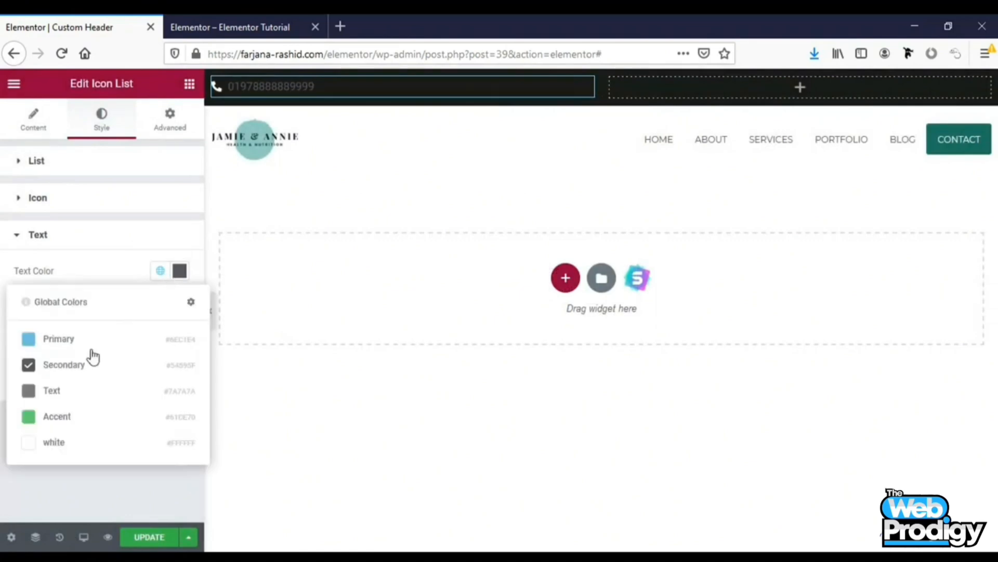
{"action": "left_click", "coordinate": [68, 444]}
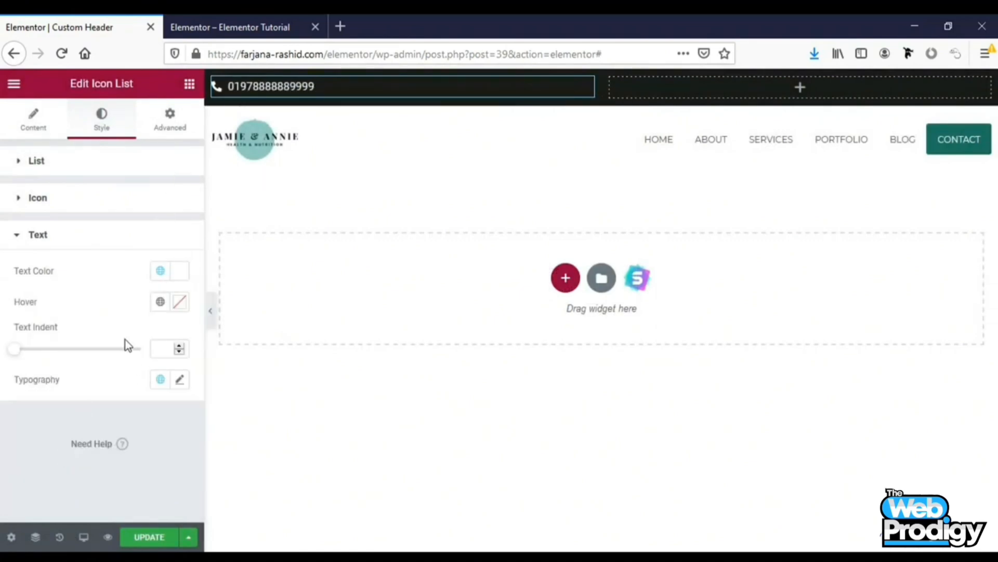
Link the phone item to callto: followed by the copied phone number
{"action": "left_click", "coordinate": [46, 124]}
{"action": "left_click", "coordinate": [115, 250]}
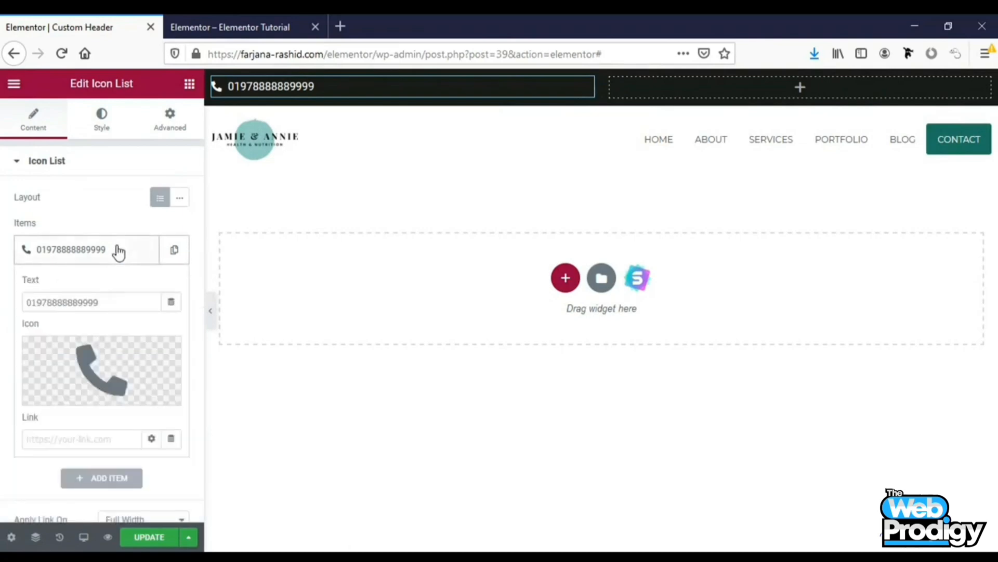
{"action": "scroll", "coordinate": [119, 393], "scroll_direction": "down", "scroll_amount": 2}
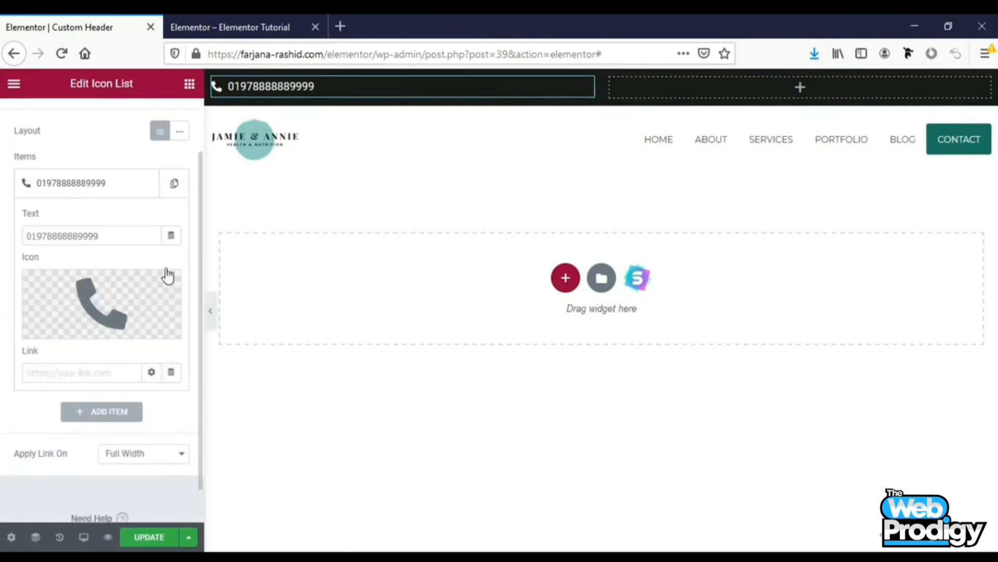
{"action": "double_click", "coordinate": [64, 235]}
{"action": "right_click", "coordinate": [64, 235]}
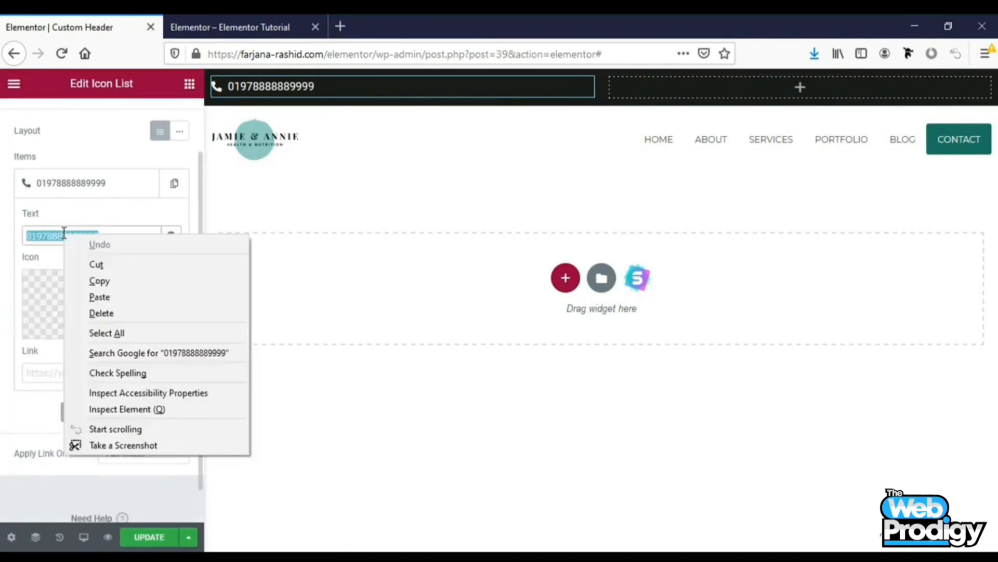
{"action": "left_click", "coordinate": [99, 281]}
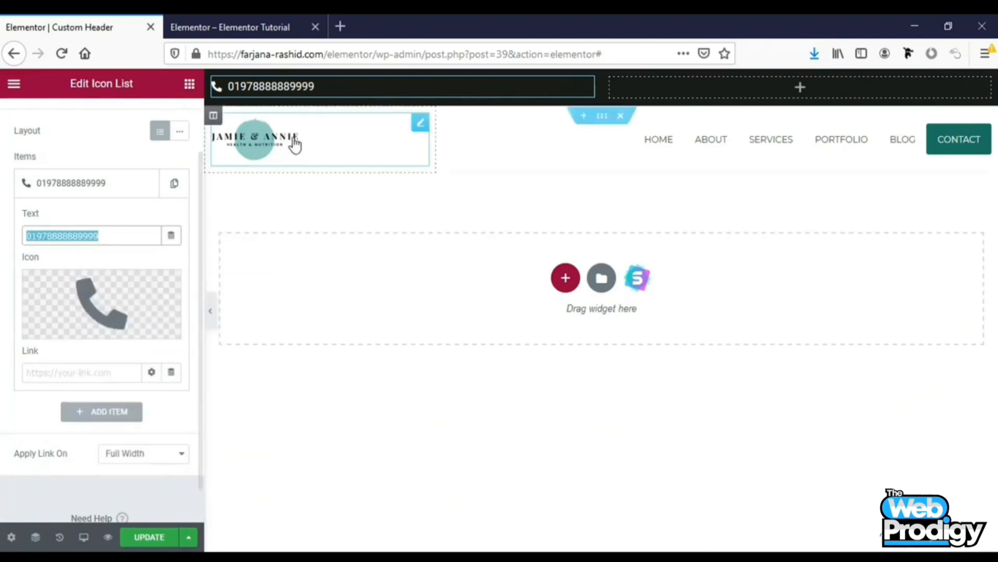
{"action": "left_click", "coordinate": [75, 372]}
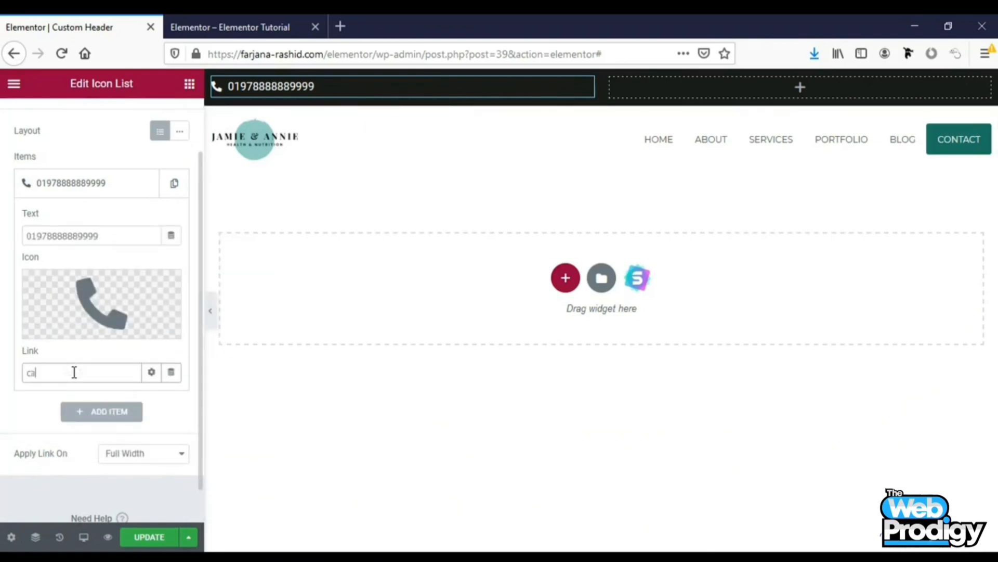
{"action": "type", "text": "callto:"}
{"action": "key", "text": "ctrl+v"}
Add a Social Icons widget to the top section's right column and align it to the right
{"action": "left_click", "coordinate": [811, 94]}
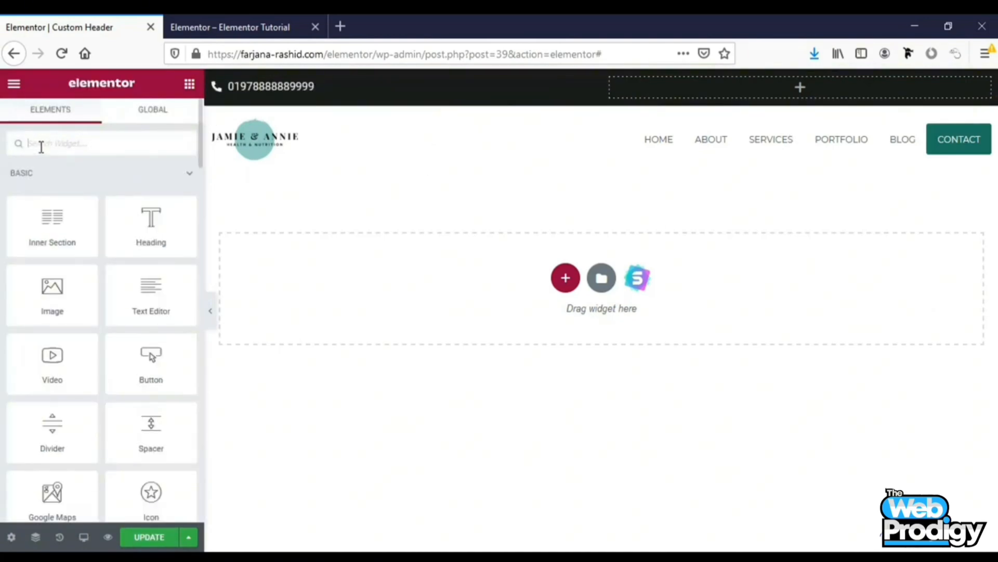
{"action": "type", "text": "soci"}
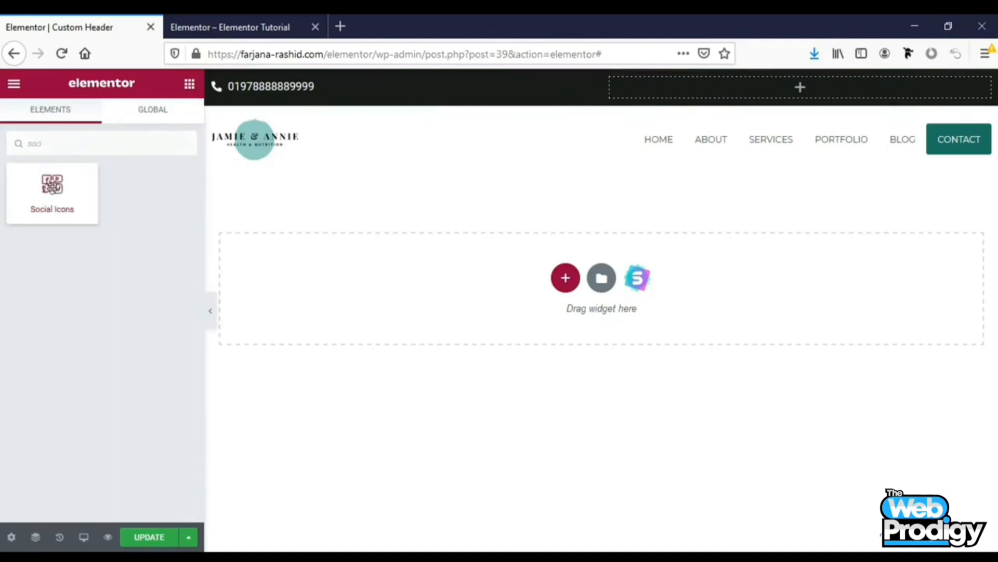
{"action": "left_click_drag", "start_coordinate": [52, 185], "coordinate": [822, 91]}
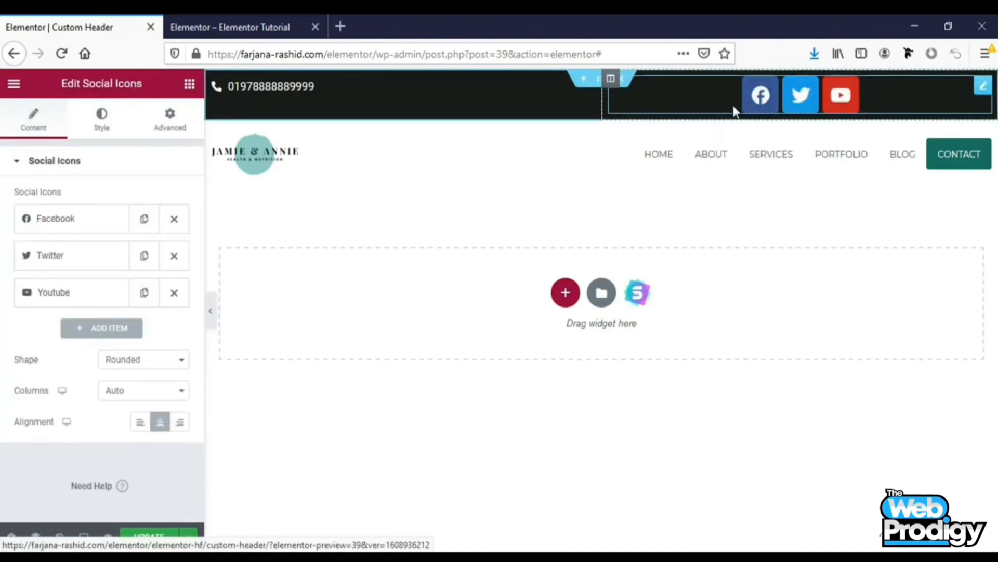
{"action": "left_click", "coordinate": [180, 425]}
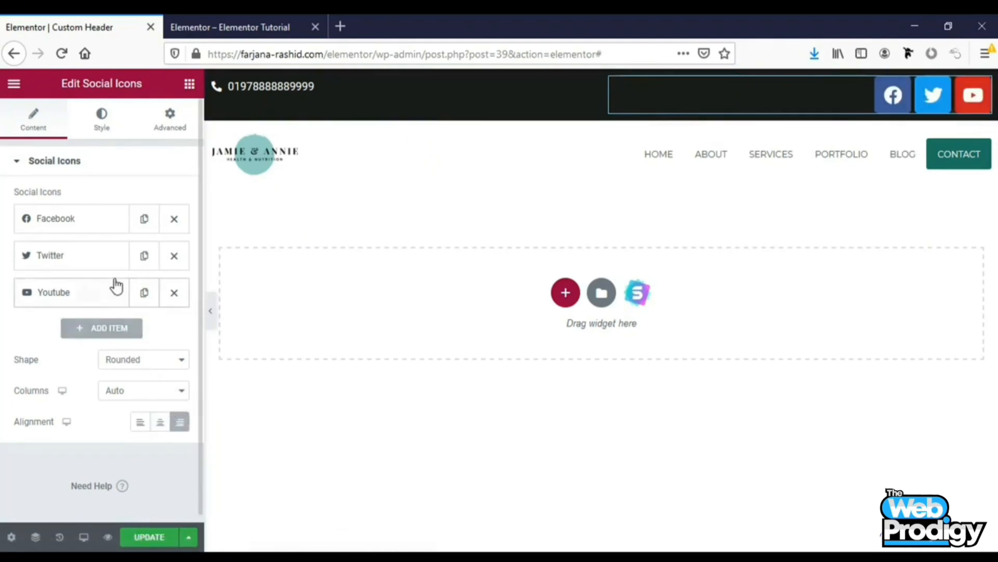
Switch the social icons' colour to Custom and set the primary colour to the global white
{"action": "left_click", "coordinate": [108, 125]}
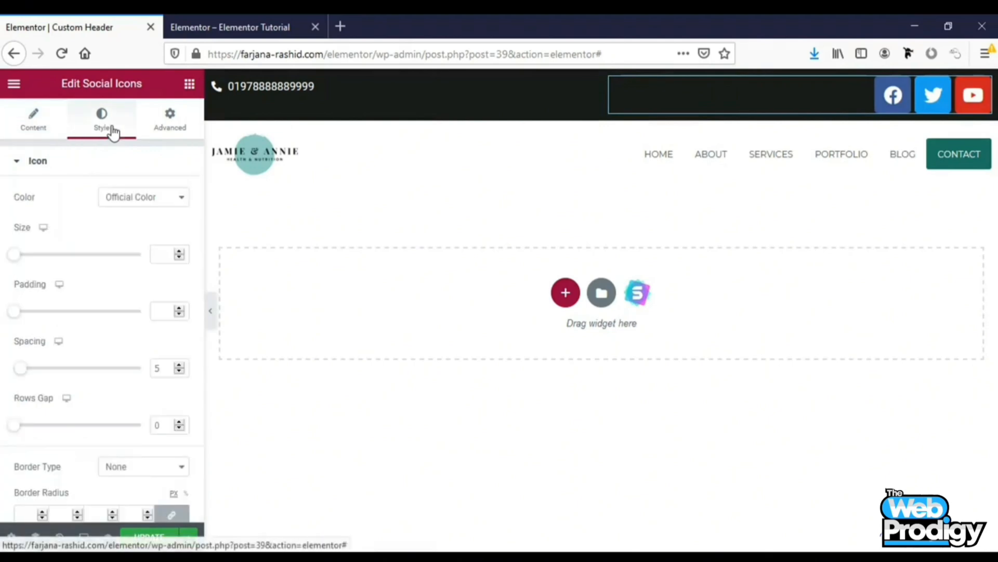
{"action": "left_click", "coordinate": [141, 200]}
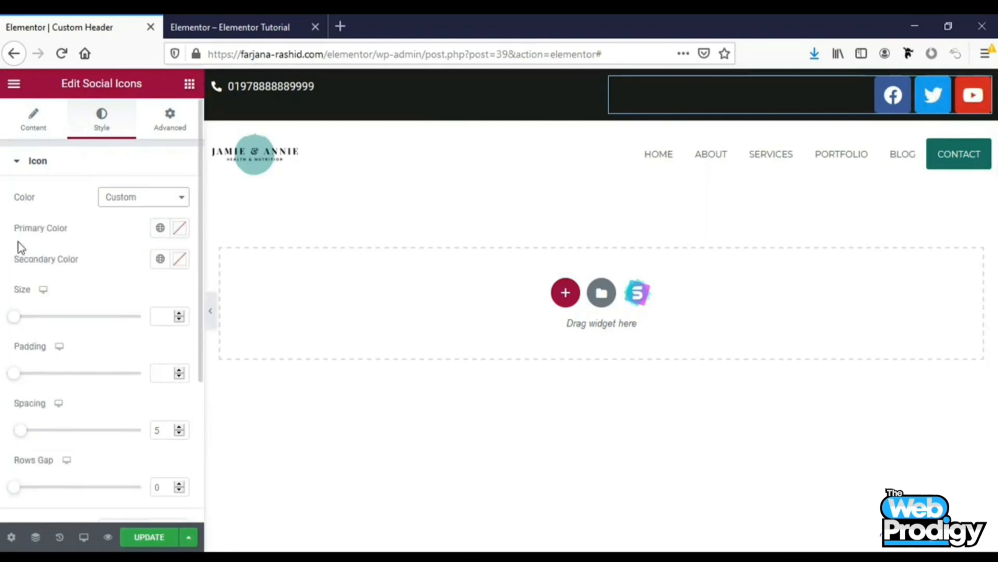
{"action": "left_click", "coordinate": [161, 229]}
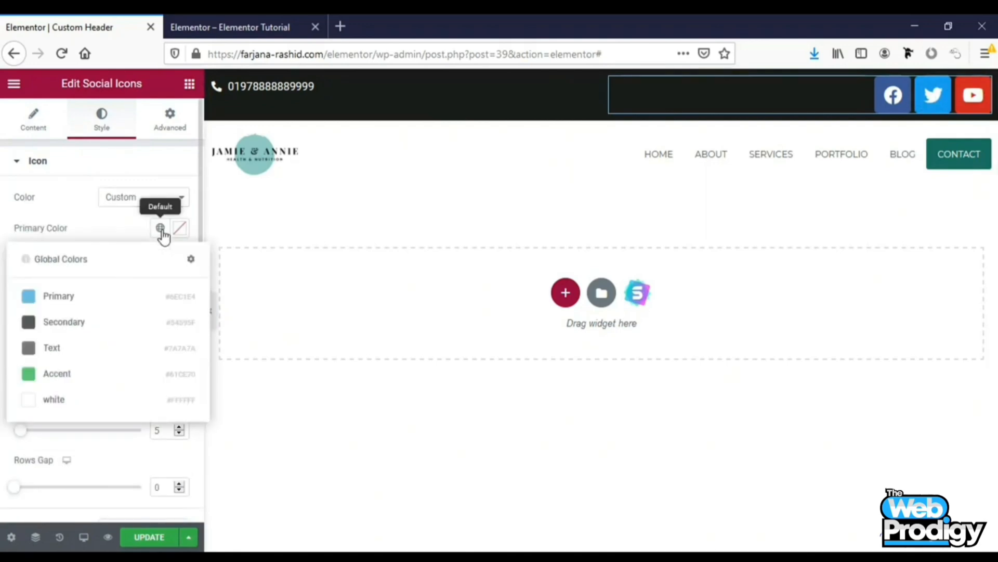
{"action": "left_click", "coordinate": [160, 229]}
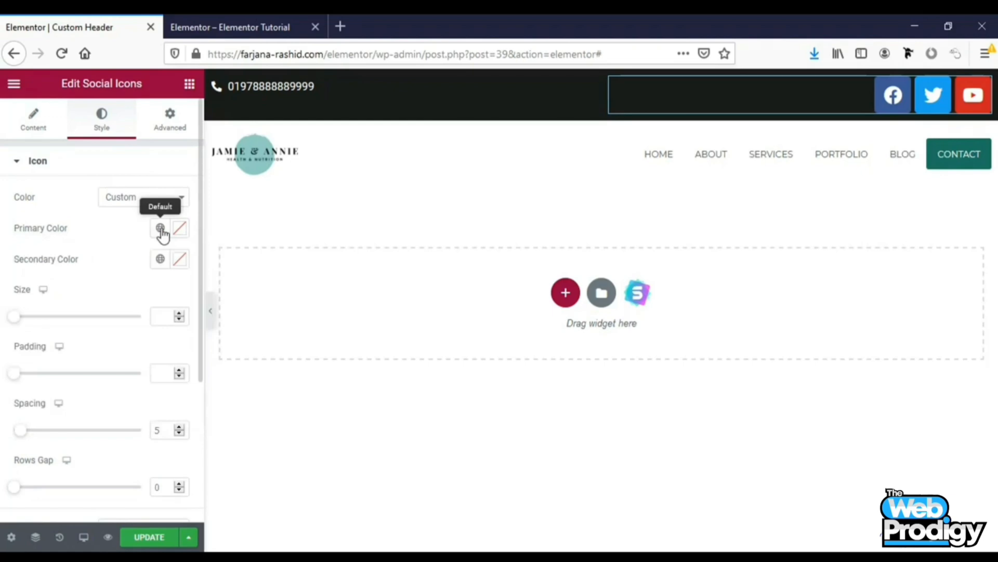
{"action": "left_click", "coordinate": [160, 229]}
{"action": "left_click", "coordinate": [66, 400]}
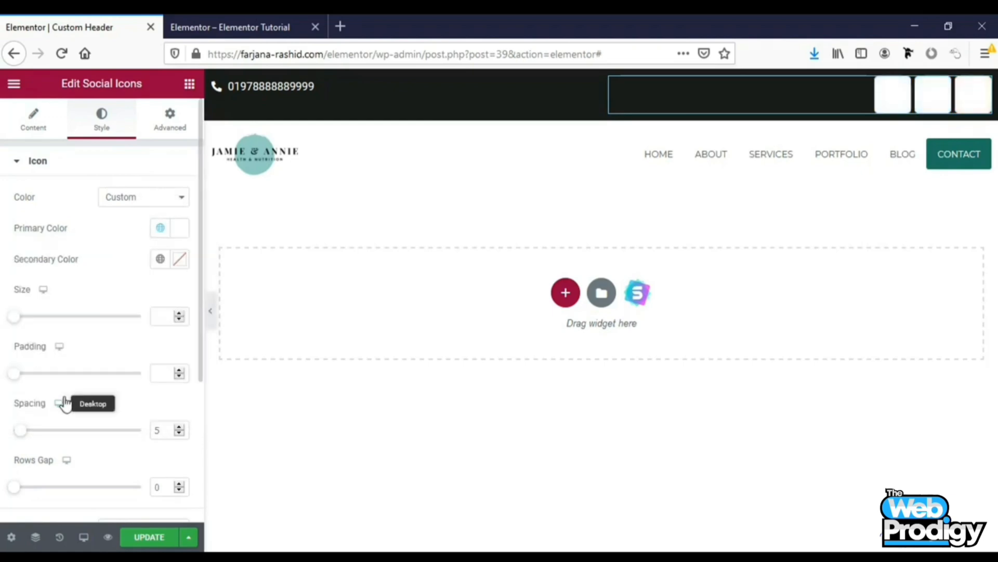
{"action": "left_click", "coordinate": [161, 228]}
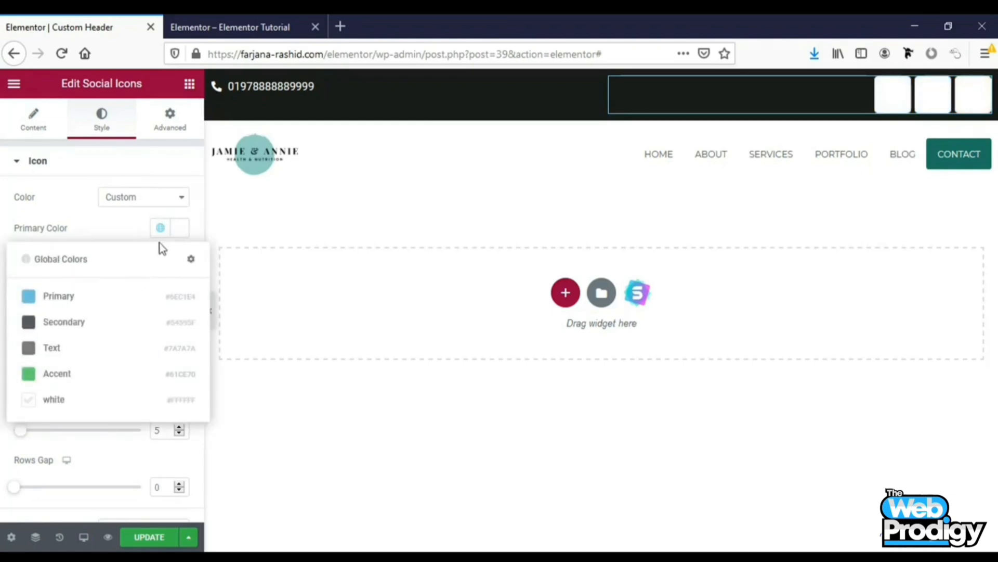
Reduce the primary colour's opacity to make icon backgrounds nearly transparent, and set the icon size to 18
{"action": "left_click", "coordinate": [186, 231]}
{"action": "left_click", "coordinate": [118, 433]}
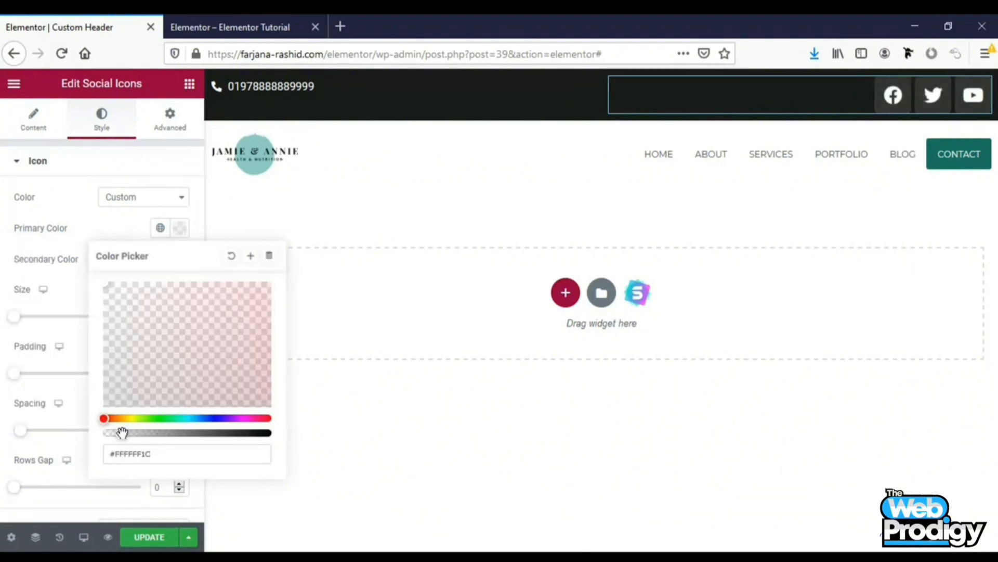
{"action": "left_click", "coordinate": [60, 433]}
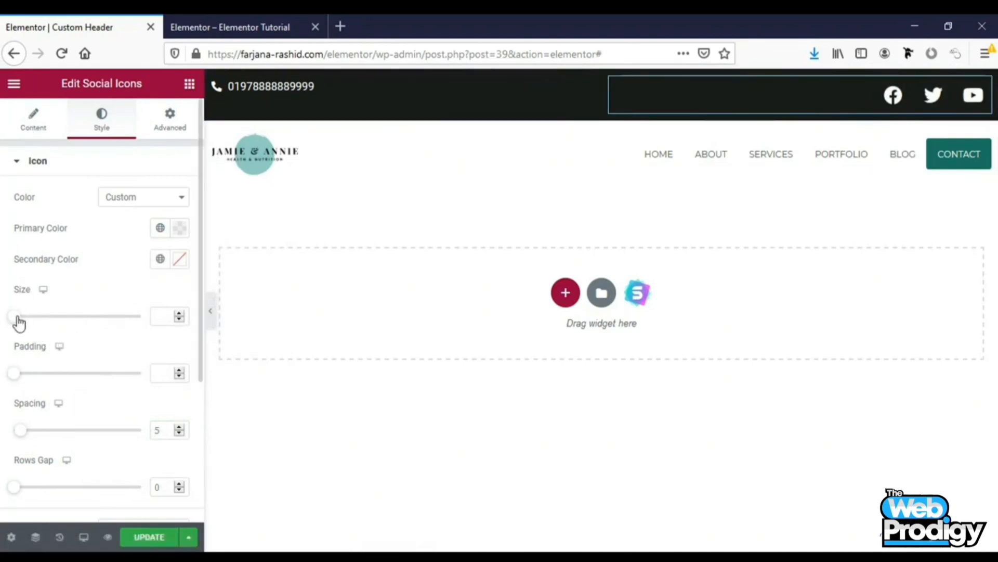
{"action": "mouse_move", "coordinate": [20, 322]}
{"action": "left_mouse_down"}
{"action": "mouse_move", "coordinate": [33, 325]}
{"action": "mouse_move", "coordinate": [21, 325]}
{"action": "left_mouse_up"}
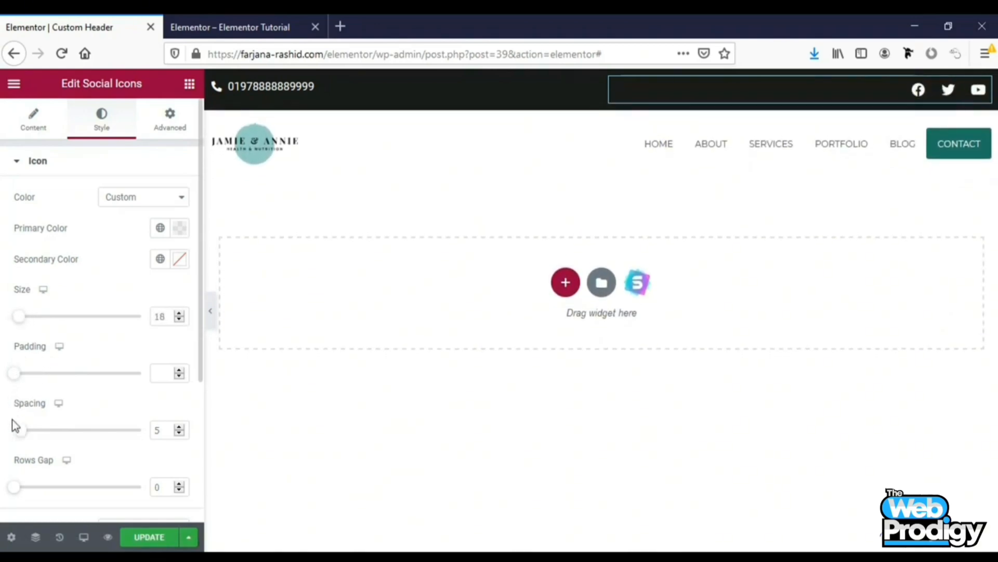
Set the social icons' spacing to 0
{"action": "right_click", "coordinate": [23, 434]}
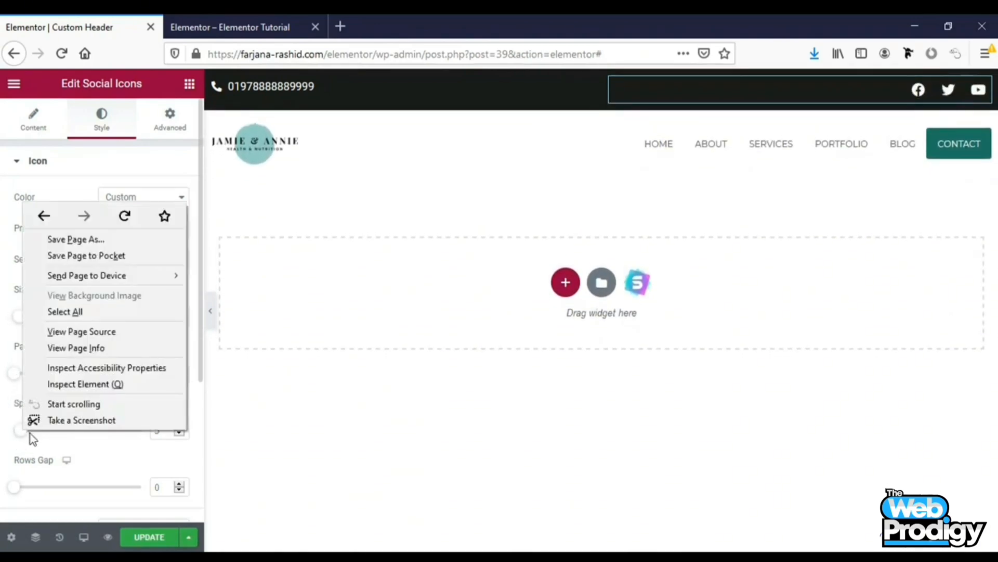
{"action": "left_click", "coordinate": [29, 433]}
{"action": "mouse_move", "coordinate": [18, 432]}
{"action": "left_mouse_down"}
{"action": "mouse_move", "coordinate": [41, 438]}
{"action": "mouse_move", "coordinate": [2, 436]}
{"action": "left_mouse_up"}
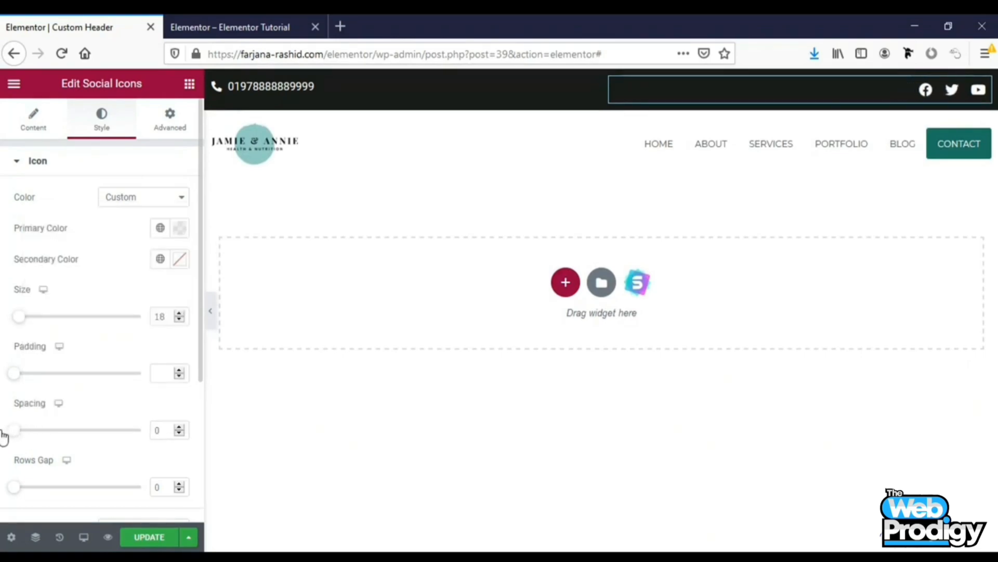
Examine the existing Facebook, Twitter and YouTube social icon items and their link fields
{"action": "left_click", "coordinate": [39, 115]}
{"action": "left_click", "coordinate": [85, 220]}
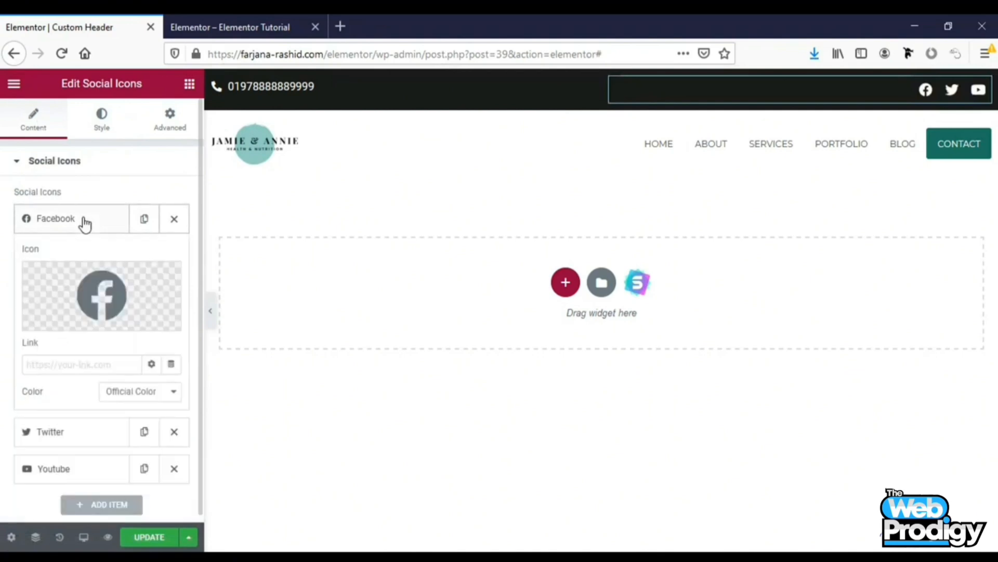
{"action": "right_click", "coordinate": [84, 364]}
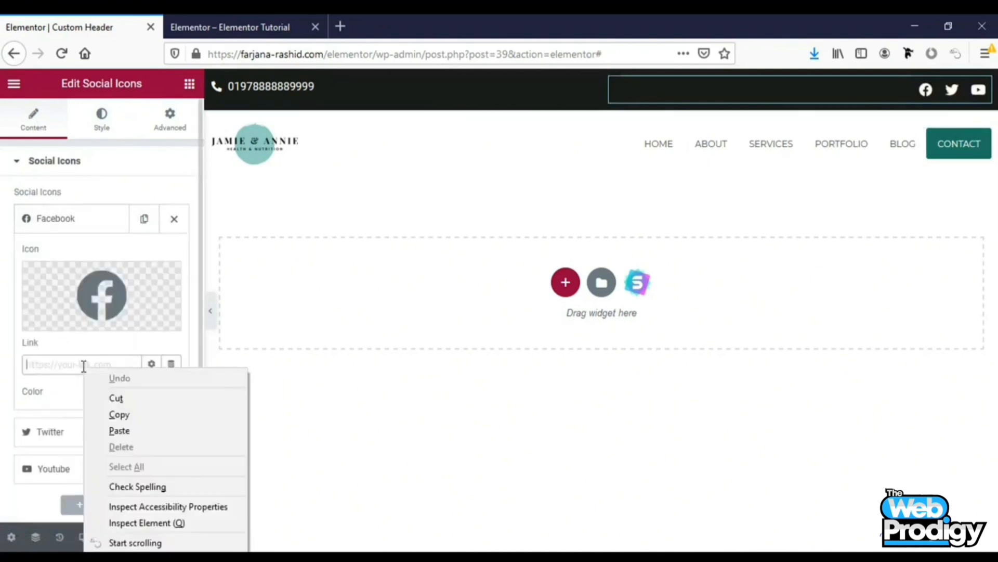
{"action": "left_click", "coordinate": [58, 411]}
{"action": "left_click", "coordinate": [66, 436]}
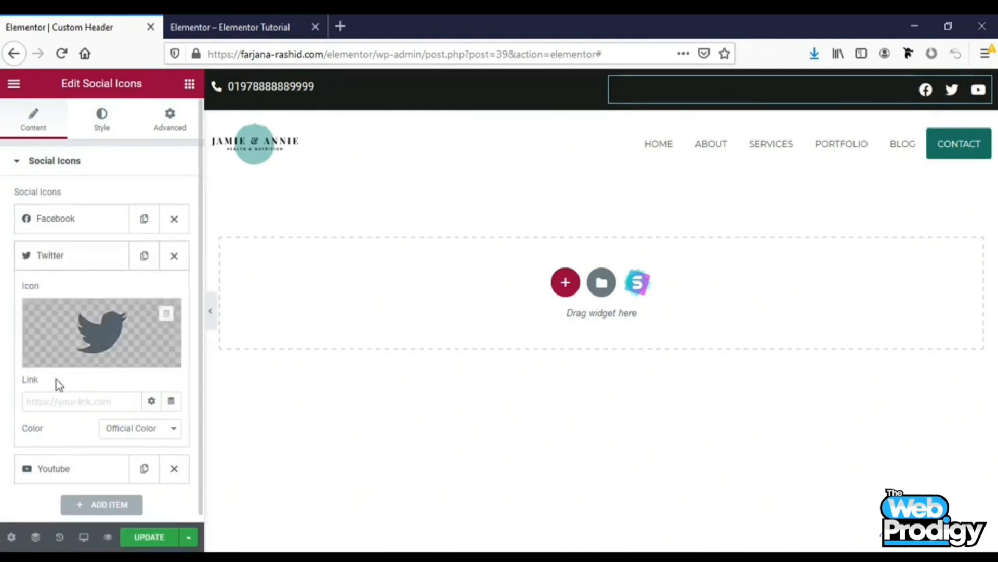
{"action": "scroll", "coordinate": [78, 444], "scroll_direction": "down", "scroll_amount": 1}
{"action": "left_click", "coordinate": [72, 425]}
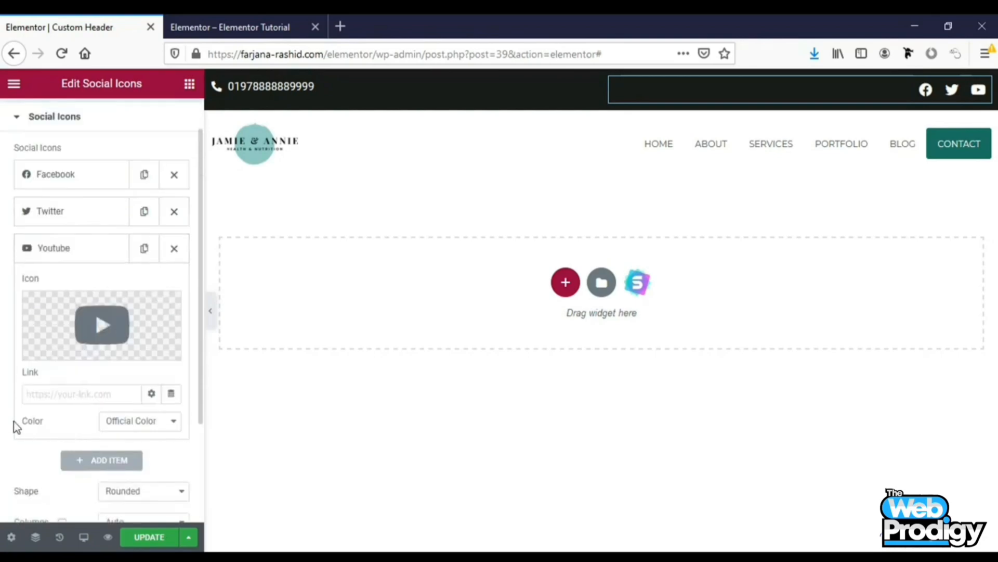
{"action": "scroll", "coordinate": [8, 423], "scroll_direction": "down", "scroll_amount": 1}
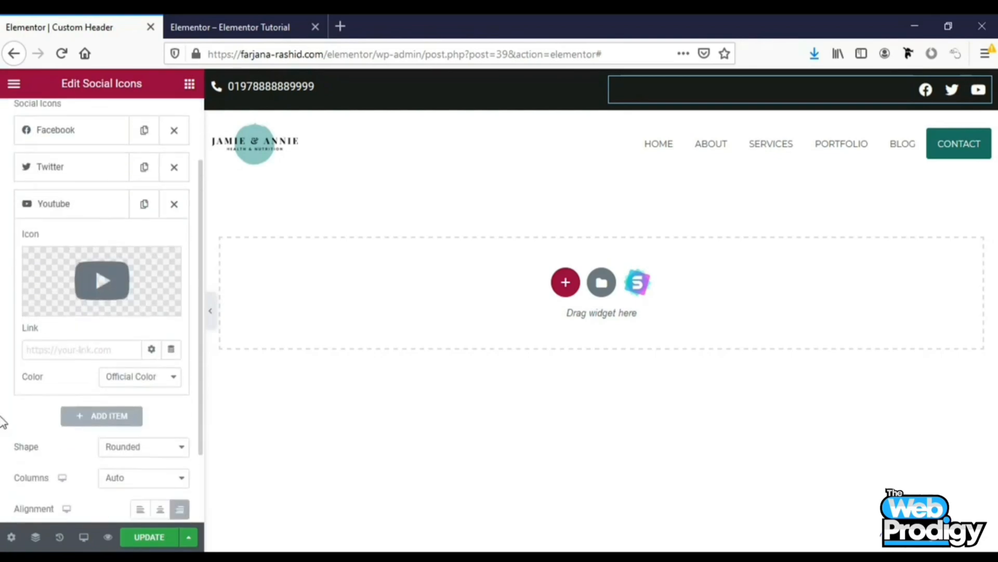
Add a fourth social icon item using the LinkedIn icon and update the template
{"action": "left_click", "coordinate": [89, 420]}
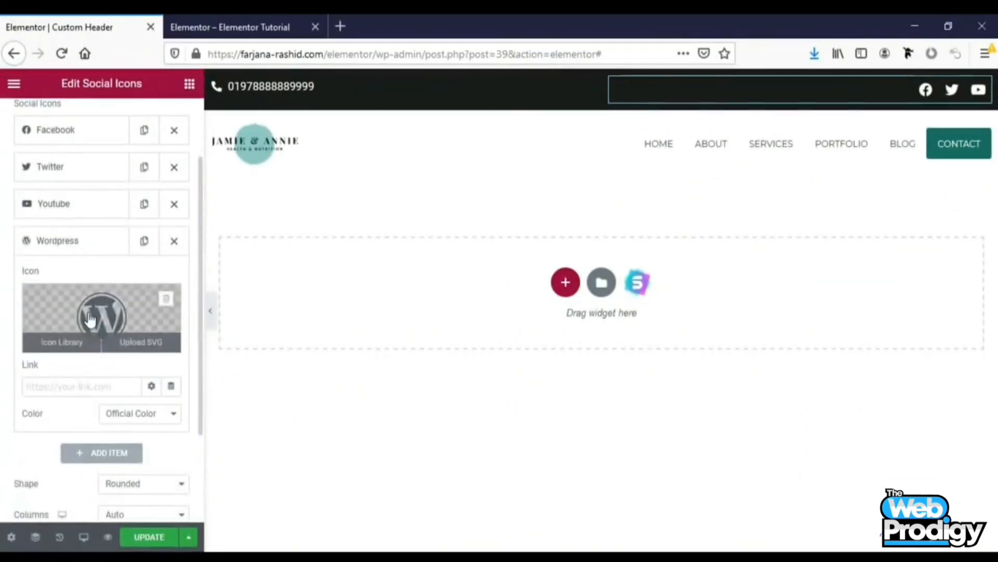
{"action": "left_click", "coordinate": [89, 322]}
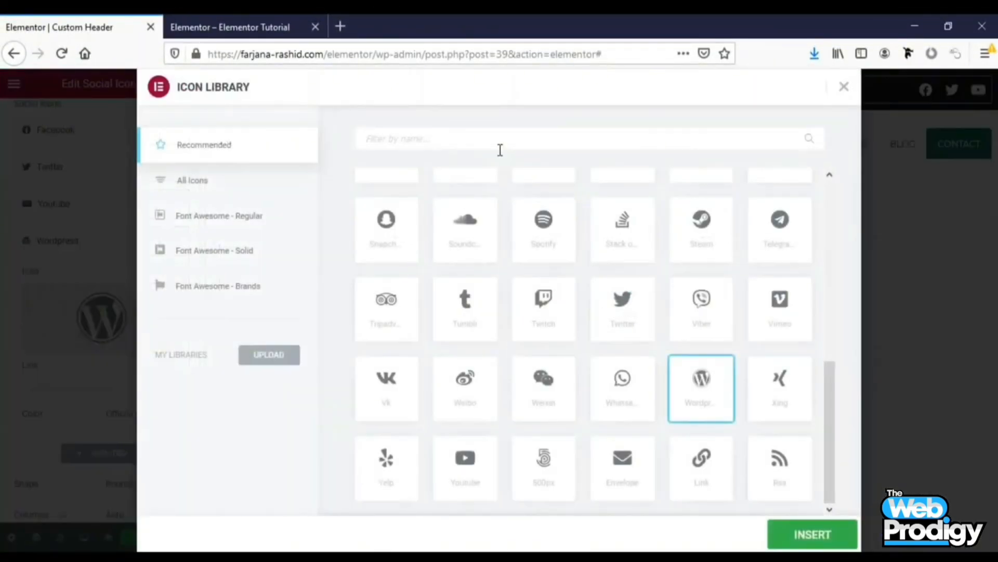
{"action": "type", "text": "link"}
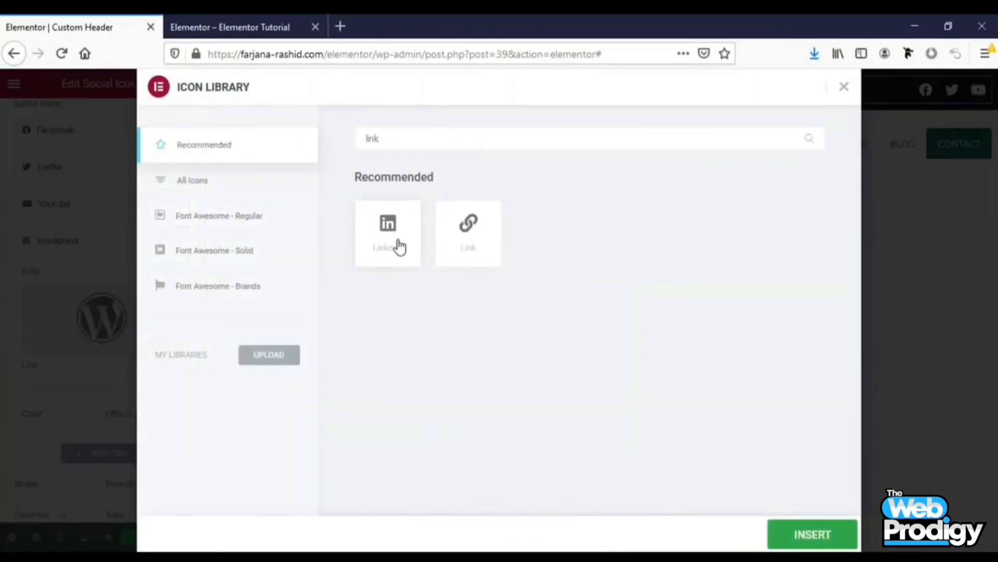
{"action": "left_click", "coordinate": [399, 247]}
{"action": "left_click", "coordinate": [813, 534]}
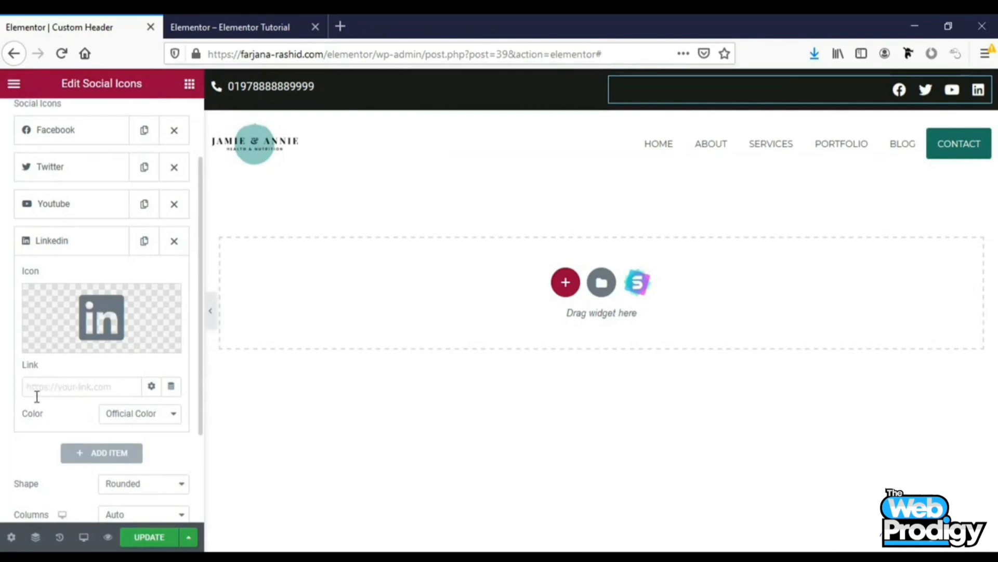
{"action": "left_click", "coordinate": [156, 539]}
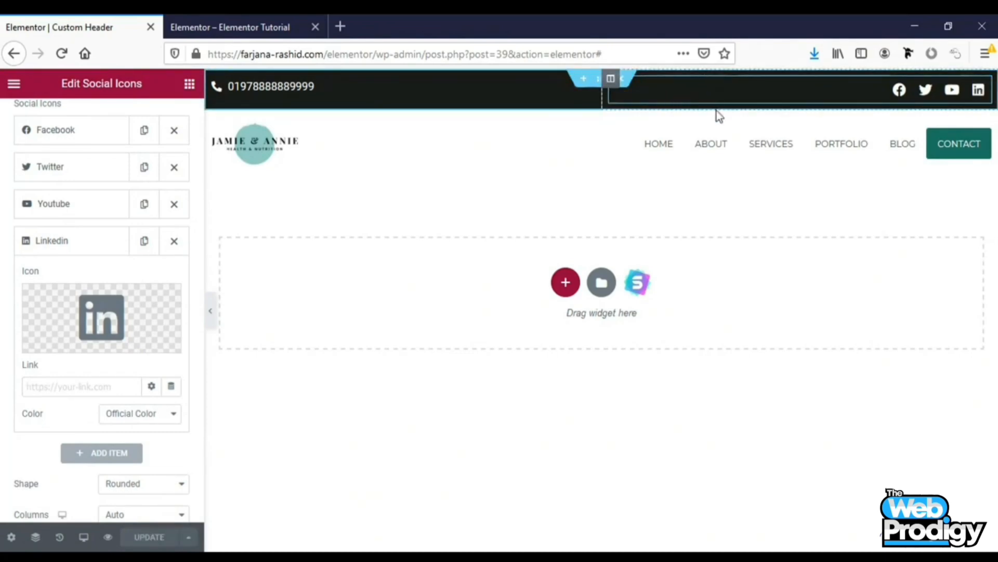
Set the top bar section's columns gap to No Gap
{"action": "left_click", "coordinate": [602, 79]}
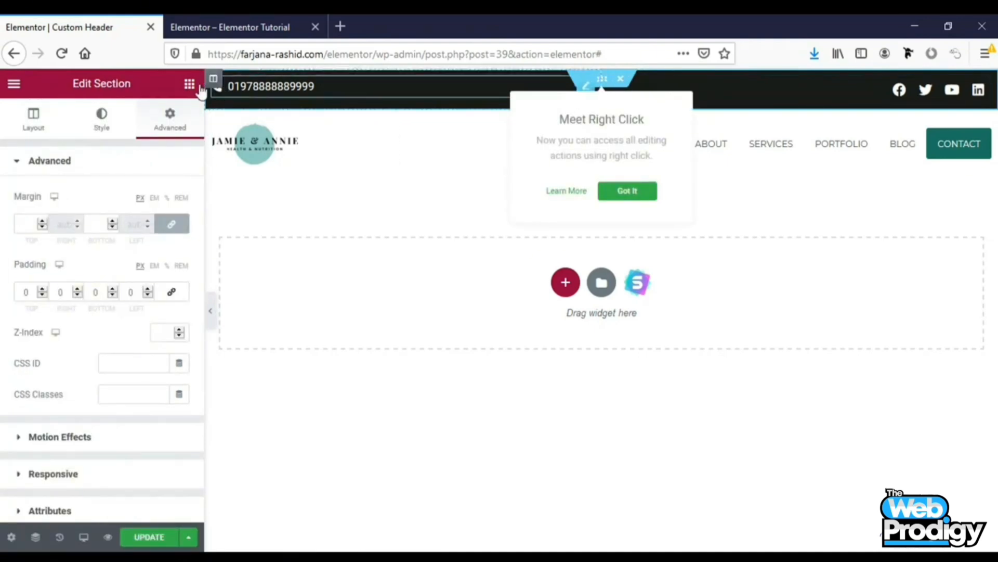
{"action": "left_click", "coordinate": [33, 124]}
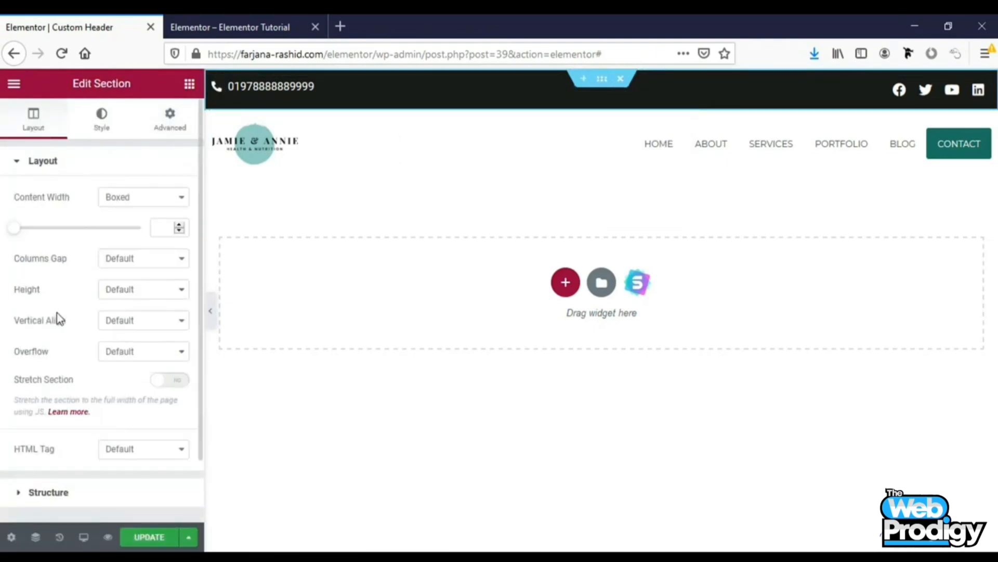
{"action": "left_click", "coordinate": [106, 259]}
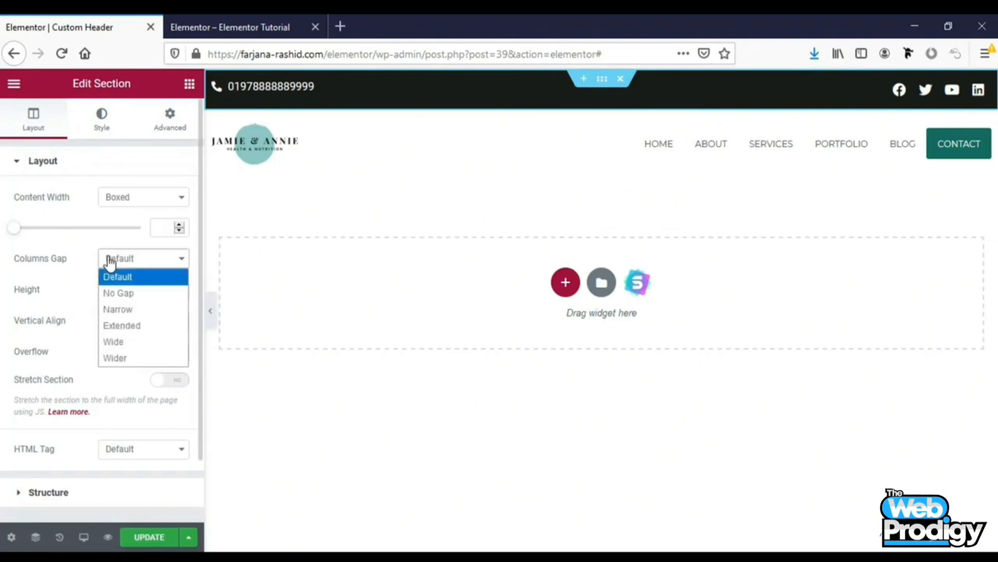
{"action": "left_click", "coordinate": [122, 293]}
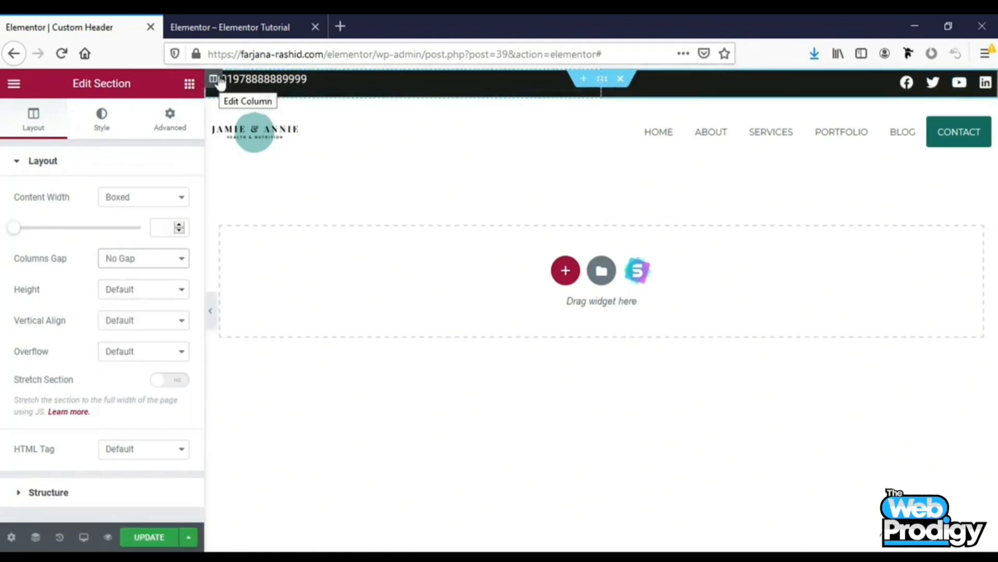
Set the top bar's left column vertical alignment to Middle and update the template
{"action": "left_click", "coordinate": [213, 80]}
{"action": "left_click", "coordinate": [116, 228]}
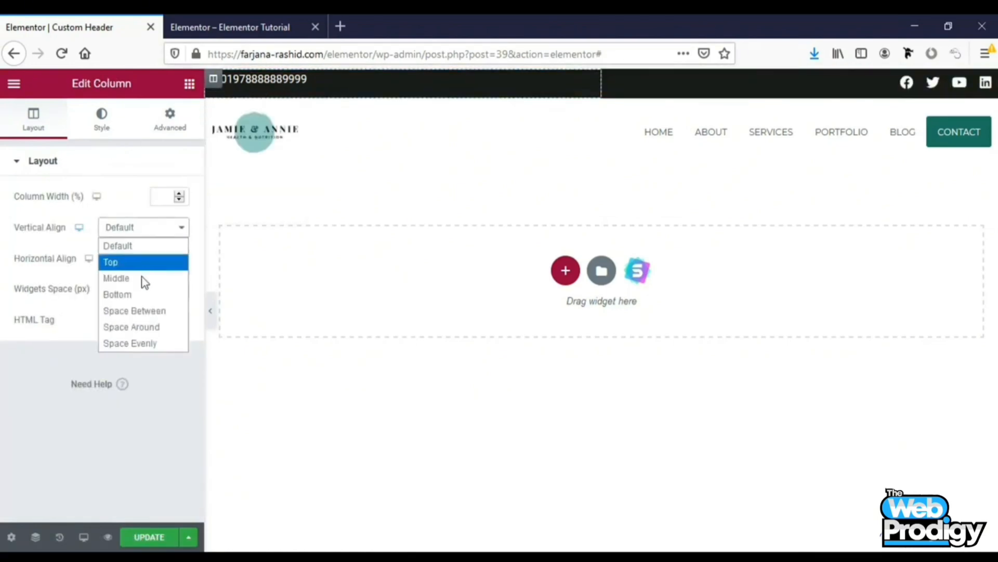
{"action": "left_click", "coordinate": [142, 278]}
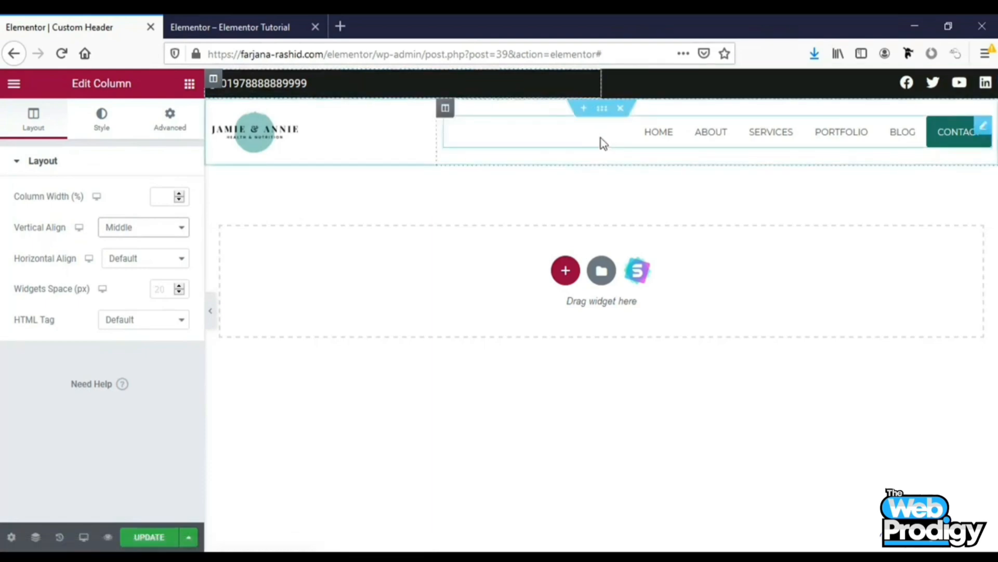
{"action": "left_click", "coordinate": [159, 539]}
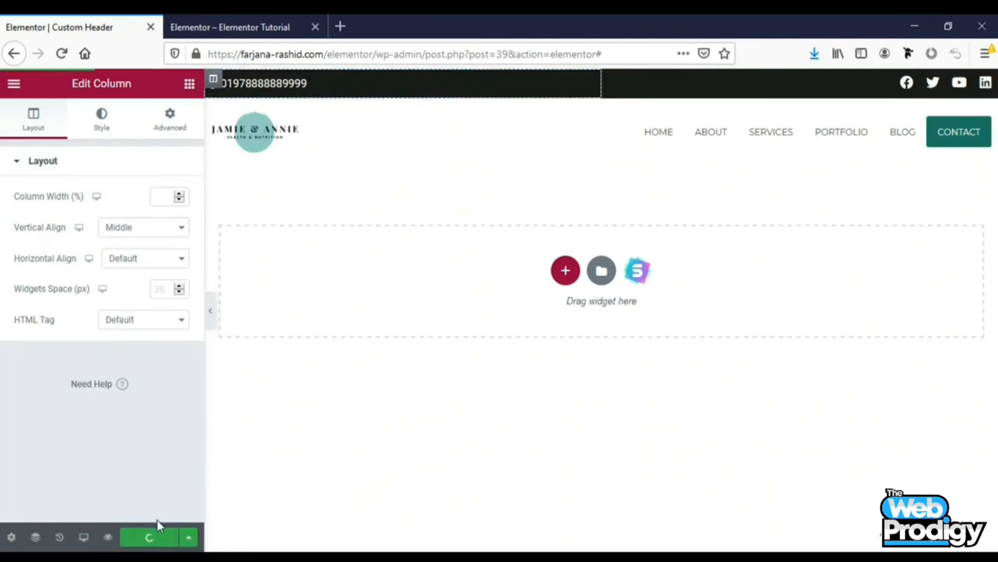
Reload the live site in the other tab to preview the header, then return to the editor
{"action": "left_click", "coordinate": [225, 29]}
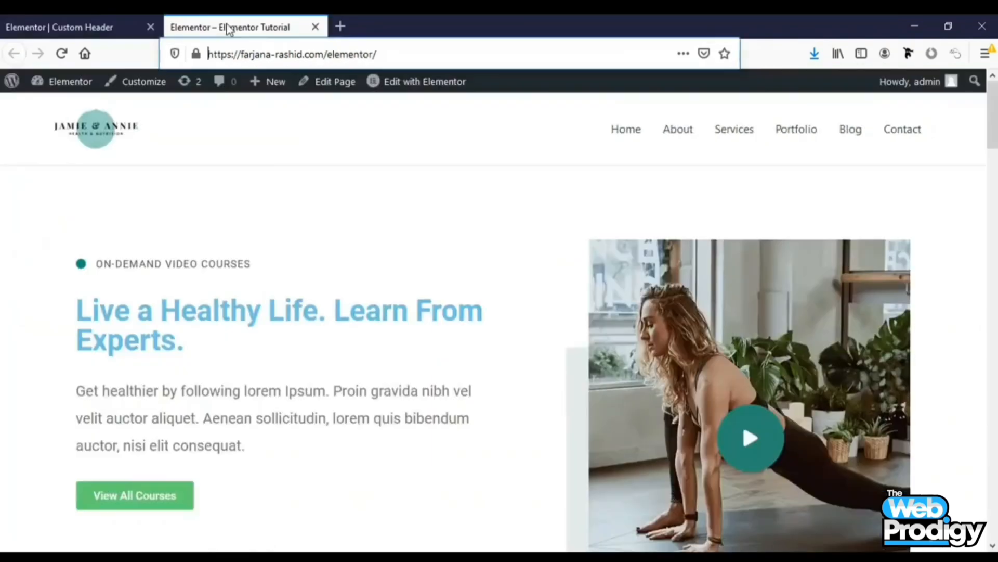
{"action": "left_click", "coordinate": [63, 54]}
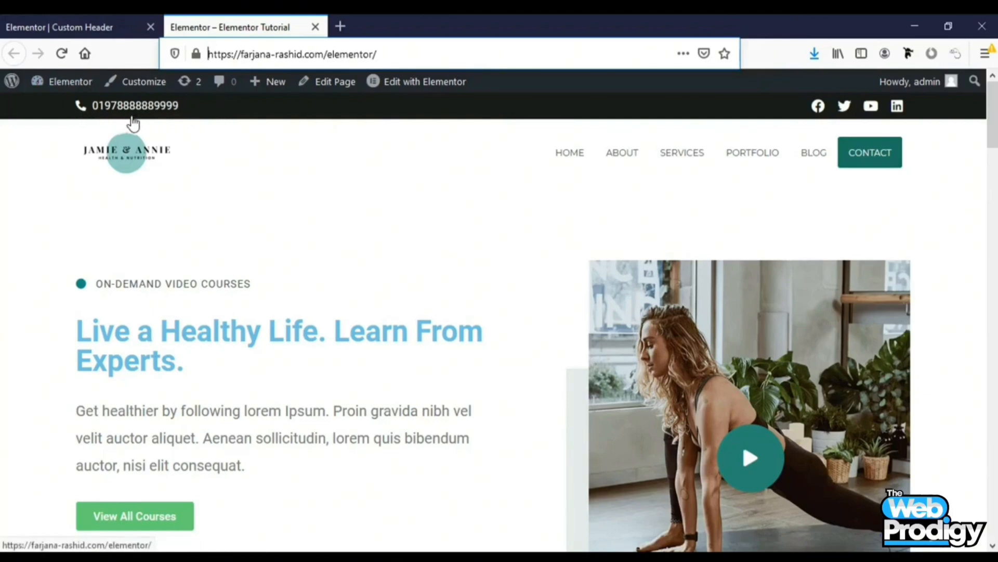
{"action": "left_click", "coordinate": [93, 20]}
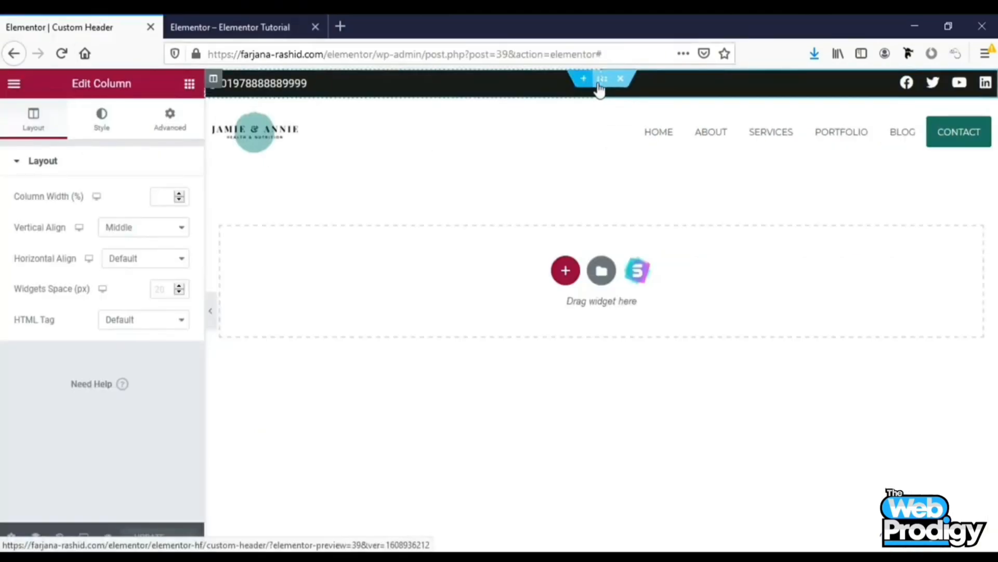
Duplicate the top bar's left column containing the phone item
{"action": "right_click", "coordinate": [213, 78]}
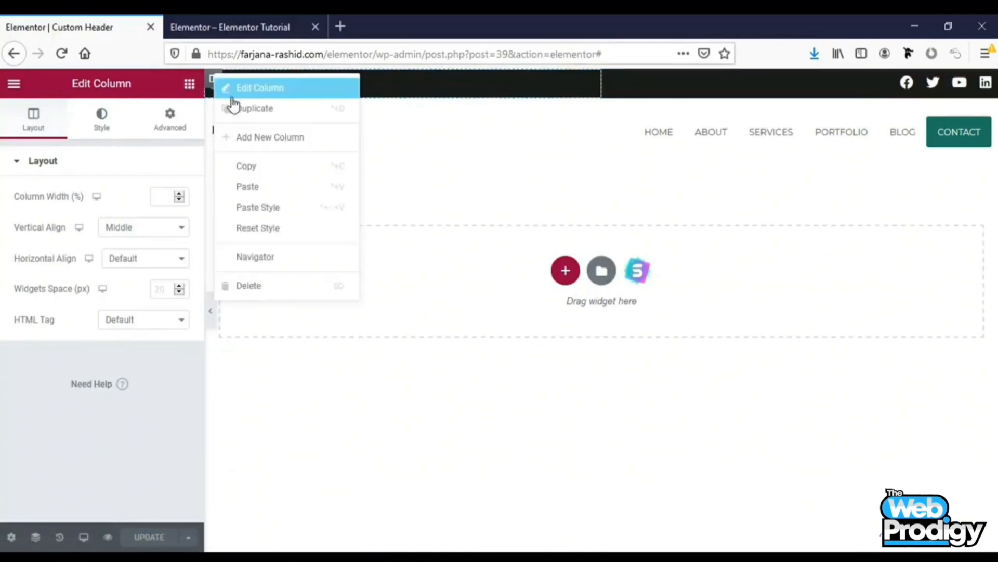
{"action": "left_click", "coordinate": [255, 108]}
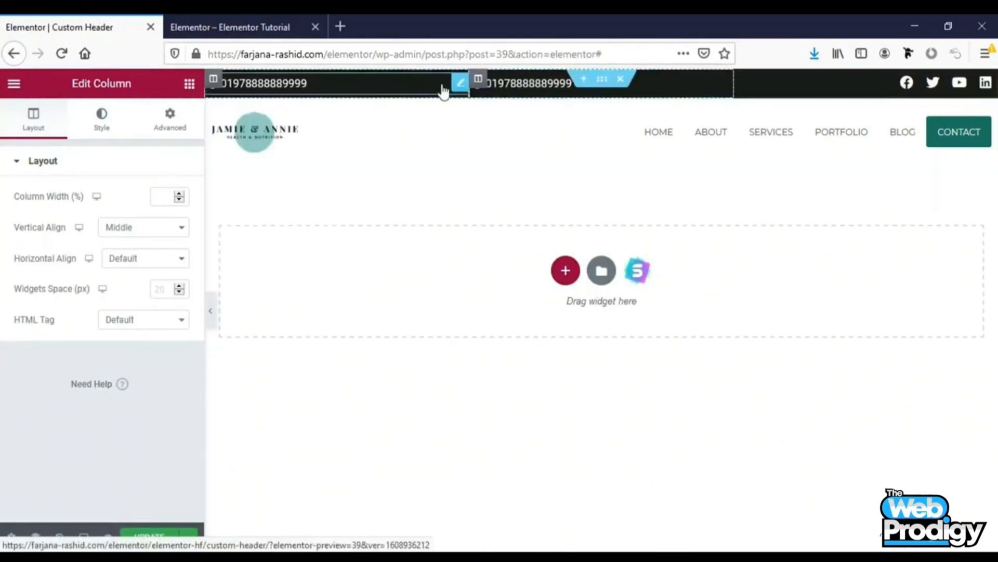
{"action": "right_click", "coordinate": [473, 84]}
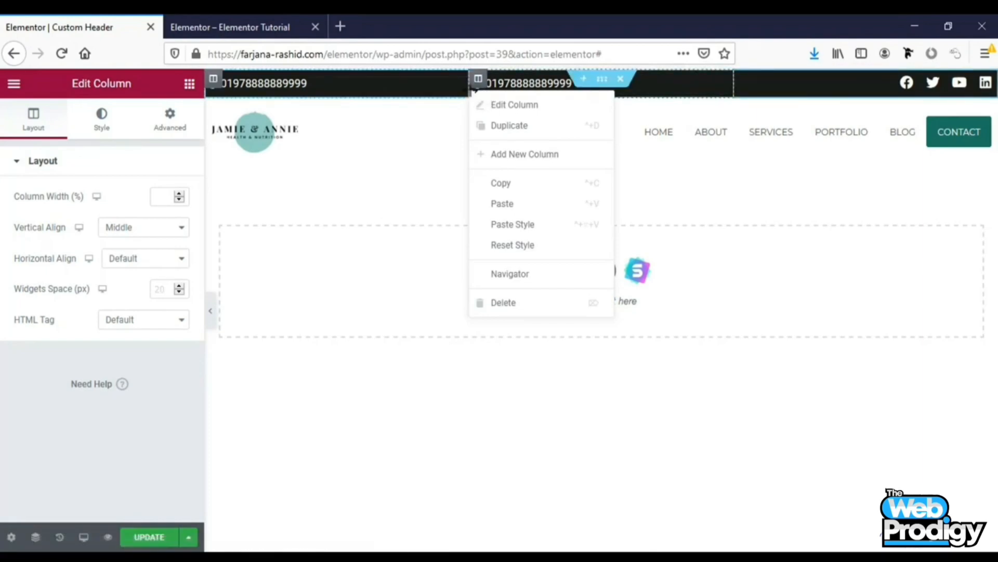
{"action": "left_click_drag", "start_coordinate": [473, 83], "coordinate": [330, 84]}
Replace the duplicated icon list item's icon with the Mail-bulk icon from the icon library
{"action": "left_click", "coordinate": [381, 85]}
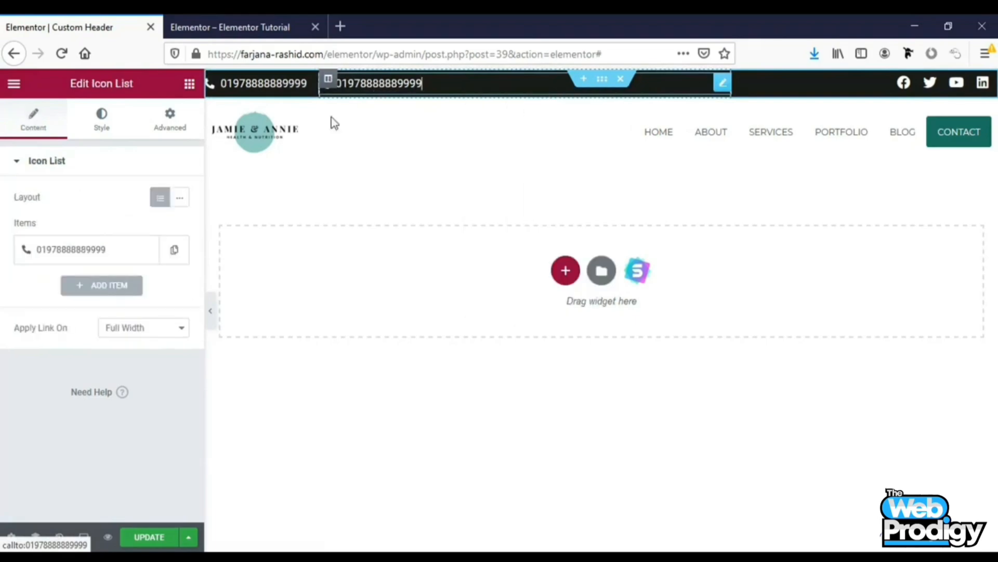
{"action": "left_click", "coordinate": [98, 249]}
{"action": "left_click", "coordinate": [134, 255]}
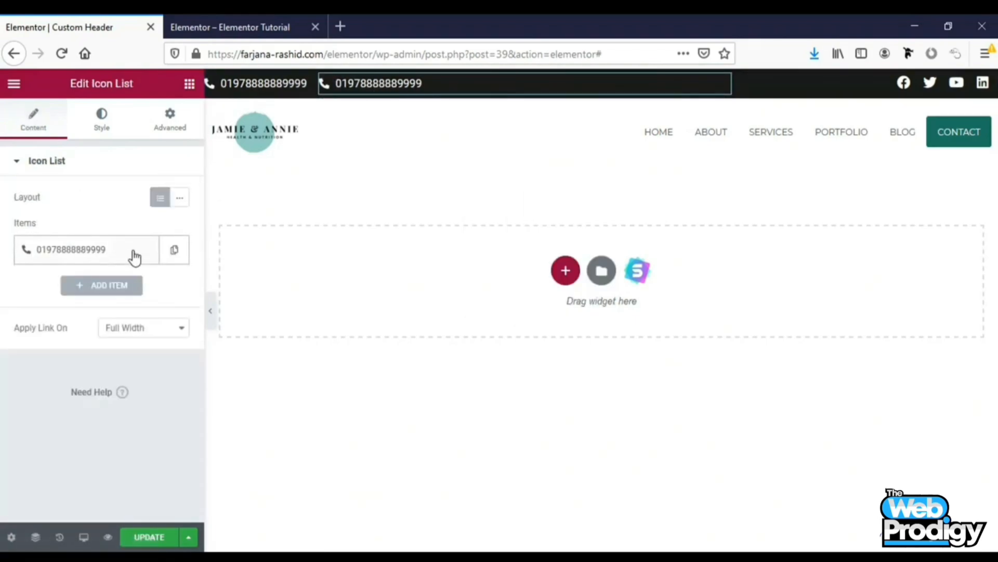
{"action": "left_click", "coordinate": [113, 261]}
{"action": "left_click", "coordinate": [69, 352]}
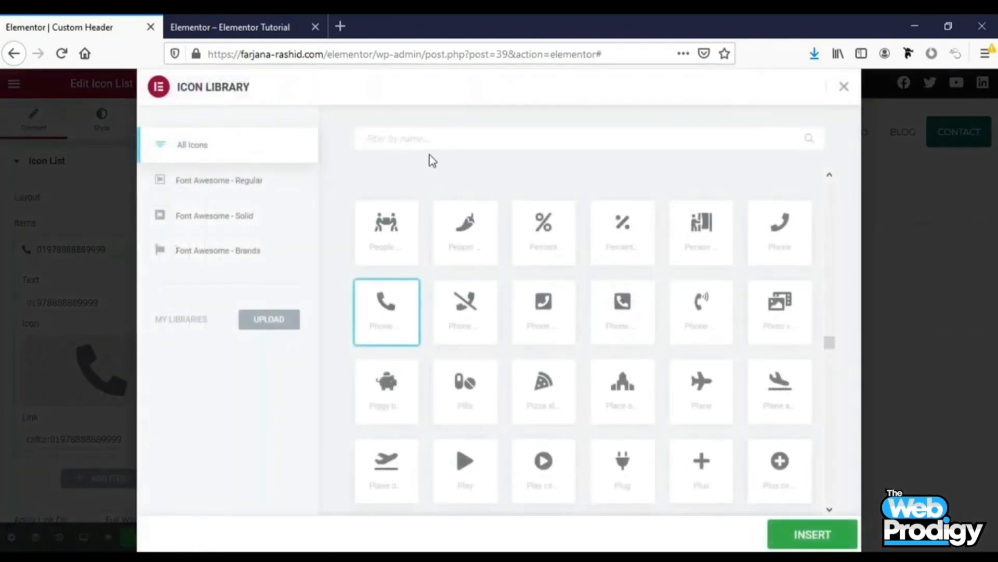
{"action": "left_click", "coordinate": [418, 132]}
{"action": "type", "text": "mail"}
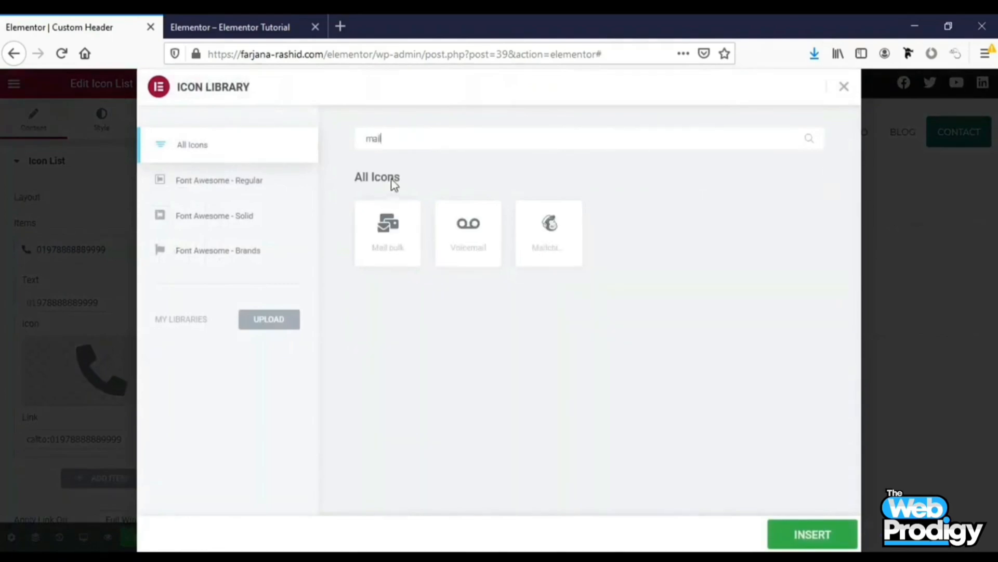
{"action": "right_click", "coordinate": [386, 229]}
{"action": "left_click", "coordinate": [840, 522]}
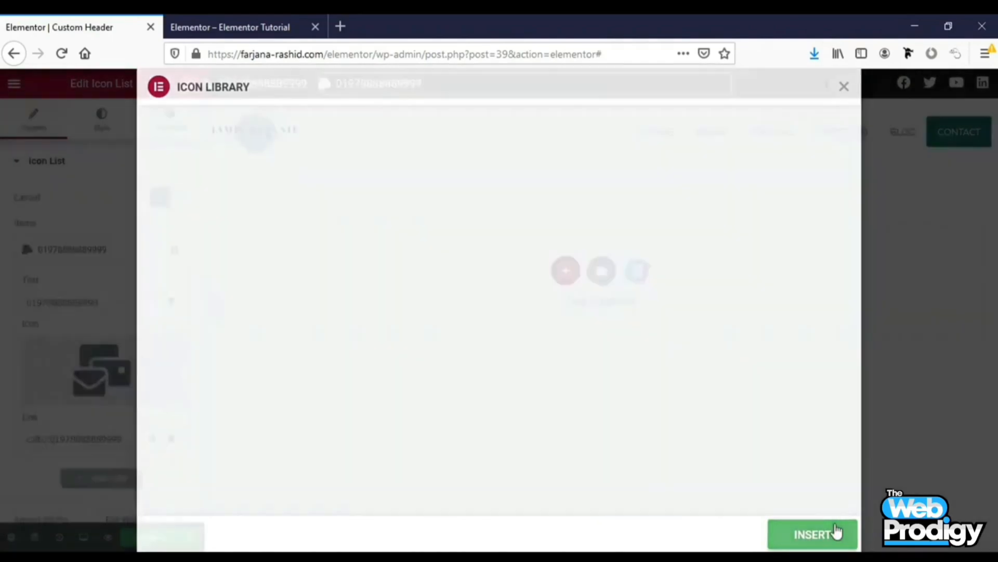
Replace the duplicated item's text with the pasted e-mail address
{"action": "left_click", "coordinate": [71, 259]}
{"action": "left_click", "coordinate": [71, 259]}
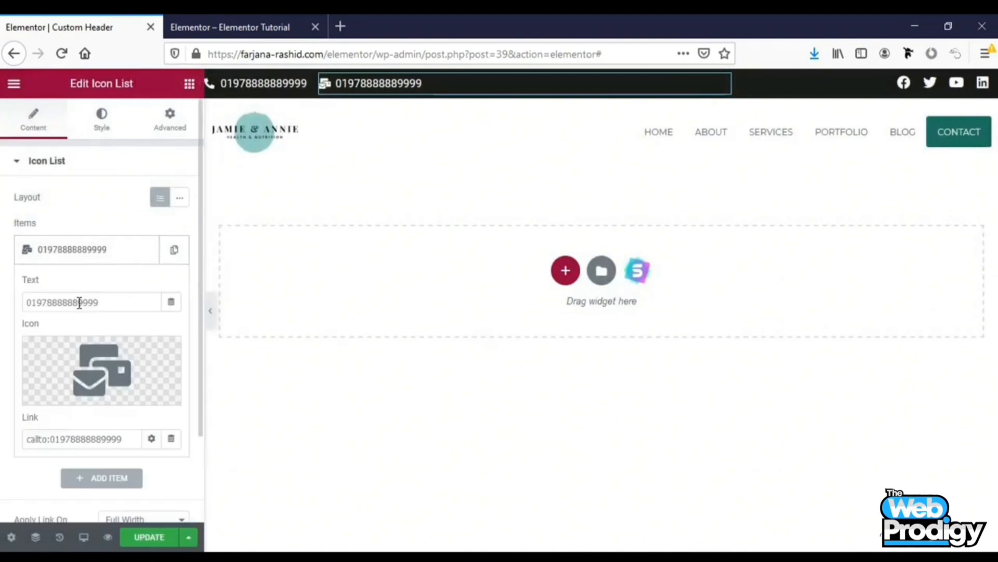
{"action": "double_click", "coordinate": [79, 302]}
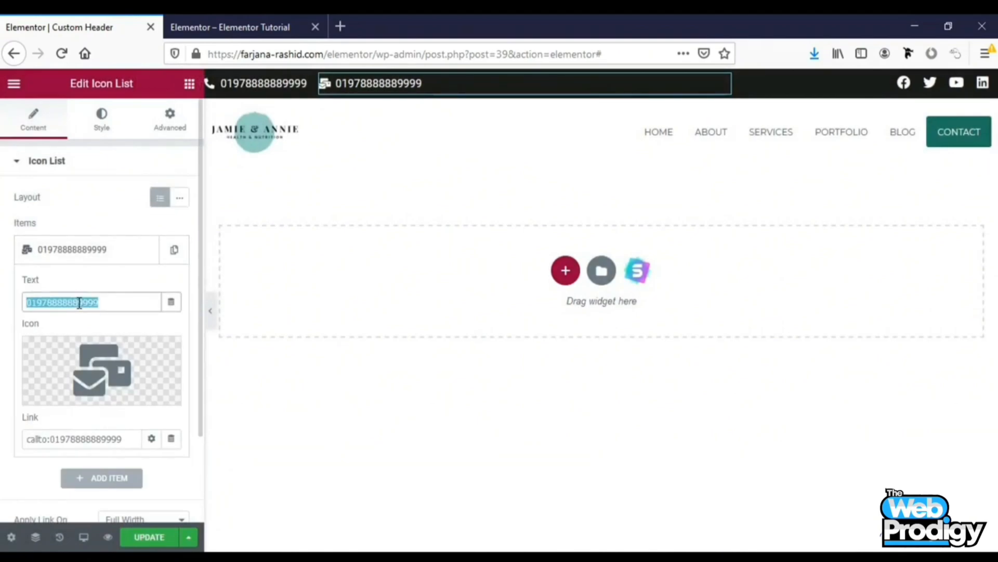
{"action": "key", "text": "ctrl+v"}
{"action": "key", "text": "ctrl+a"}
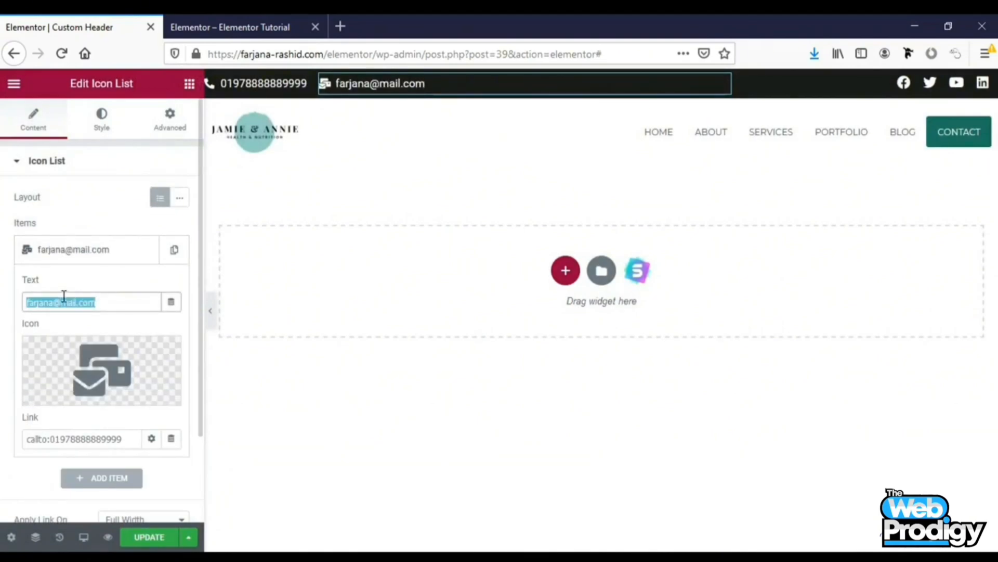
Set the e-mail item's link to mailto: followed by the pasted e-mail address
{"action": "left_click", "coordinate": [40, 441]}
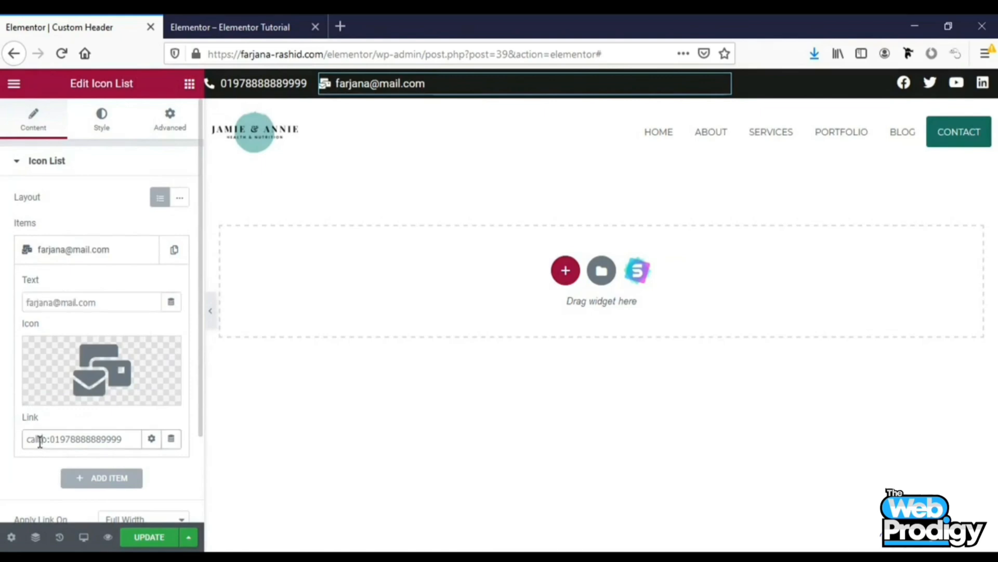
{"action": "type", "text": "mailt"}
{"action": "right_click", "coordinate": [55, 439]}
{"action": "left_click_drag", "start_coordinate": [54, 439], "coordinate": [134, 441]}
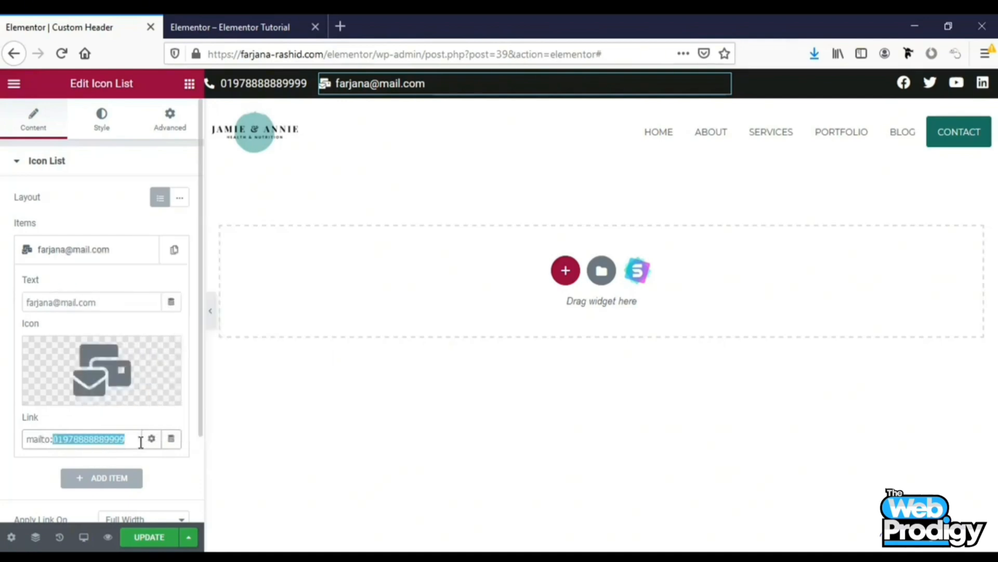
{"action": "right_click", "coordinate": [134, 441]}
{"action": "left_click", "coordinate": [176, 282]}
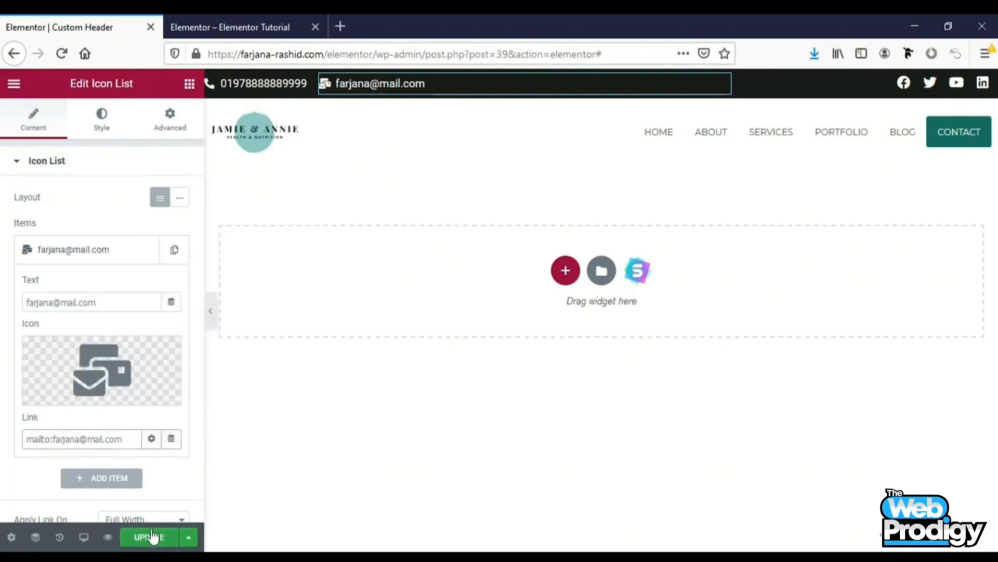
Update the header template, reload the live site to check the e-mail link, and return to the editor
{"action": "left_click", "coordinate": [149, 536]}
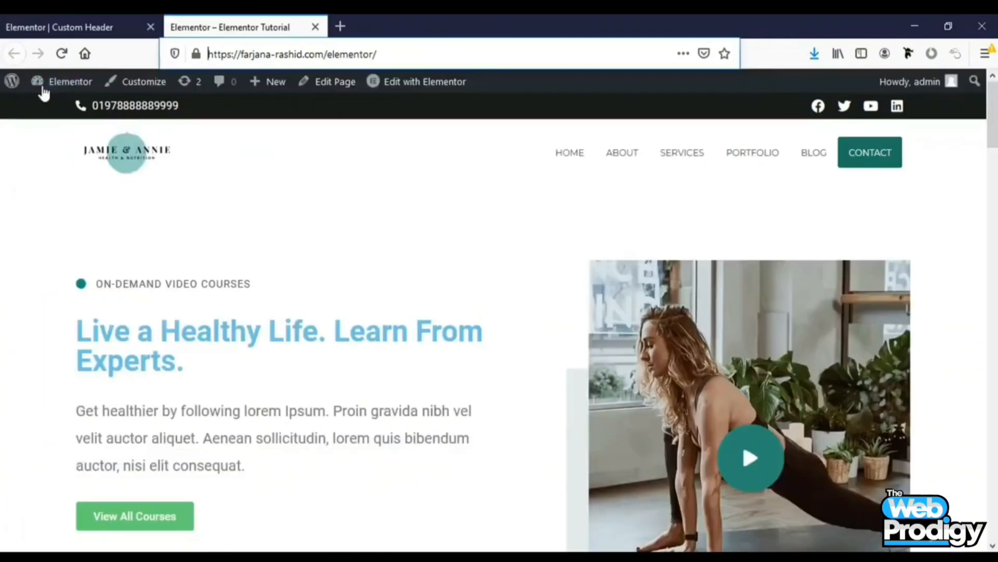
{"action": "left_click", "coordinate": [62, 54]}
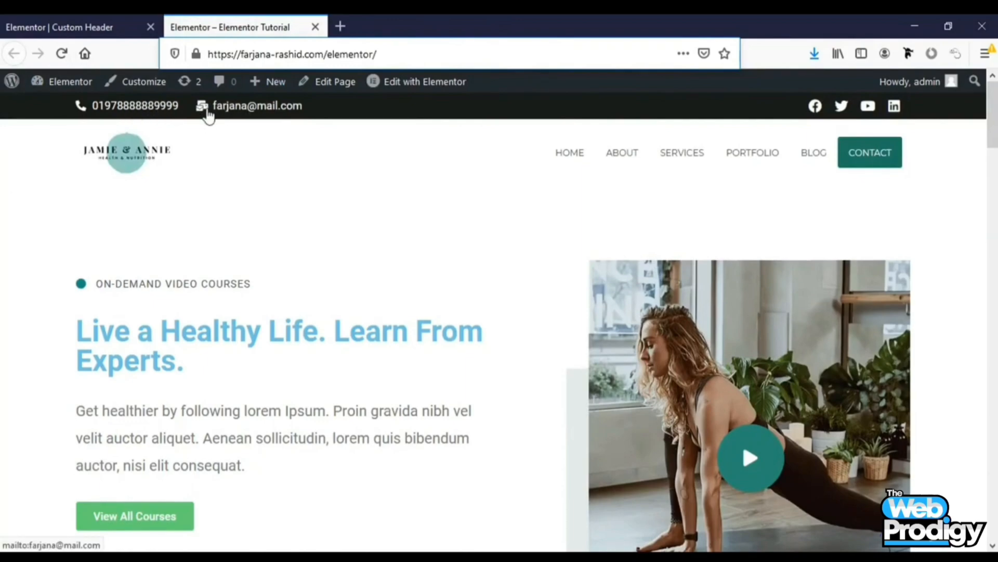
{"action": "mouse_move", "coordinate": [995, 111]}
{"action": "left_mouse_down"}
{"action": "mouse_move", "coordinate": [995, 507]}
{"action": "mouse_move", "coordinate": [995, 104]}
{"action": "left_mouse_up"}
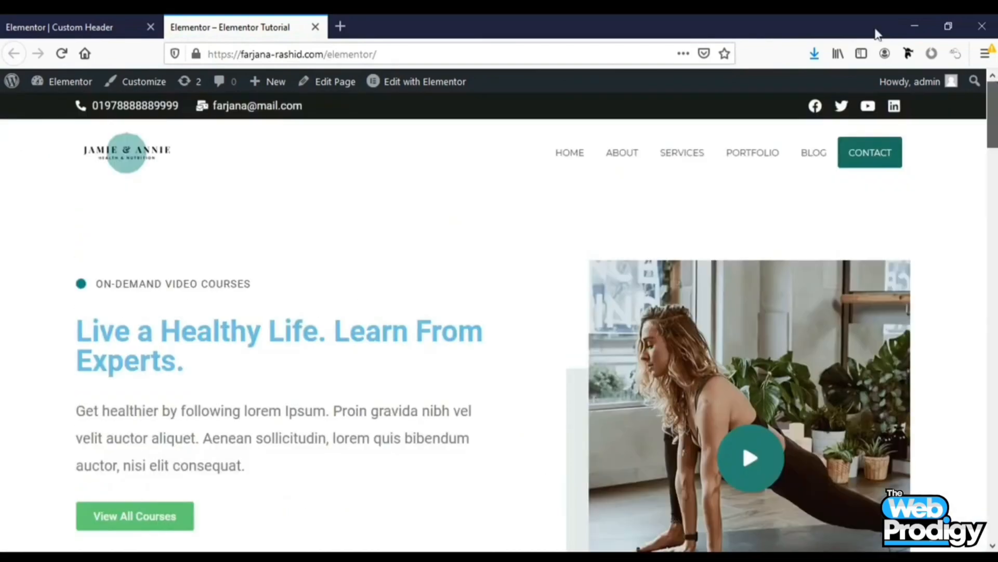
{"action": "left_click", "coordinate": [29, 27]}
Exit to the dashboard and publish a new Header Footer & Blocks template titled Footer with template type Footer
{"action": "left_click", "coordinate": [14, 85]}
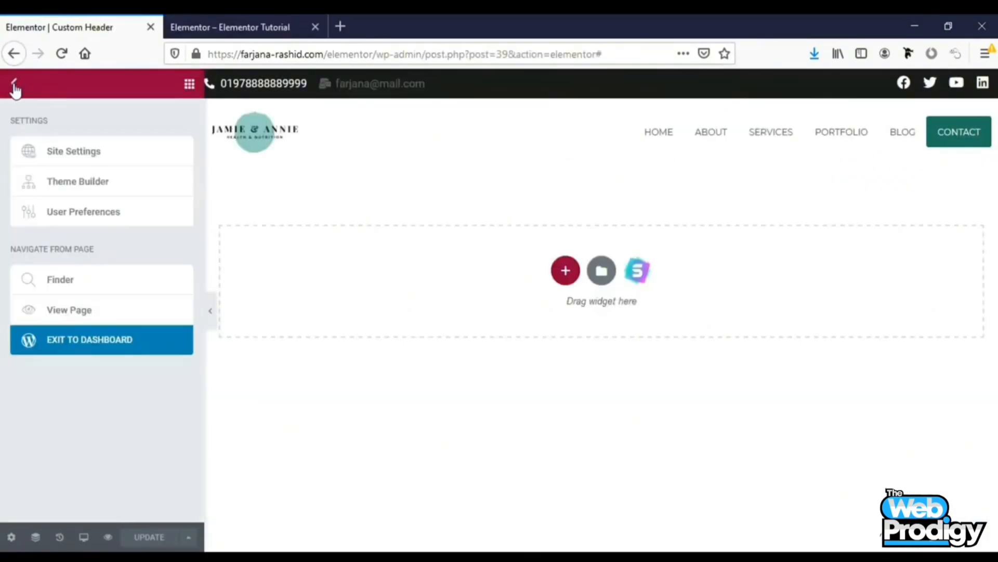
{"action": "left_click", "coordinate": [96, 346]}
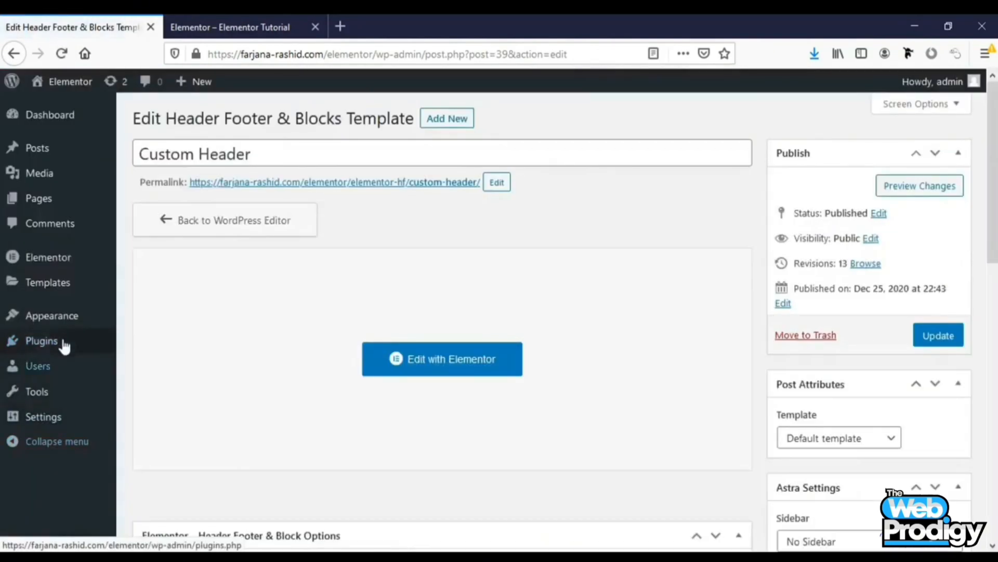
{"action": "mouse_move", "coordinate": [68, 331]}
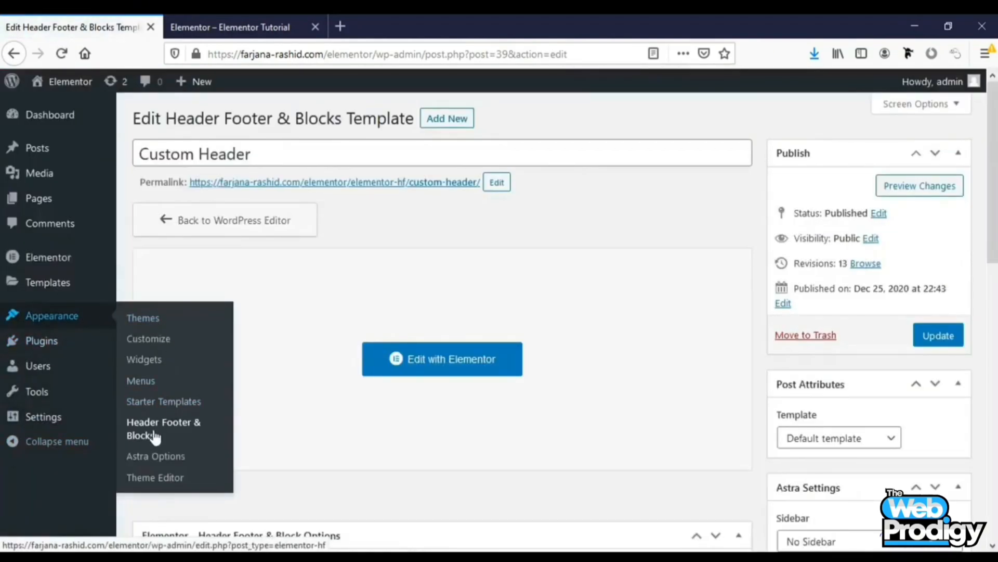
{"action": "left_click", "coordinate": [170, 438]}
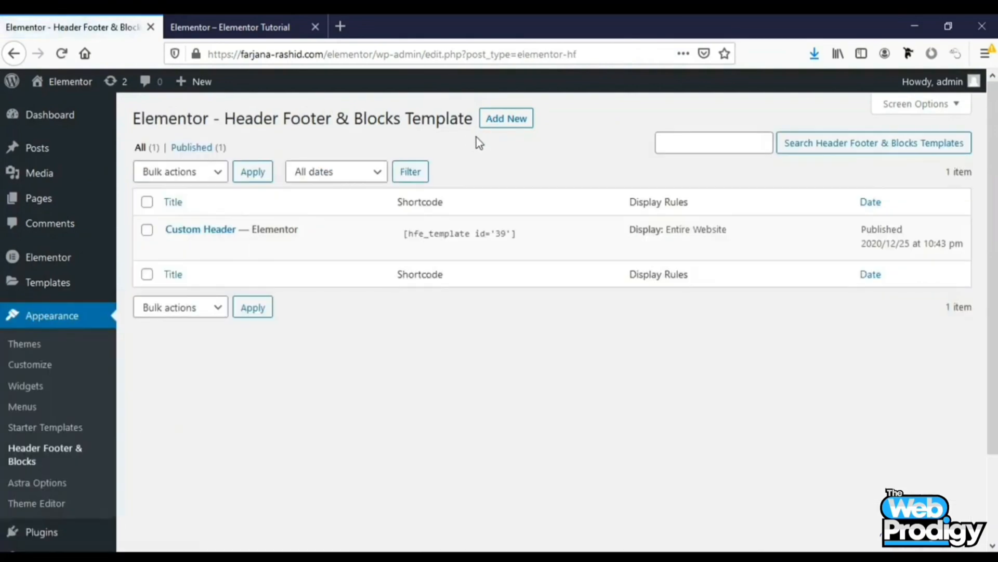
{"action": "left_click", "coordinate": [499, 130]}
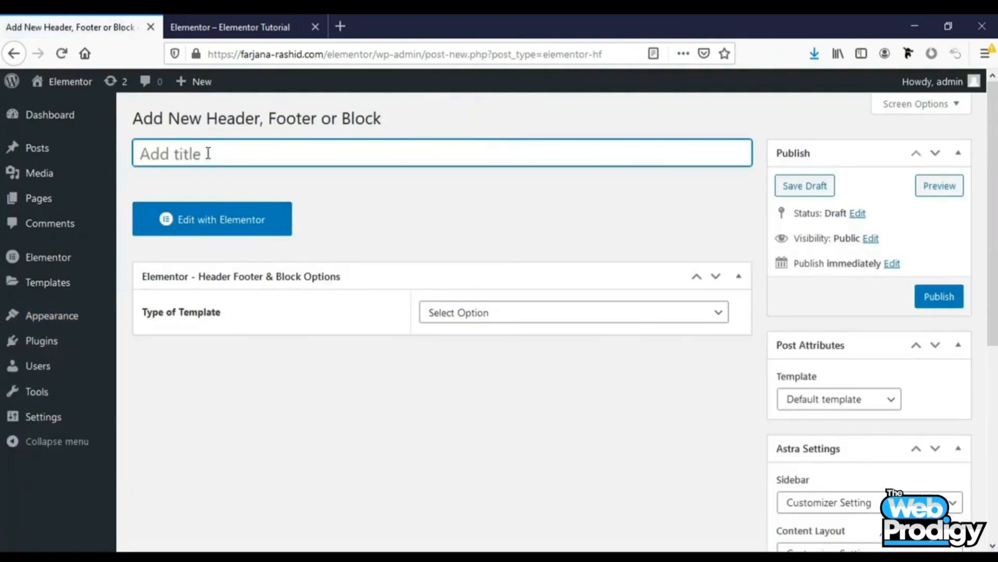
{"action": "type", "text": "Footer"}
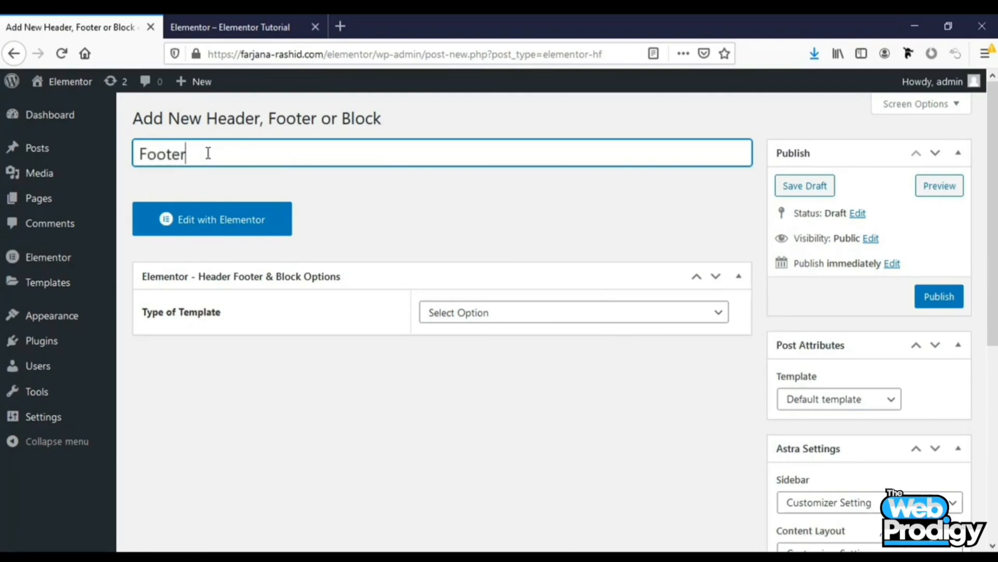
{"action": "left_click", "coordinate": [476, 313]}
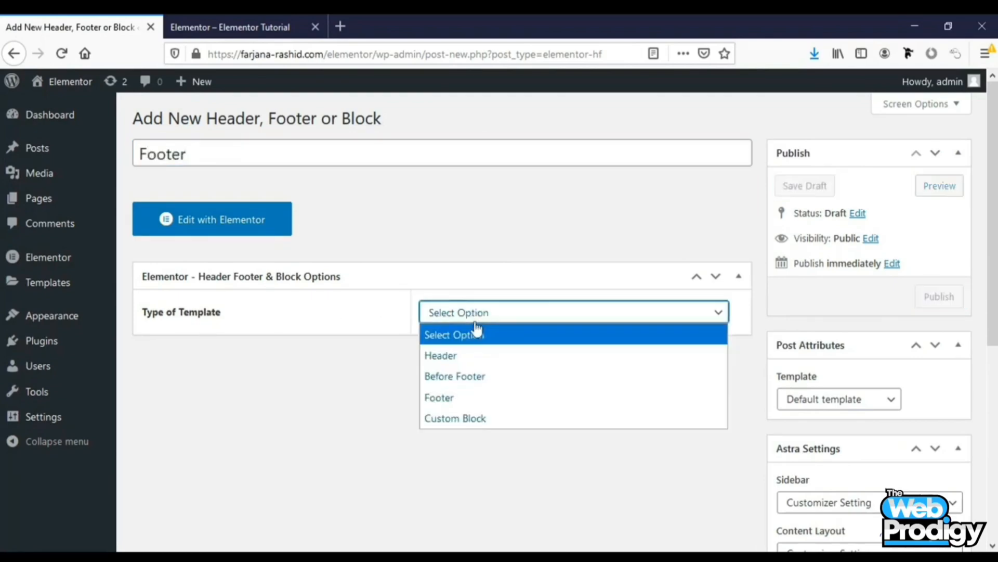
{"action": "left_click", "coordinate": [446, 400]}
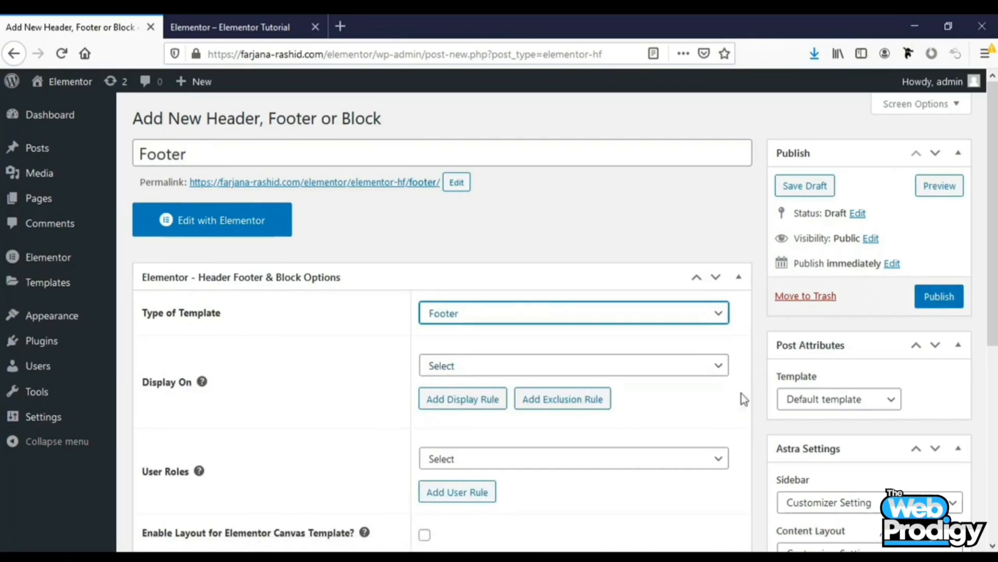
{"action": "left_click", "coordinate": [949, 298]}
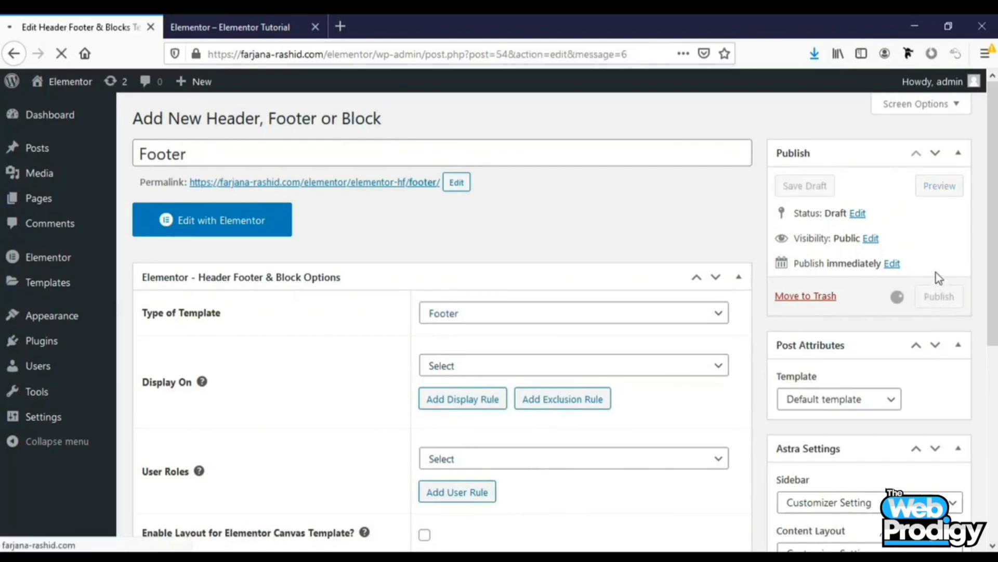
Open the Footer template in Elementor and add a two-column section
{"action": "left_click", "coordinate": [240, 266]}
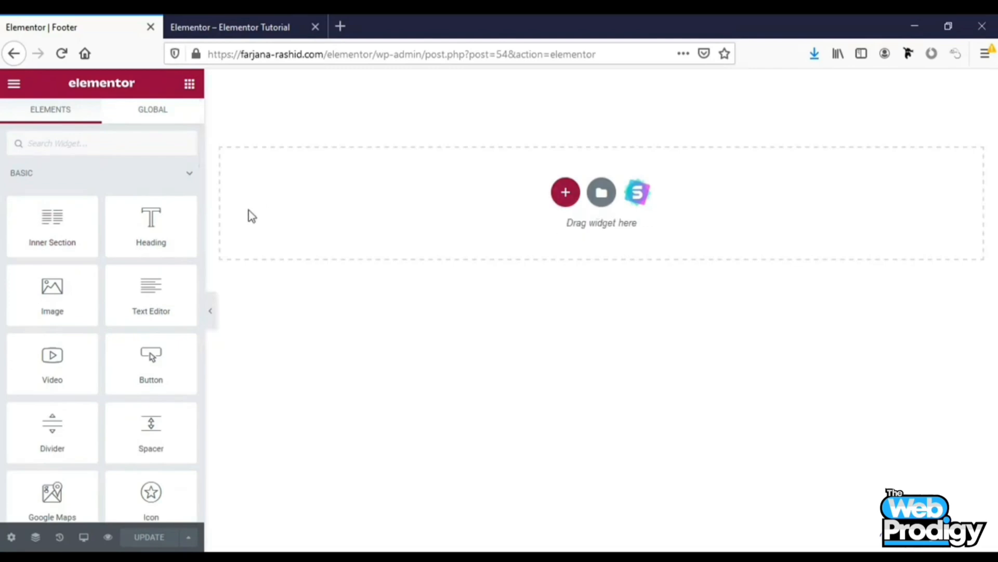
{"action": "left_click", "coordinate": [568, 195]}
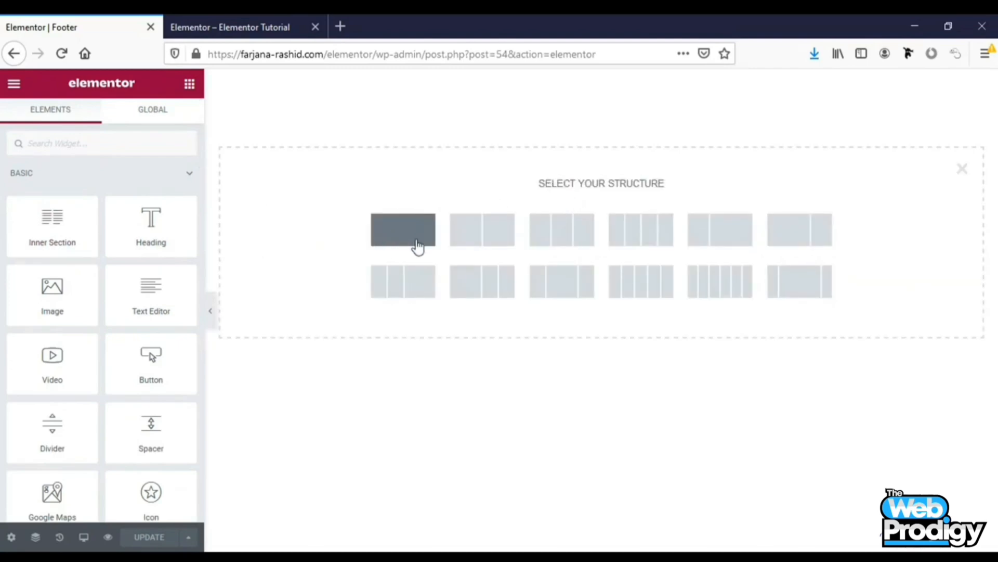
{"action": "left_click", "coordinate": [466, 233]}
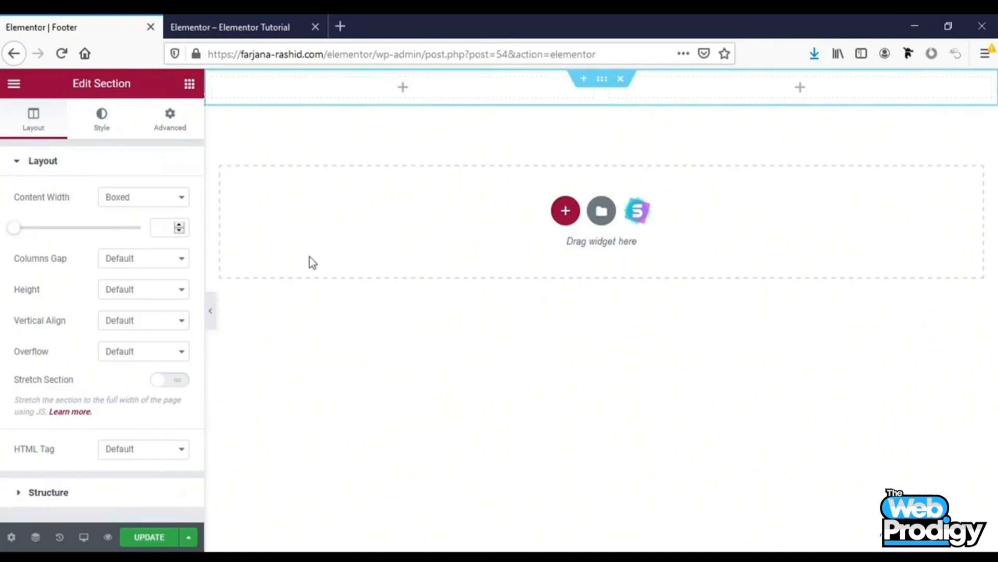
Add a Text Editor widget to the section's left column
{"action": "left_click", "coordinate": [189, 84]}
{"action": "left_click_drag", "start_coordinate": [161, 301], "coordinate": [408, 93]}
{"action": "key", "text": "ctrl+Tab"}
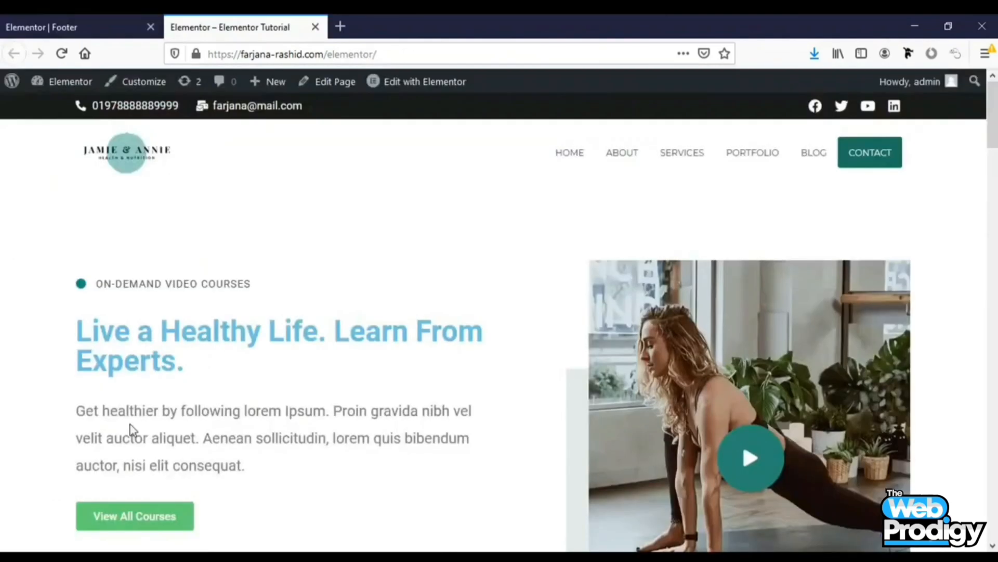
{"action": "left_click", "coordinate": [85, 15]}
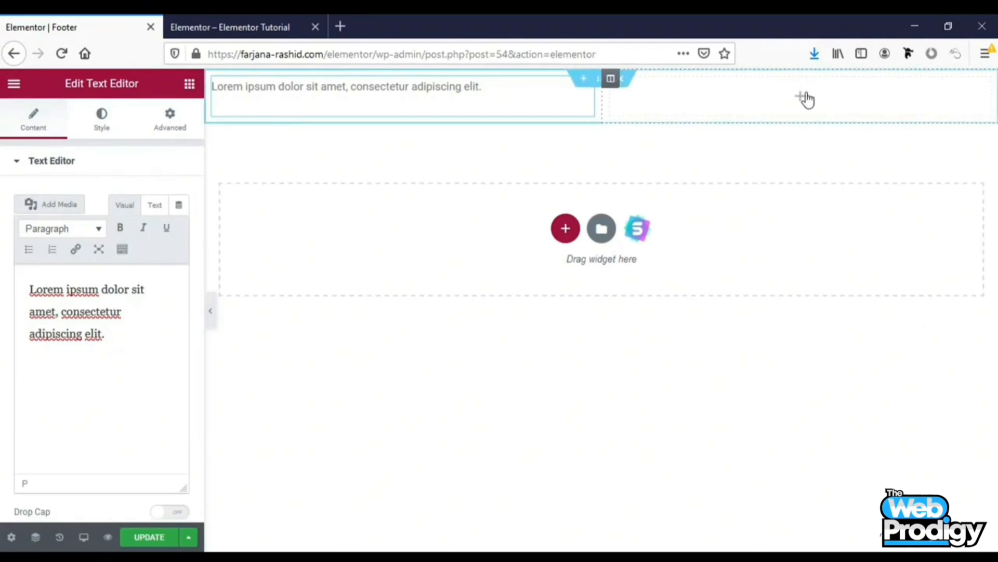
Add a Social Icons widget to the right column and align it to the right
{"action": "left_click", "coordinate": [805, 99]}
{"action": "left_click", "coordinate": [77, 146]}
{"action": "type", "text": "soc"}
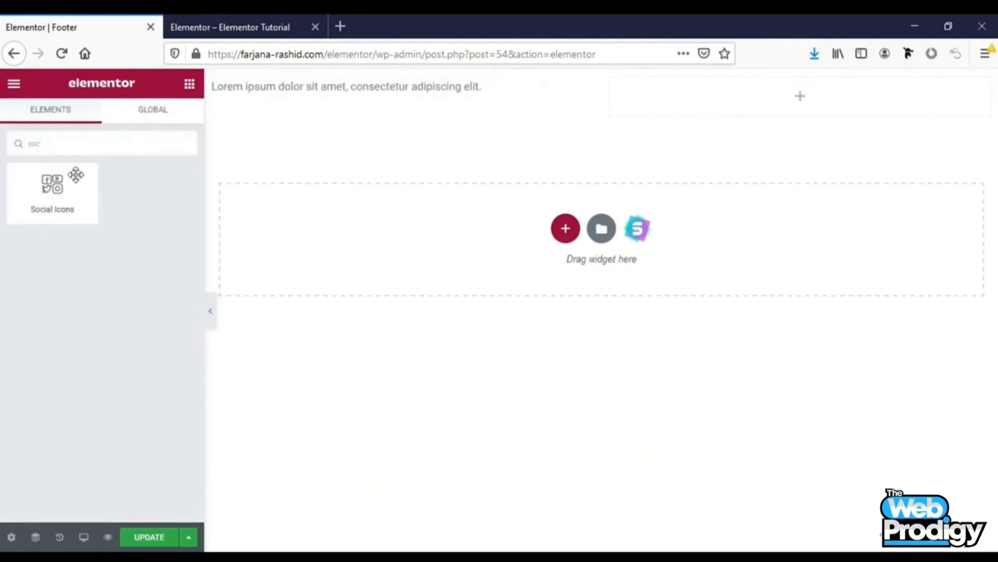
{"action": "left_click_drag", "start_coordinate": [76, 175], "coordinate": [785, 100]}
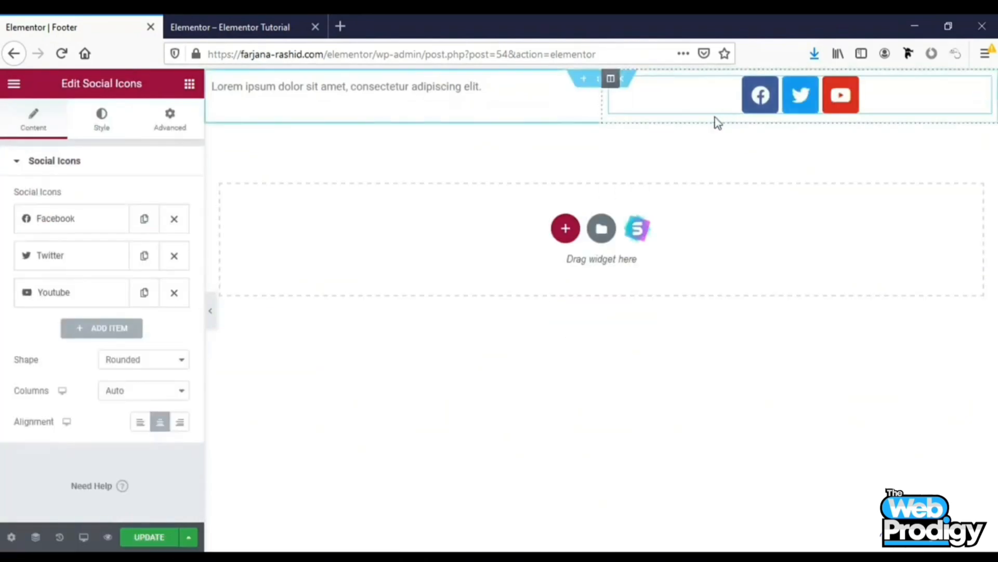
{"action": "left_click", "coordinate": [181, 427]}
Give the footer section a classic background colour of #0C0B0B
{"action": "left_click", "coordinate": [510, 111]}
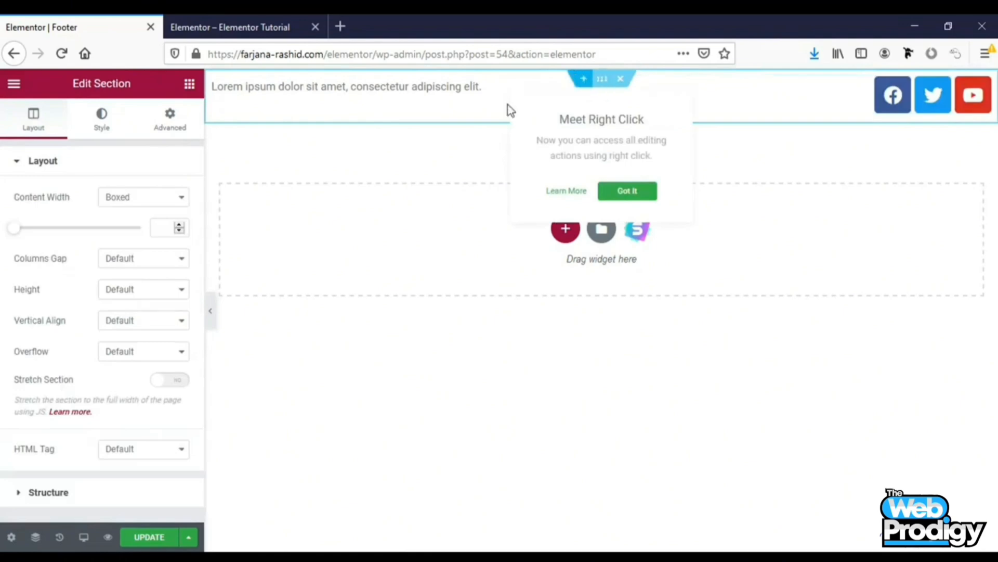
{"action": "left_click", "coordinate": [103, 125]}
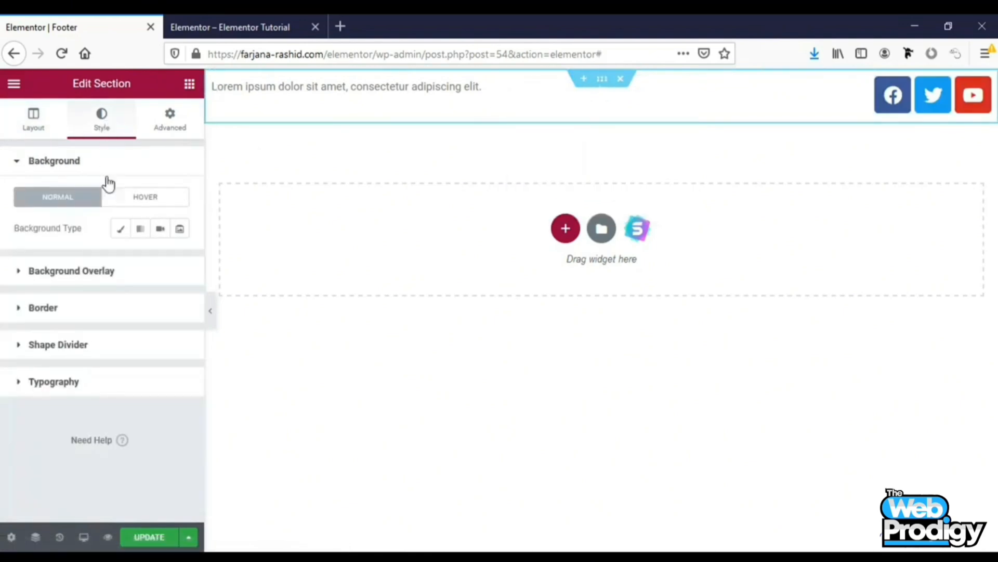
{"action": "left_click", "coordinate": [123, 230]}
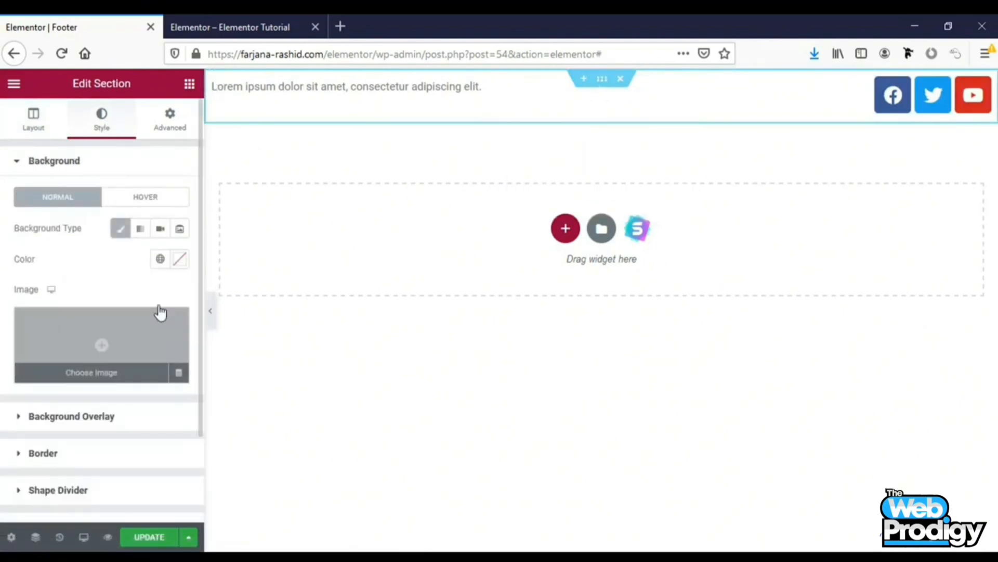
{"action": "left_click", "coordinate": [161, 260]}
{"action": "left_click", "coordinate": [181, 260]}
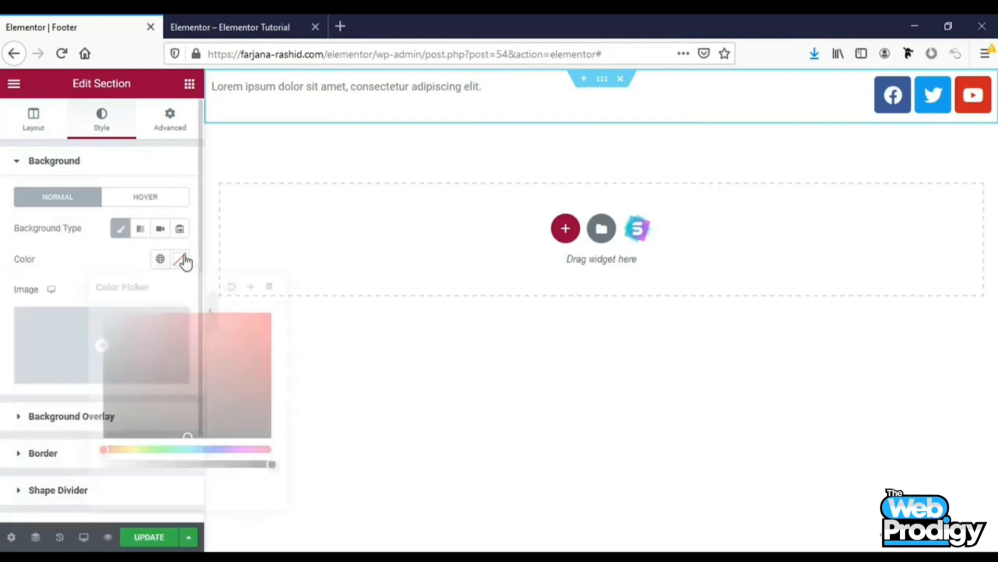
{"action": "left_click", "coordinate": [113, 432]}
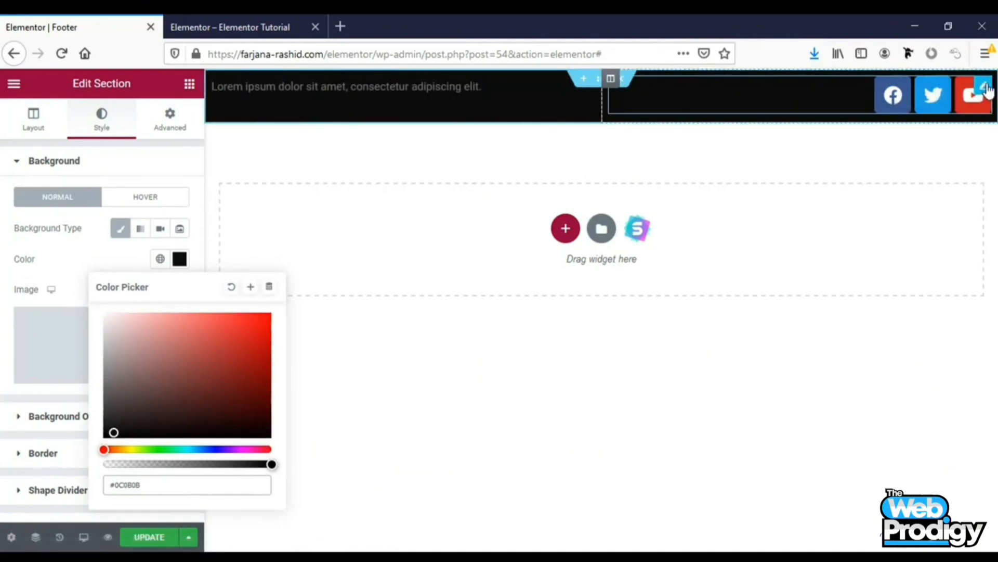
Reduce the social icons' size to 14
{"action": "left_click", "coordinate": [935, 101]}
{"action": "left_click", "coordinate": [99, 125]}
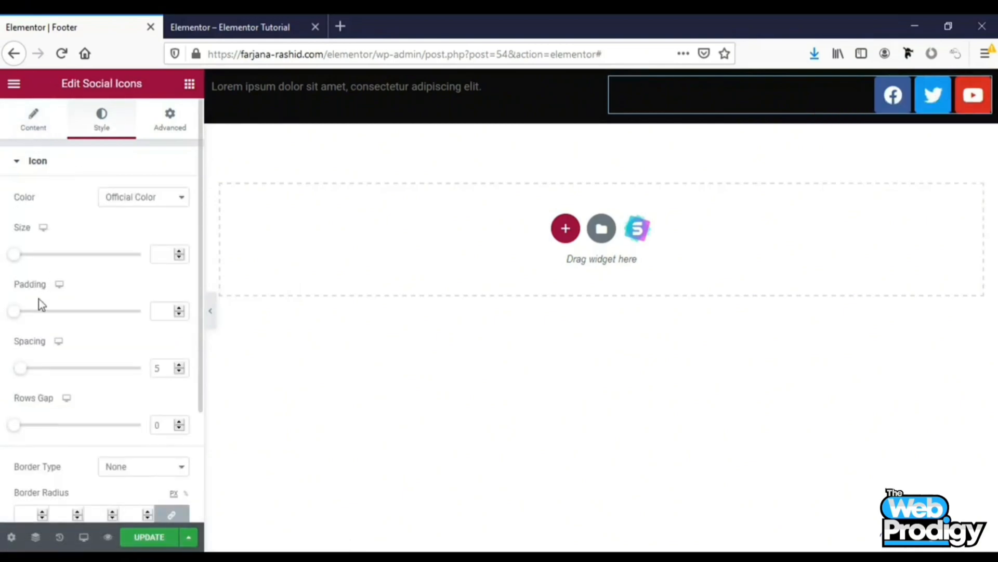
{"action": "mouse_move", "coordinate": [19, 257]}
{"action": "left_mouse_down"}
{"action": "mouse_move", "coordinate": [38, 263]}
{"action": "mouse_move", "coordinate": [18, 261]}
{"action": "left_mouse_up"}
Set the social icons' colour to Custom with a transparent white primary colour
{"action": "left_click", "coordinate": [130, 198]}
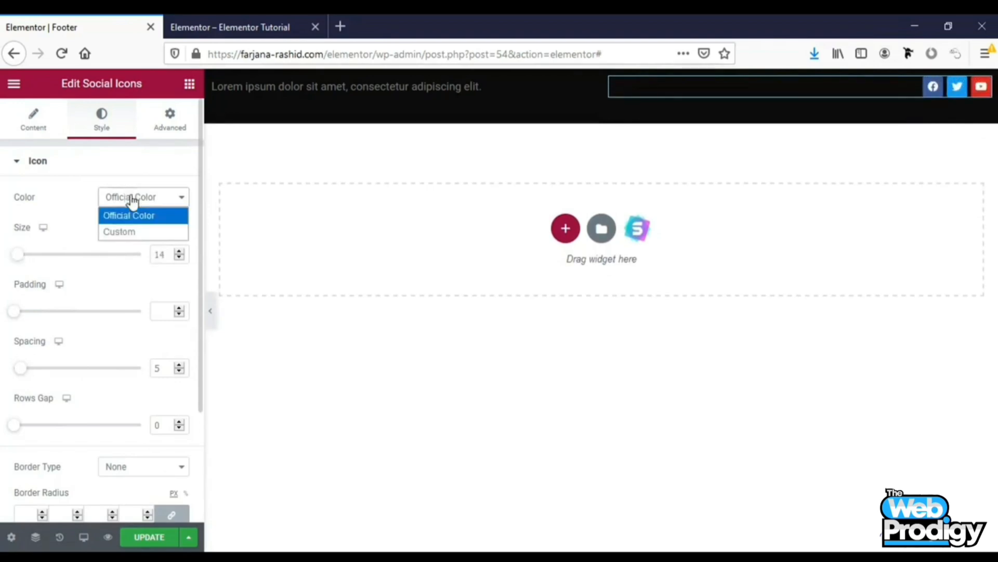
{"action": "left_click", "coordinate": [131, 234]}
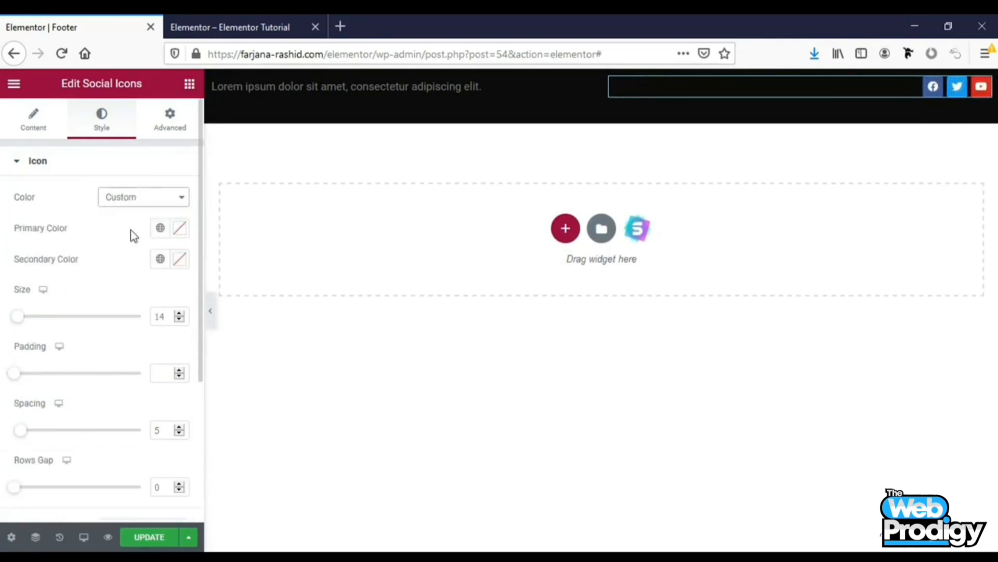
{"action": "left_click", "coordinate": [160, 229]}
{"action": "left_click", "coordinate": [72, 400]}
{"action": "right_click", "coordinate": [74, 403]}
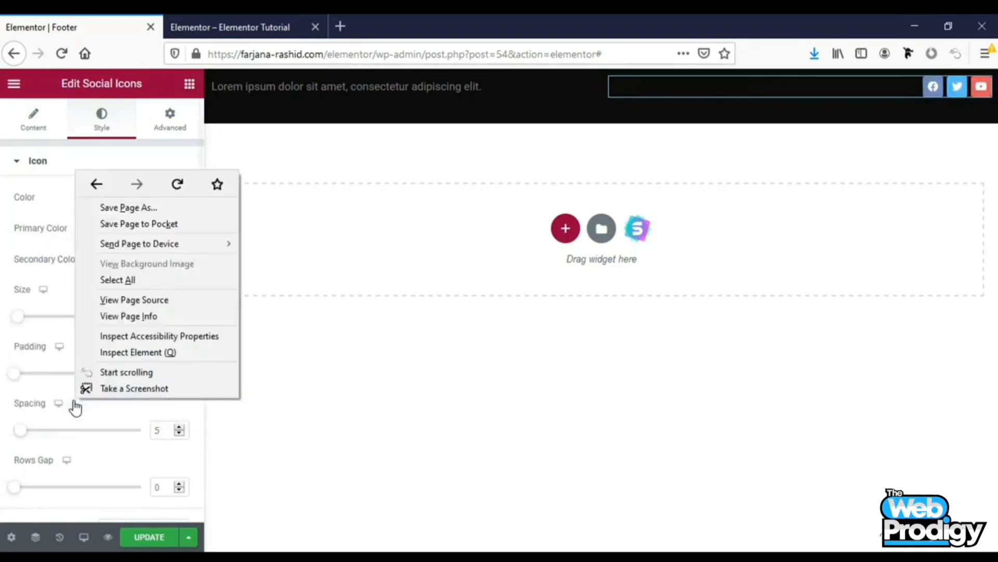
{"action": "left_click", "coordinate": [50, 190]}
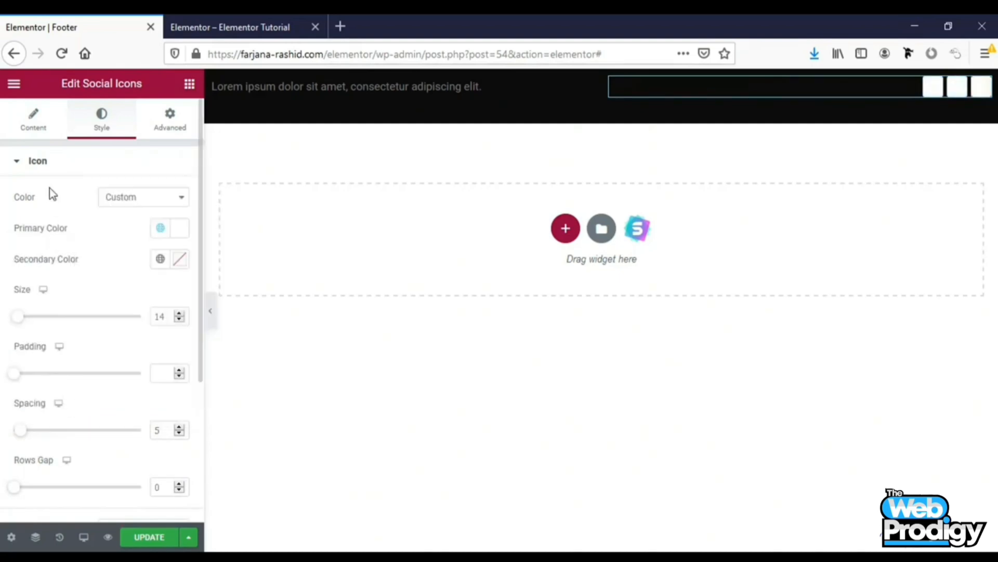
{"action": "left_click", "coordinate": [160, 229]}
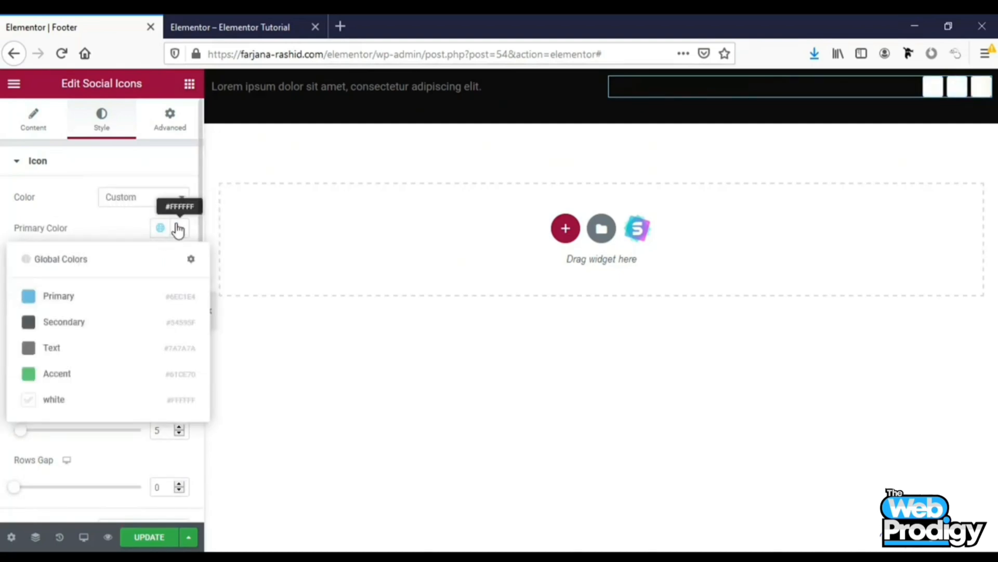
{"action": "left_click", "coordinate": [178, 226]}
{"action": "left_click_drag", "start_coordinate": [138, 434], "coordinate": [86, 447]}
{"action": "left_click", "coordinate": [80, 216]}
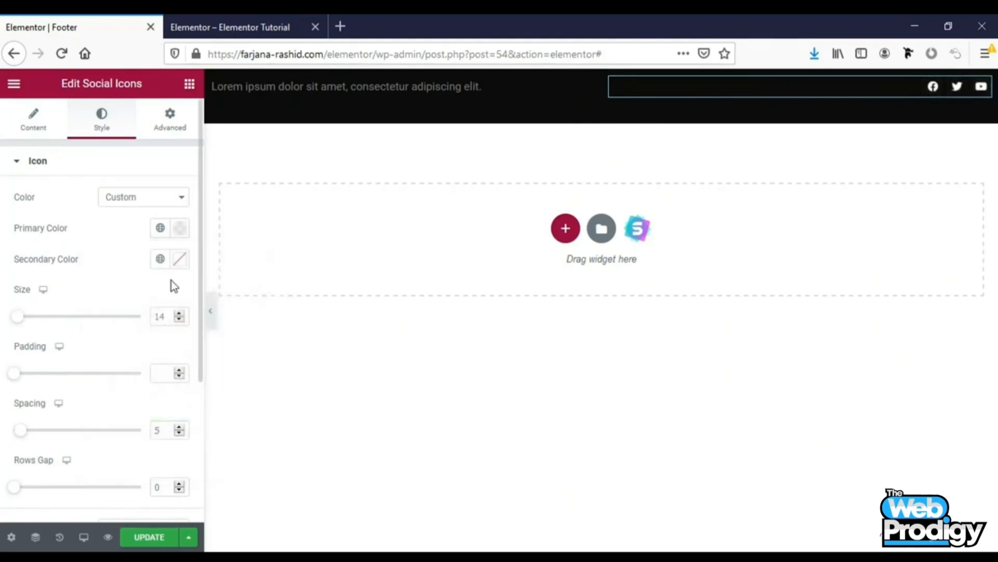
{"action": "left_click", "coordinate": [160, 259]}
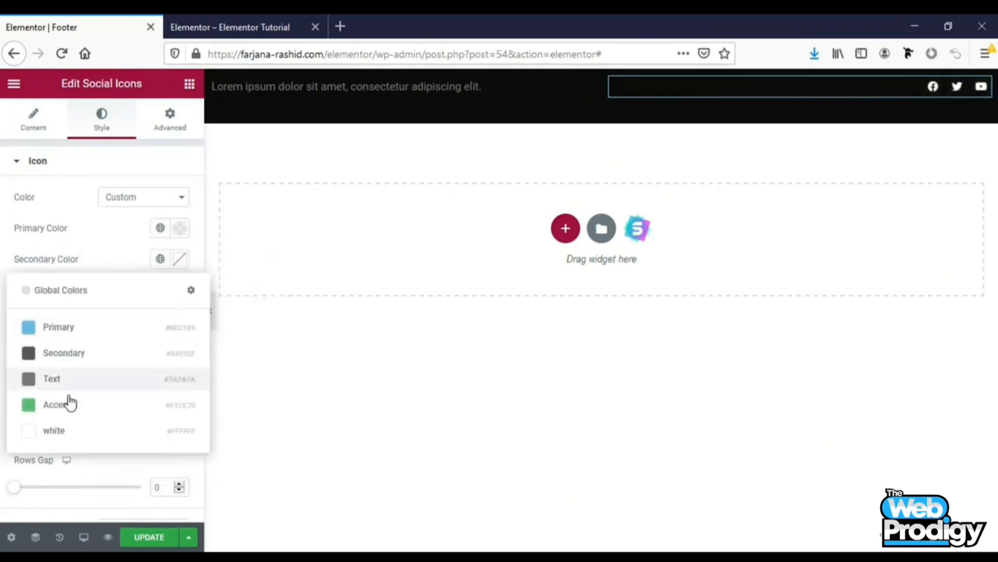
{"action": "left_click", "coordinate": [94, 236]}
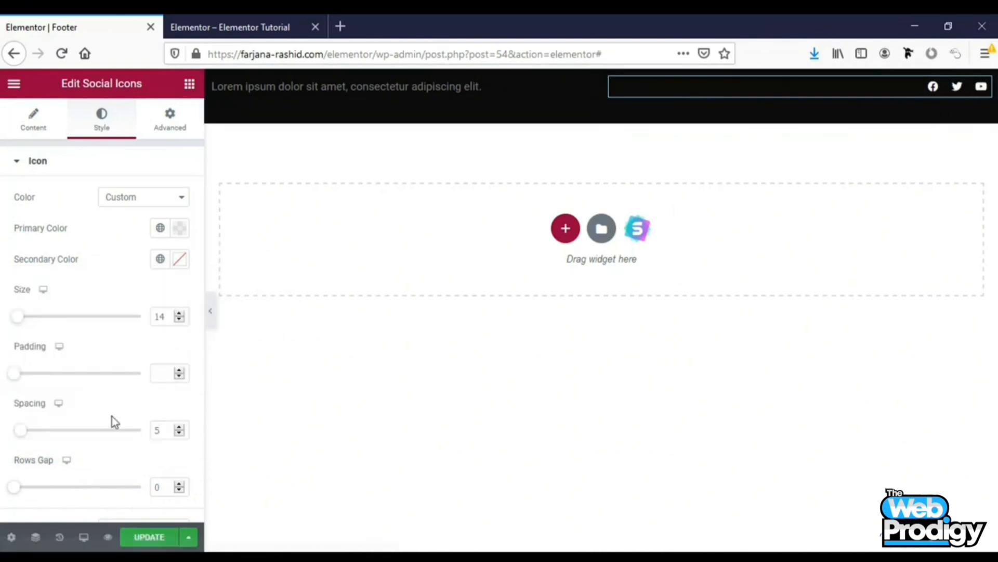
Set the social icons' size to 16 and their spacing to 0
{"action": "left_click_drag", "start_coordinate": [24, 320], "coordinate": [23, 319]}
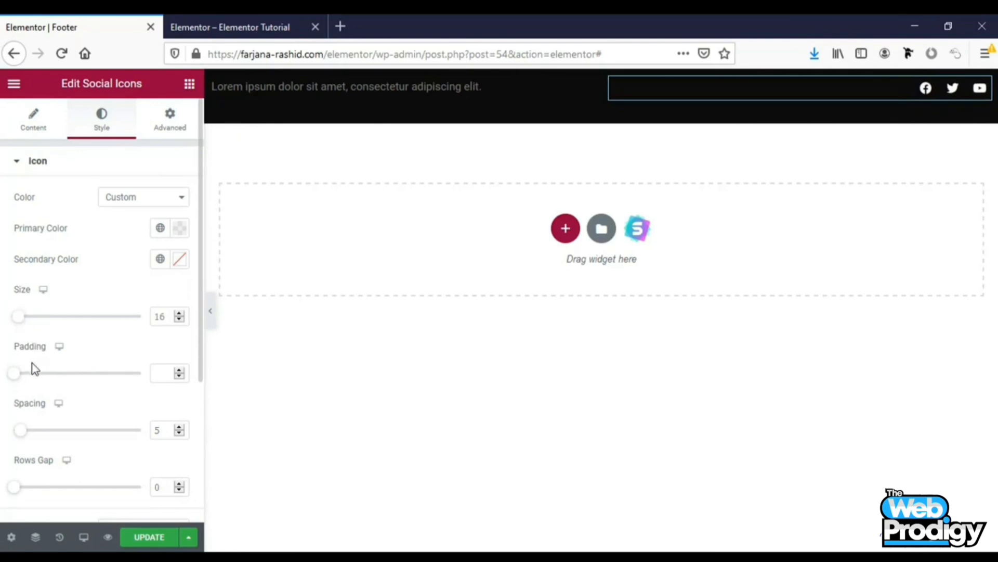
{"action": "left_click_drag", "start_coordinate": [26, 439], "coordinate": [12, 438]}
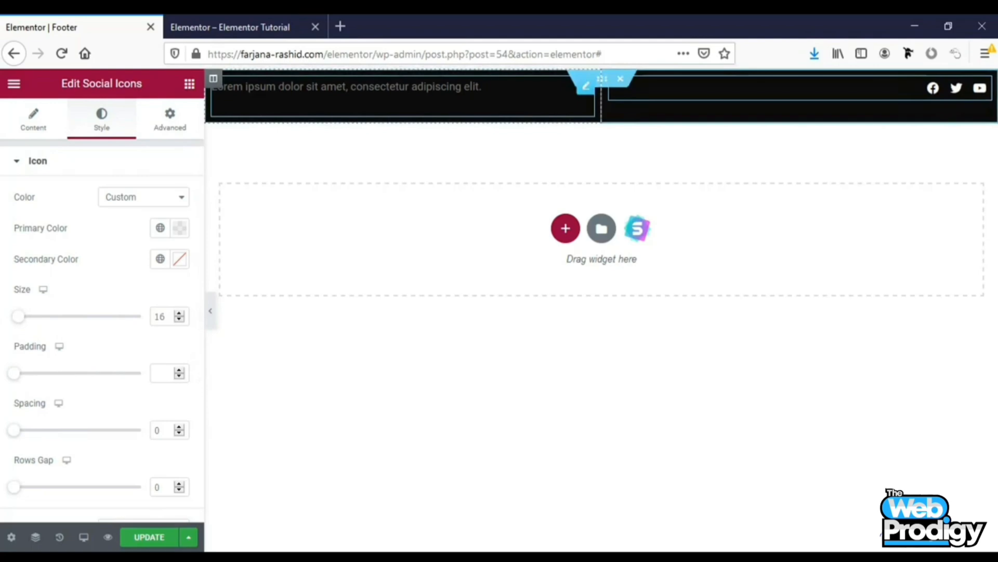
Set the footer text widget's text colour to the global white colour
{"action": "left_click", "coordinate": [347, 87]}
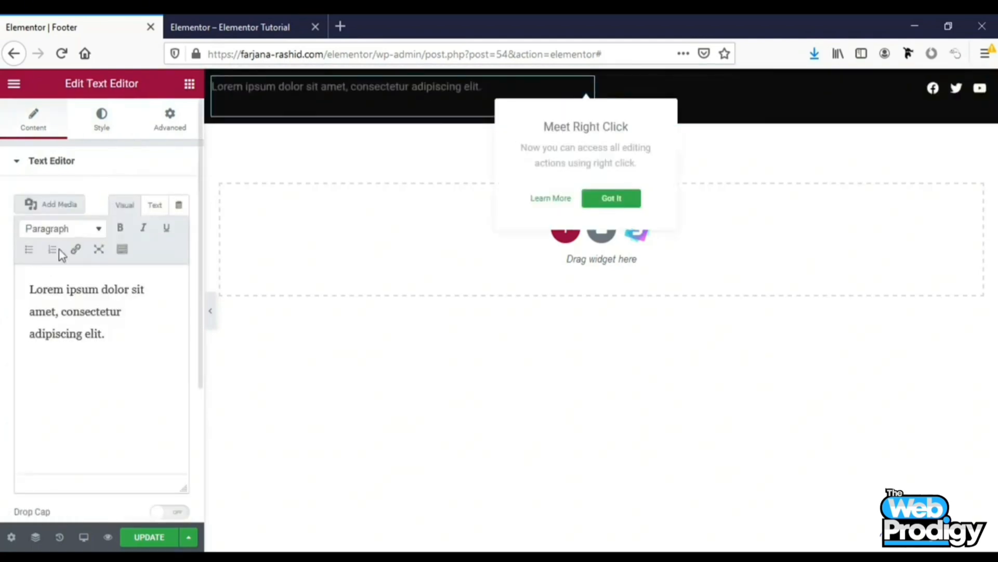
{"action": "left_click", "coordinate": [106, 123]}
{"action": "left_click", "coordinate": [158, 229]}
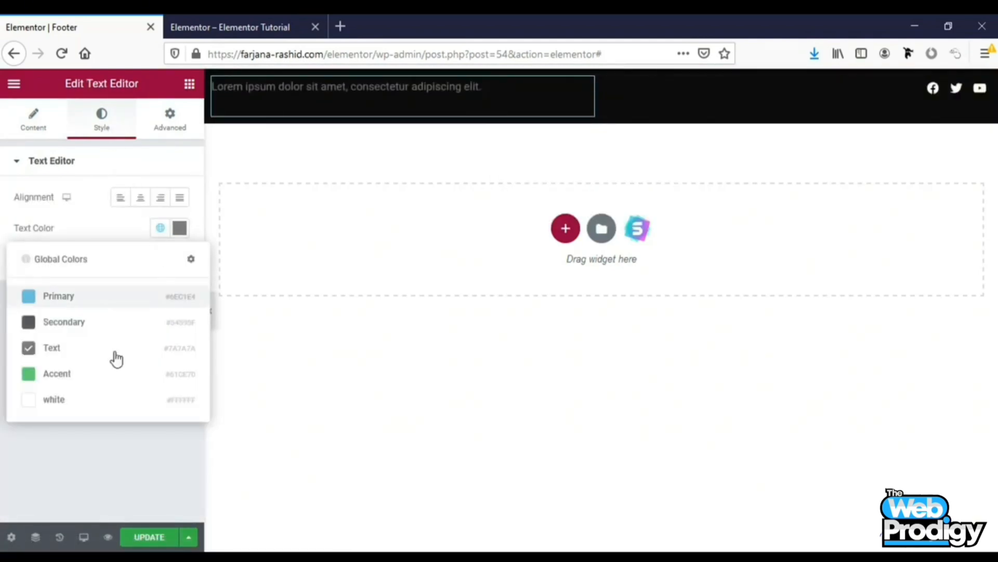
{"action": "left_click", "coordinate": [48, 398]}
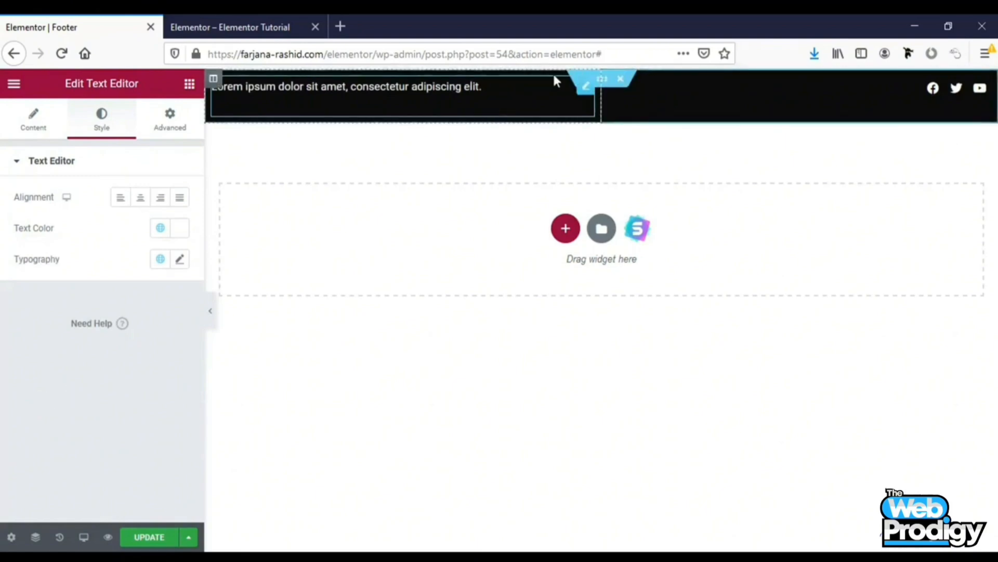
Set the vertical alignment of both footer columns to Middle
{"action": "left_click", "coordinate": [214, 79]}
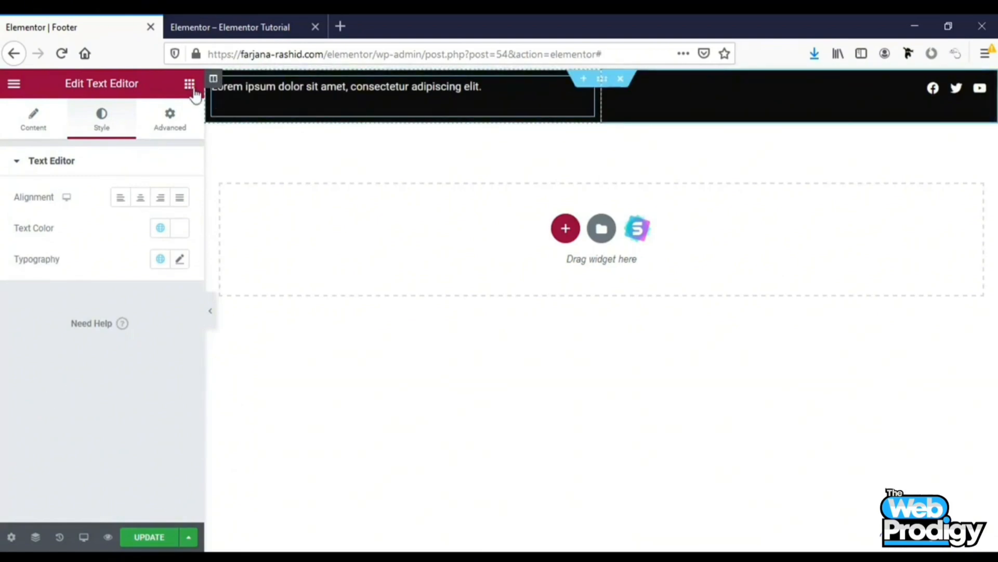
{"action": "left_click", "coordinate": [120, 229]}
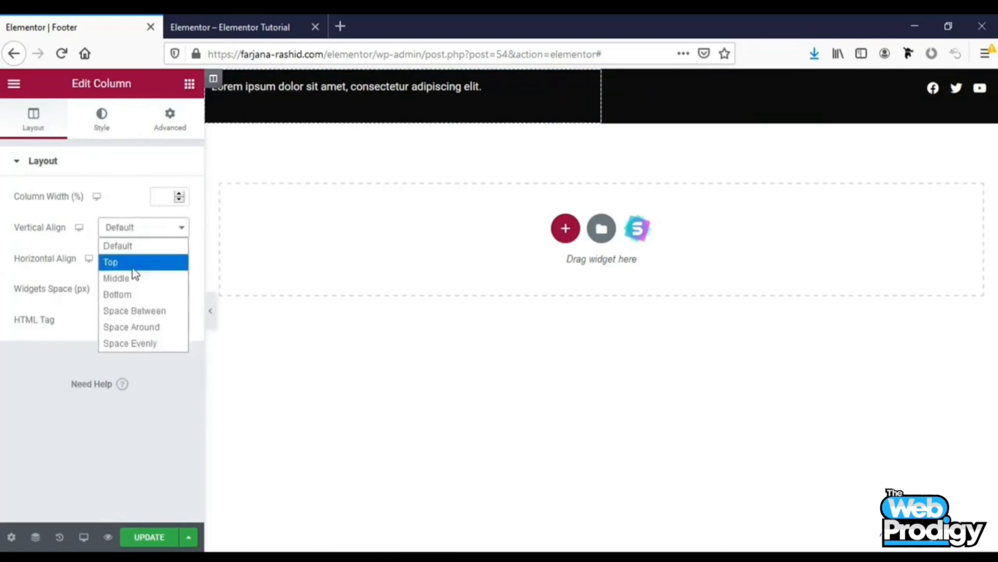
{"action": "left_click", "coordinate": [133, 279]}
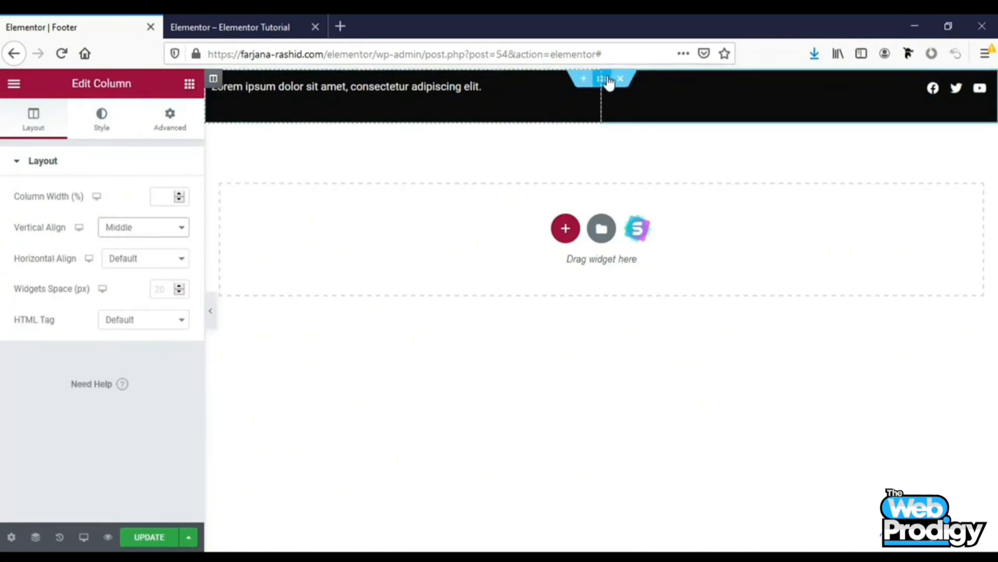
{"action": "left_click", "coordinate": [611, 79]}
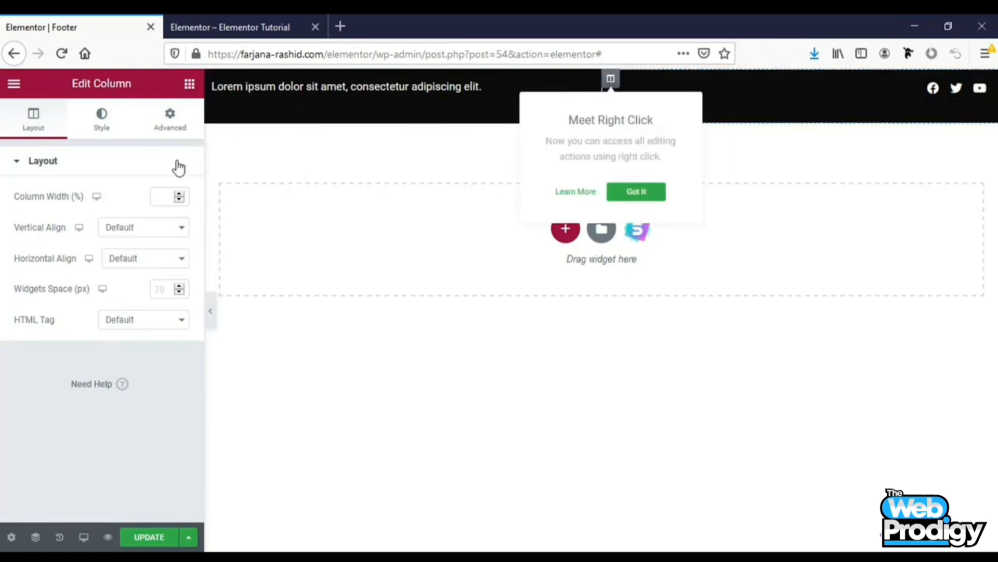
{"action": "left_click", "coordinate": [133, 229]}
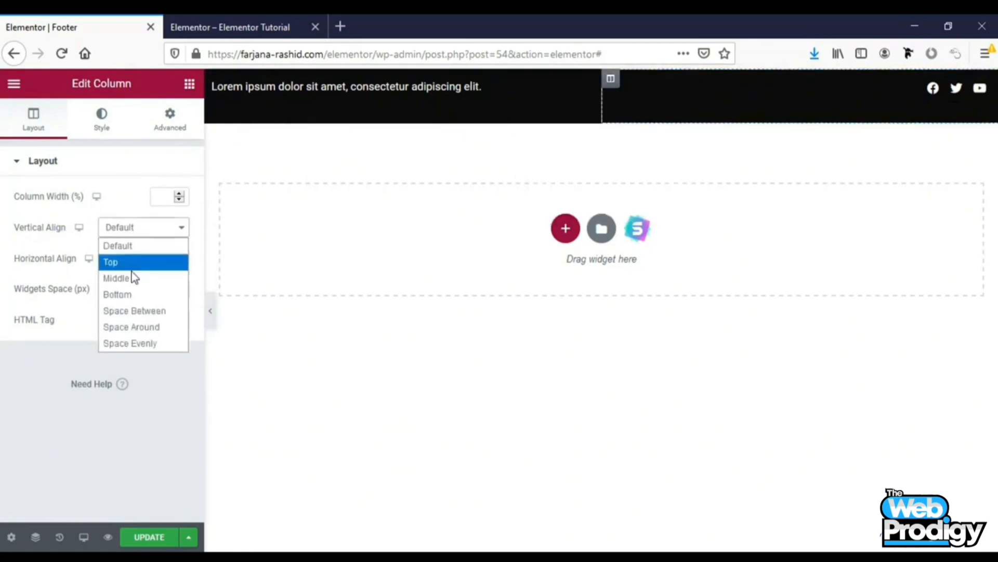
{"action": "left_click", "coordinate": [120, 279]}
{"action": "left_click", "coordinate": [602, 78]}
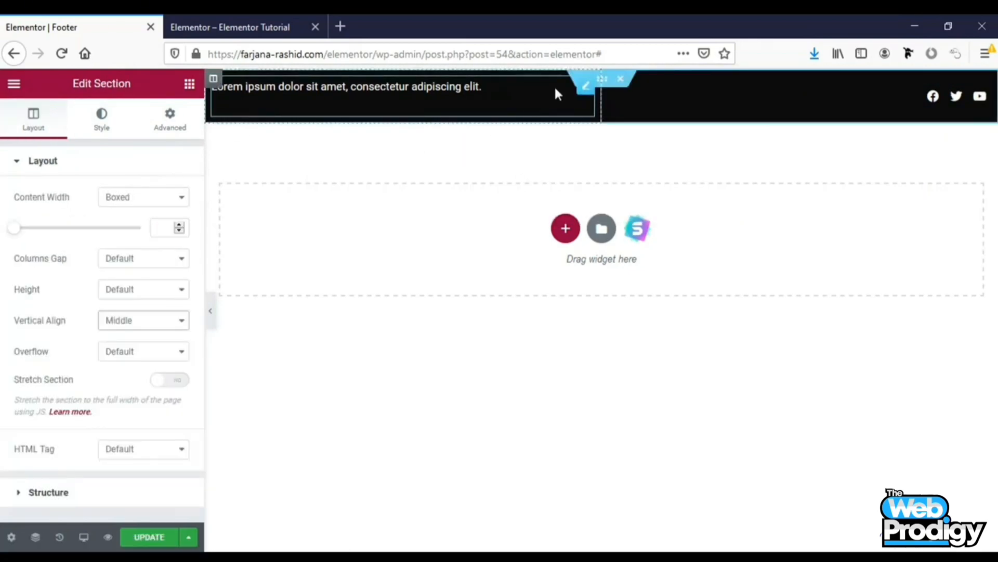
Give the footer text widget a bottom margin of -25 px
{"action": "left_click", "coordinate": [587, 89]}
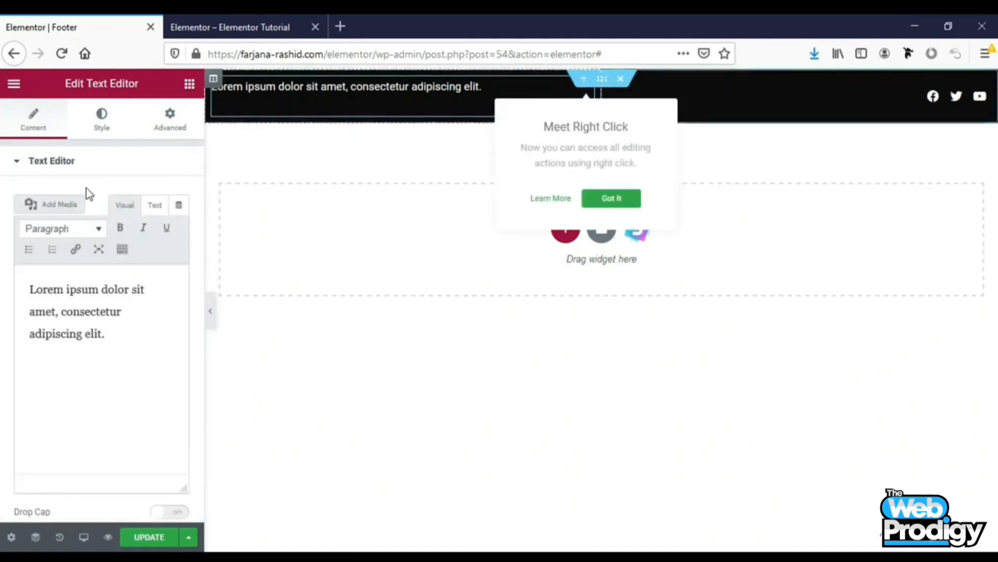
{"action": "left_click", "coordinate": [161, 124]}
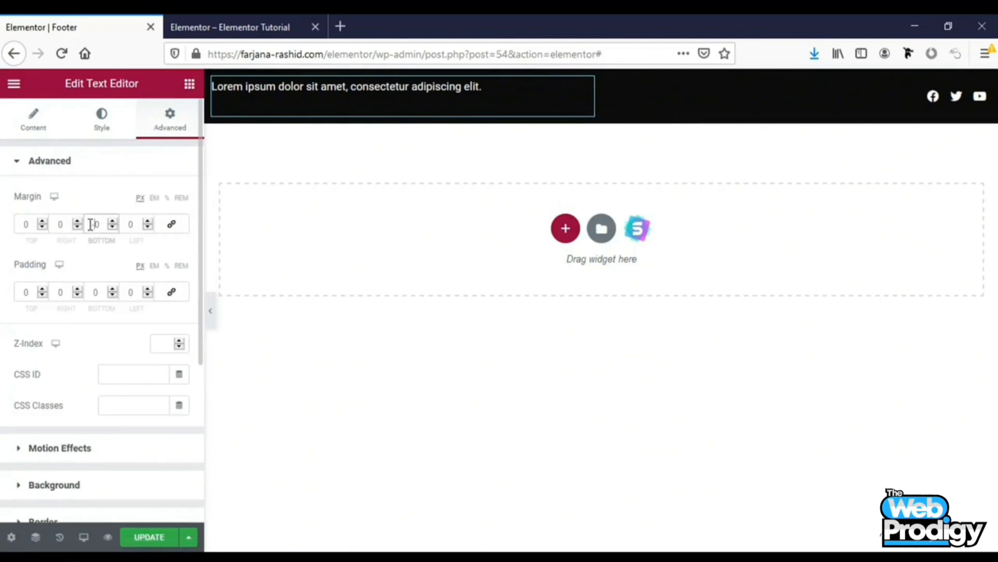
{"action": "type", "text": "20"}
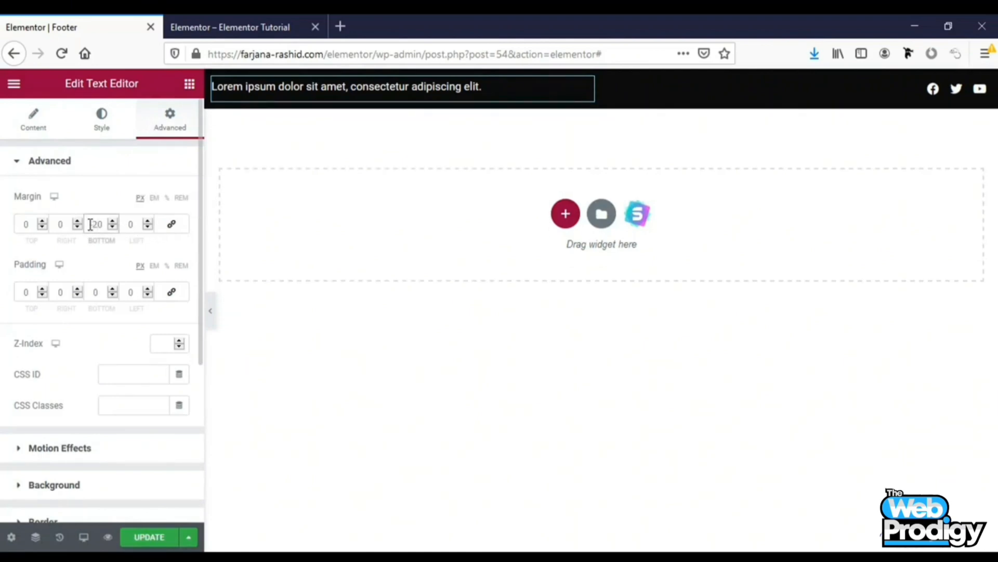
{"action": "key", "text": "Down"}
{"action": "key", "text": "Down"}
{"action": "key", "text": "Down"}
{"action": "key", "text": "Down"}
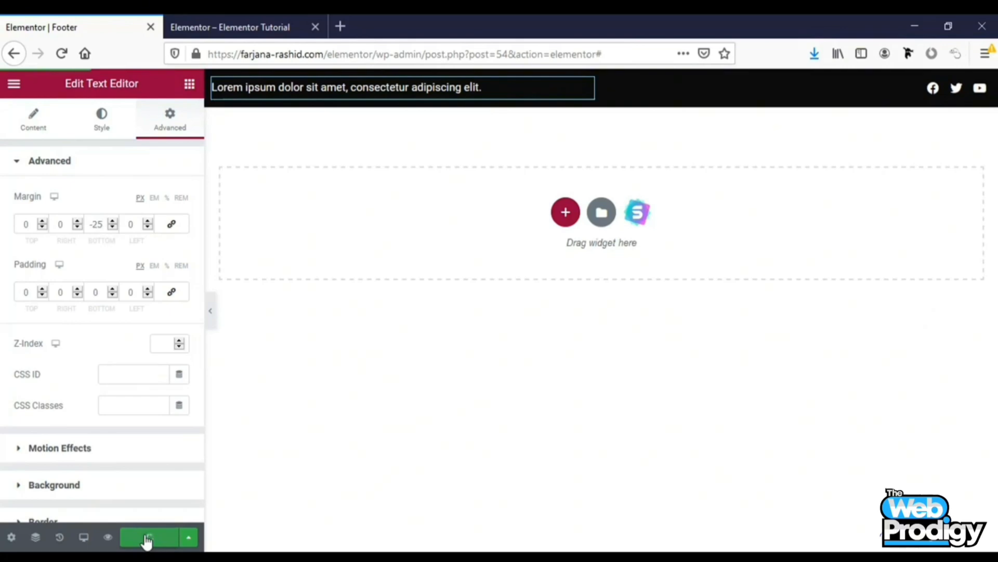
Reload the live site tab and scroll down to its footer
{"action": "left_click", "coordinate": [217, 15]}
{"action": "left_click", "coordinate": [60, 58]}
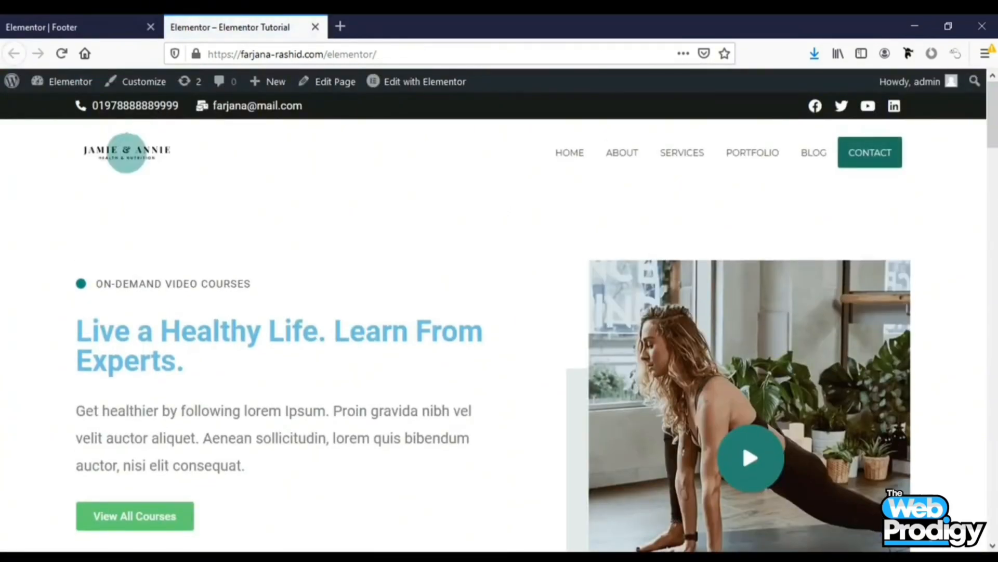
{"action": "left_click_drag", "start_coordinate": [993, 114], "coordinate": [993, 506]}
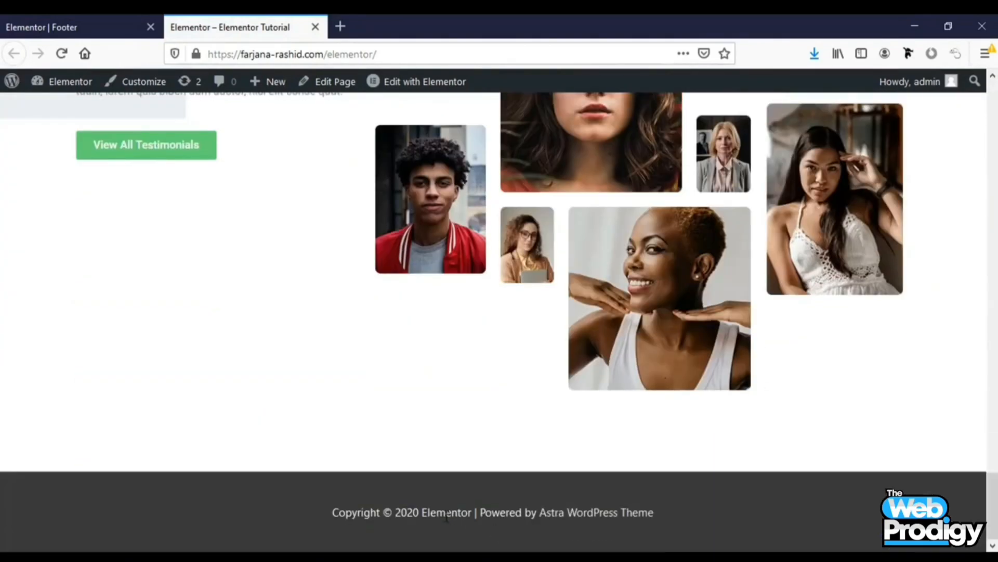
Exit to the footer template's edit screen, set Display On to Entire Website, and update the template
{"action": "left_click", "coordinate": [125, 27]}
{"action": "right_click", "coordinate": [99, 21]}
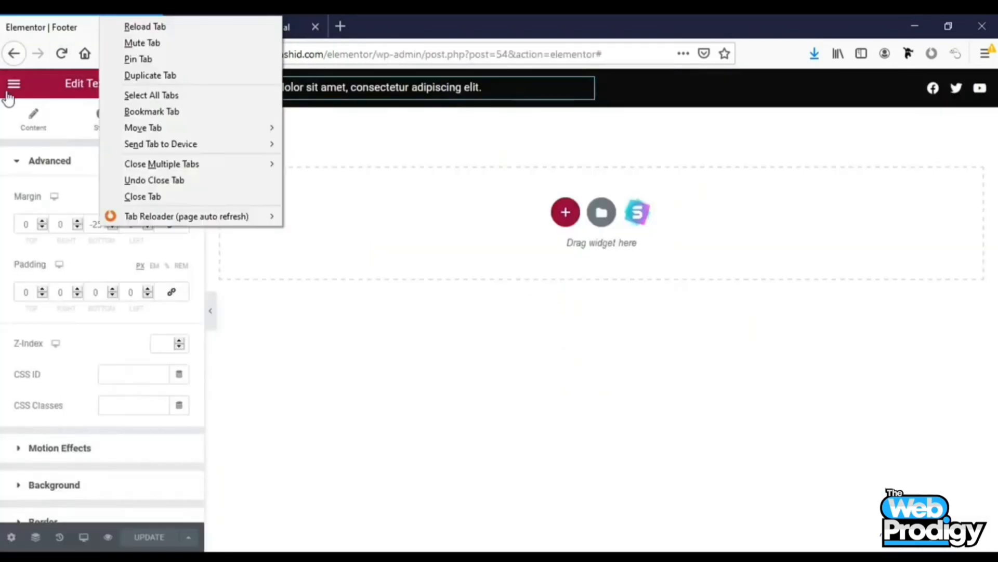
{"action": "left_click", "coordinate": [10, 88]}
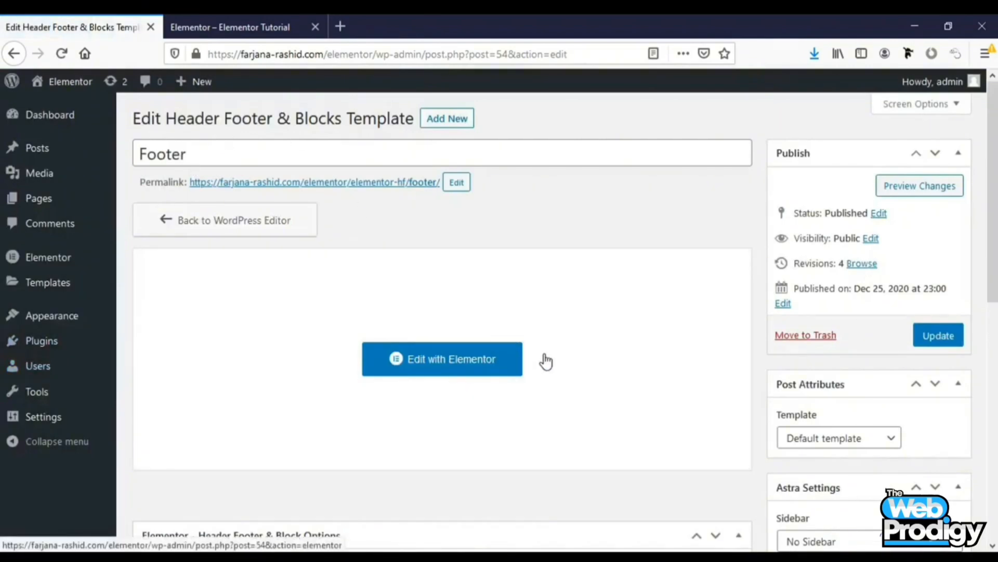
{"action": "scroll", "coordinate": [552, 366], "scroll_direction": "down", "scroll_amount": 5}
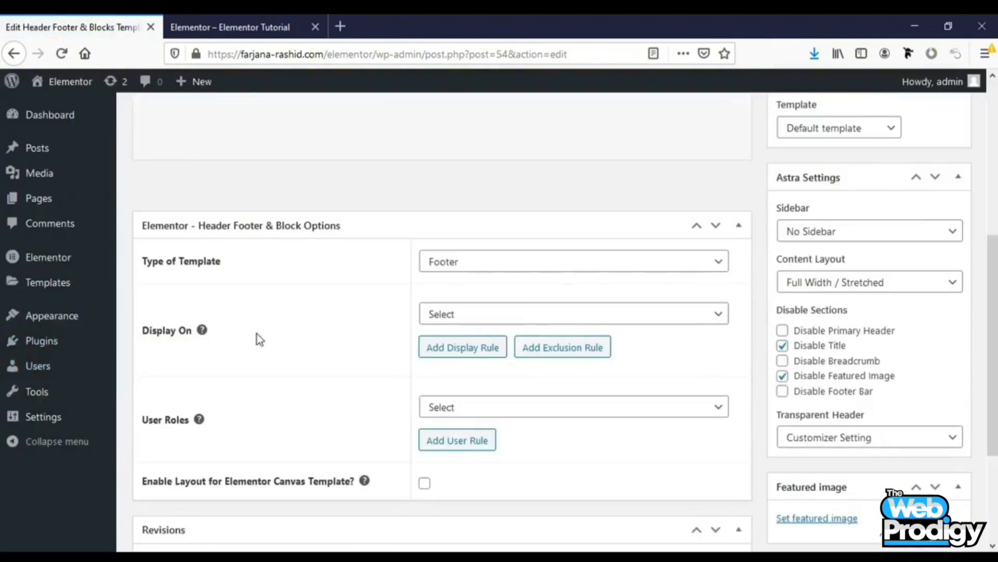
{"action": "left_click", "coordinate": [537, 317]}
{"action": "left_click", "coordinate": [492, 125]}
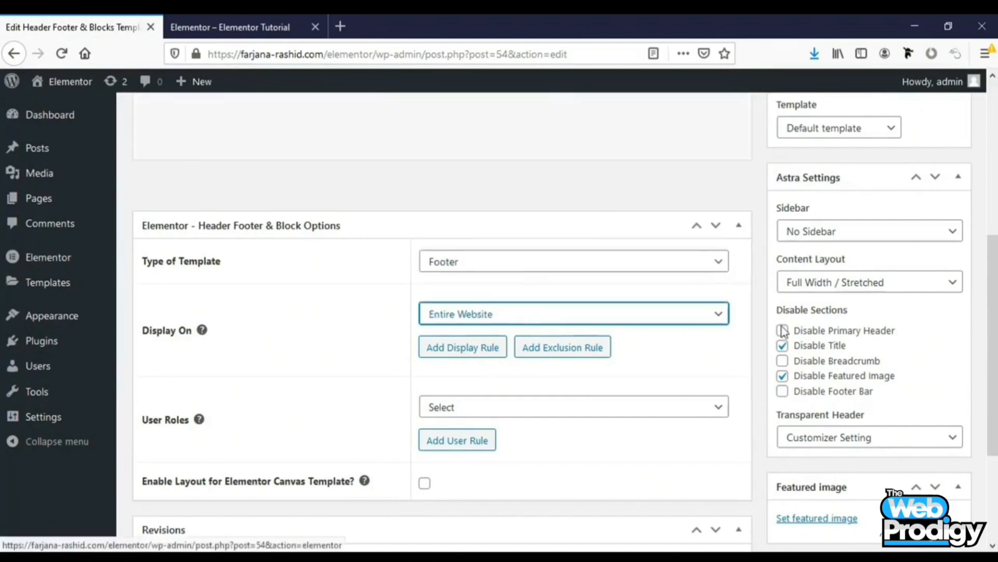
{"action": "scroll", "coordinate": [843, 389], "scroll_direction": "up", "scroll_amount": 3}
{"action": "left_click", "coordinate": [937, 235]}
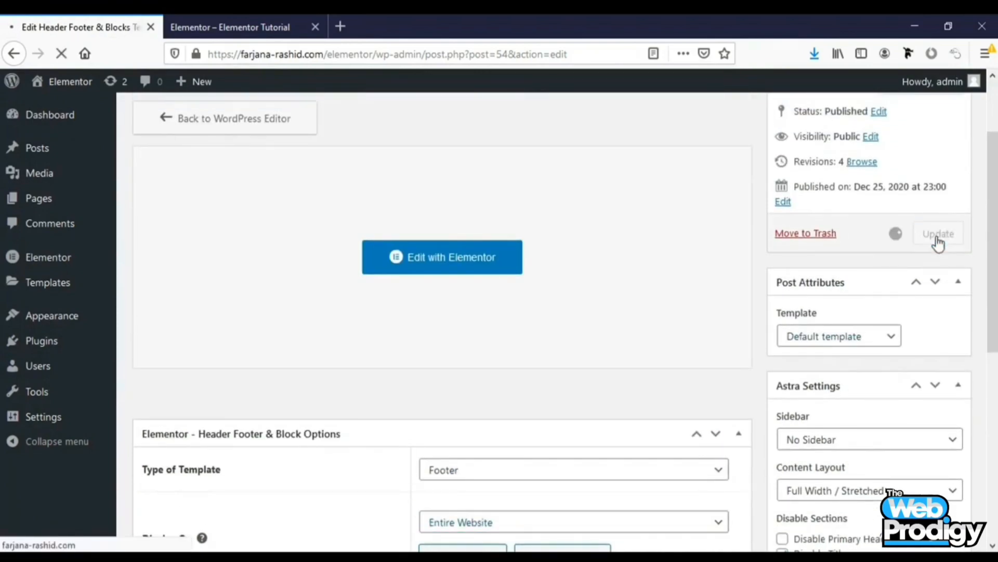
Reload the live site and scroll through it to check the new footer and header
{"action": "left_click", "coordinate": [186, 22]}
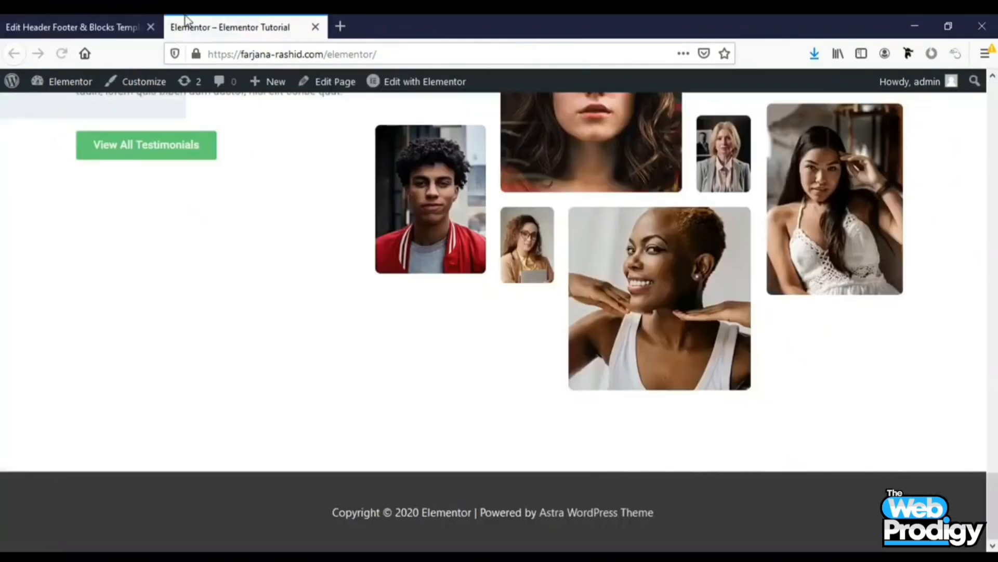
{"action": "left_click", "coordinate": [60, 54]}
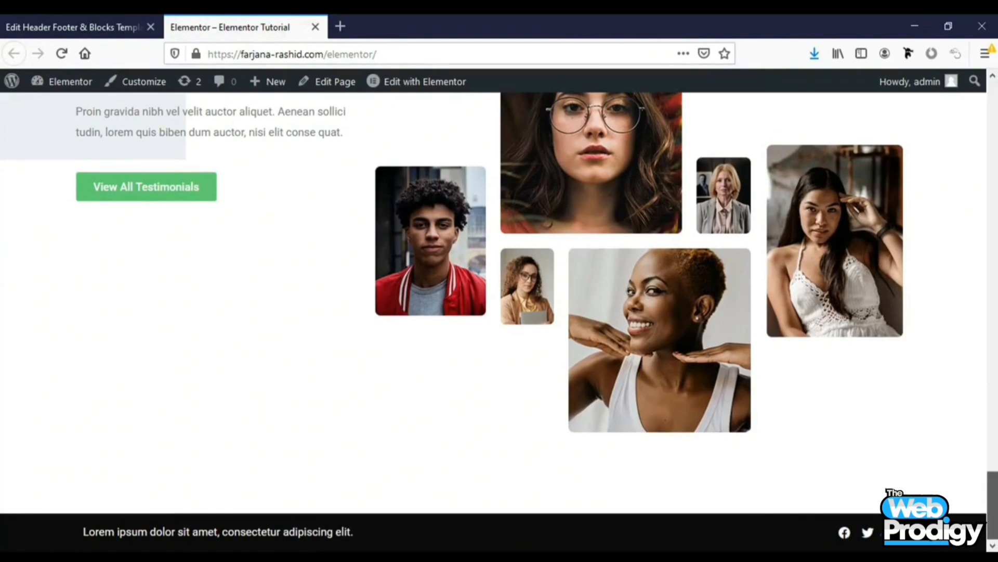
{"action": "scroll", "coordinate": [500, 312], "scroll_direction": "up", "scroll_amount": 15}
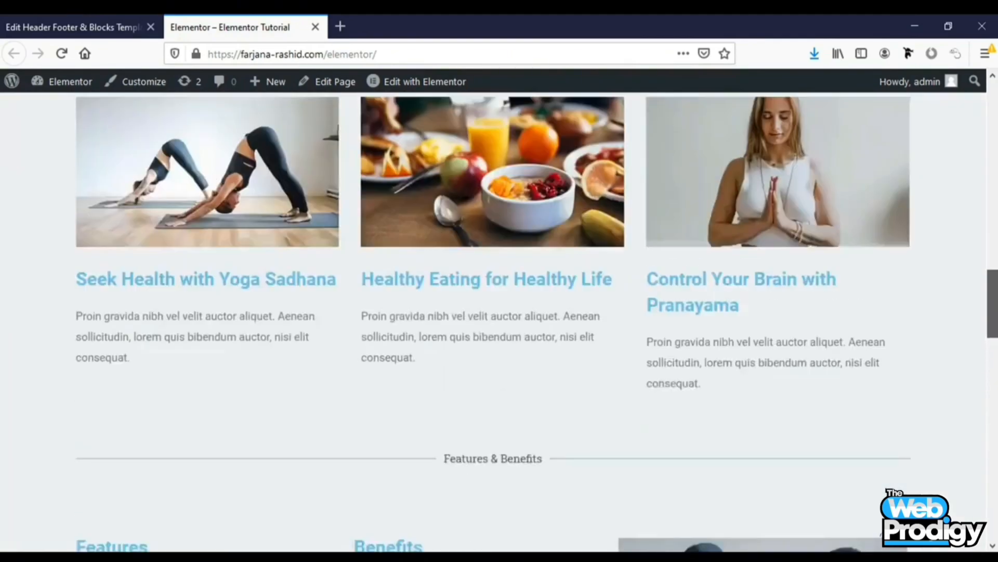
{"action": "scroll", "coordinate": [500, 312], "scroll_direction": "up", "scroll_amount": 15}
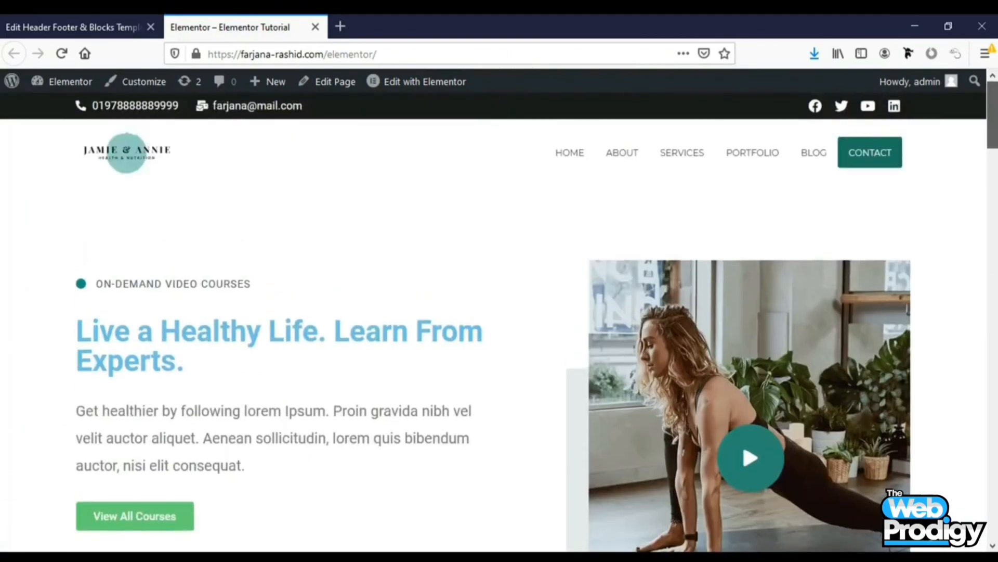